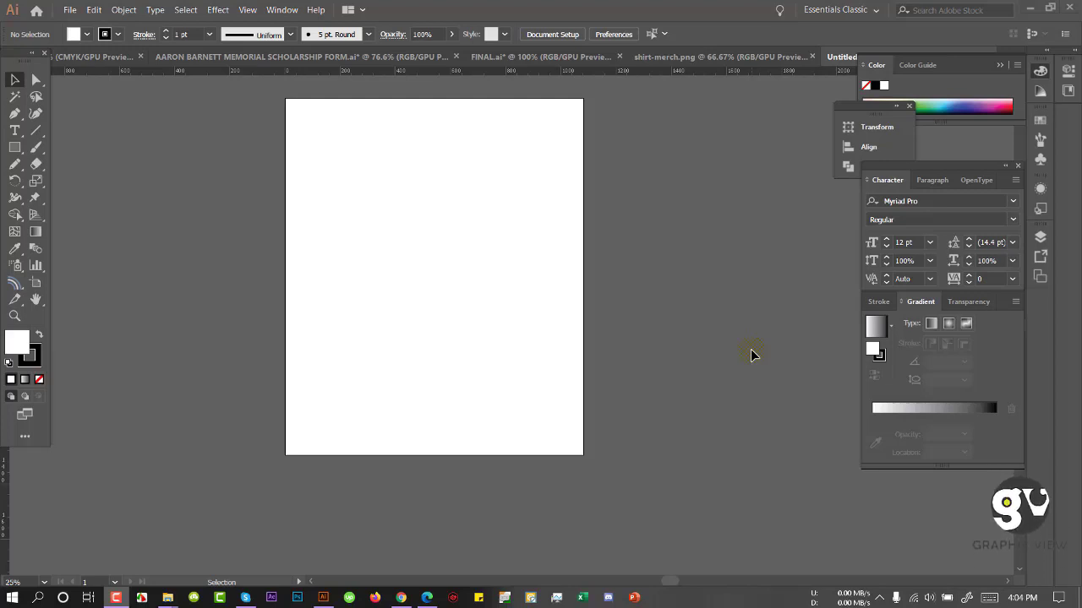
# Step: Switch to the Edge browser and look over the Google image results for the t-shirt design search
pyautogui.scroll(1, 560, 165)
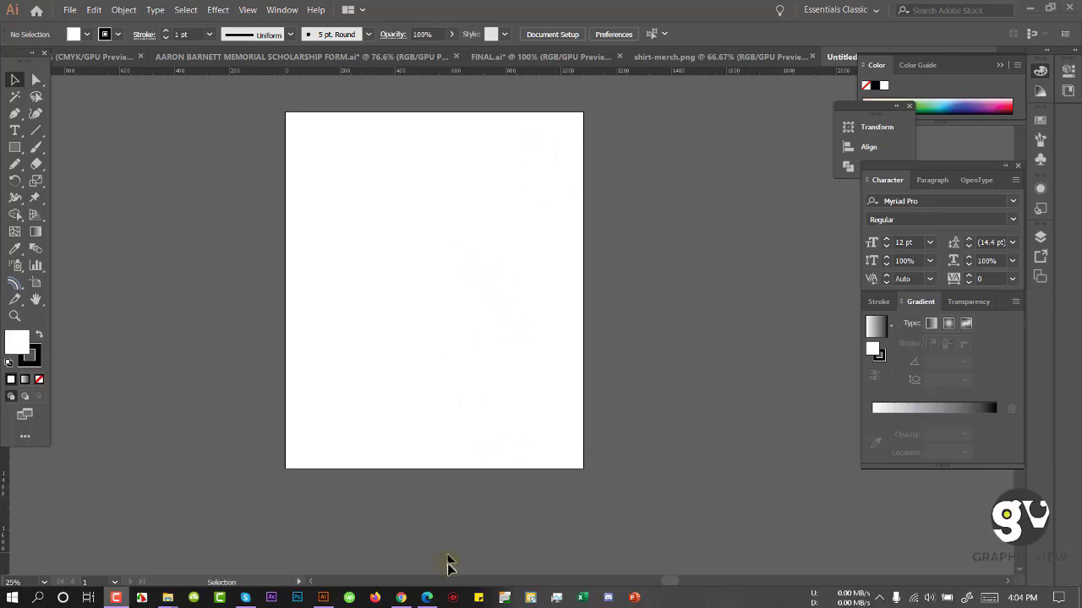
pyautogui.click(428, 599)
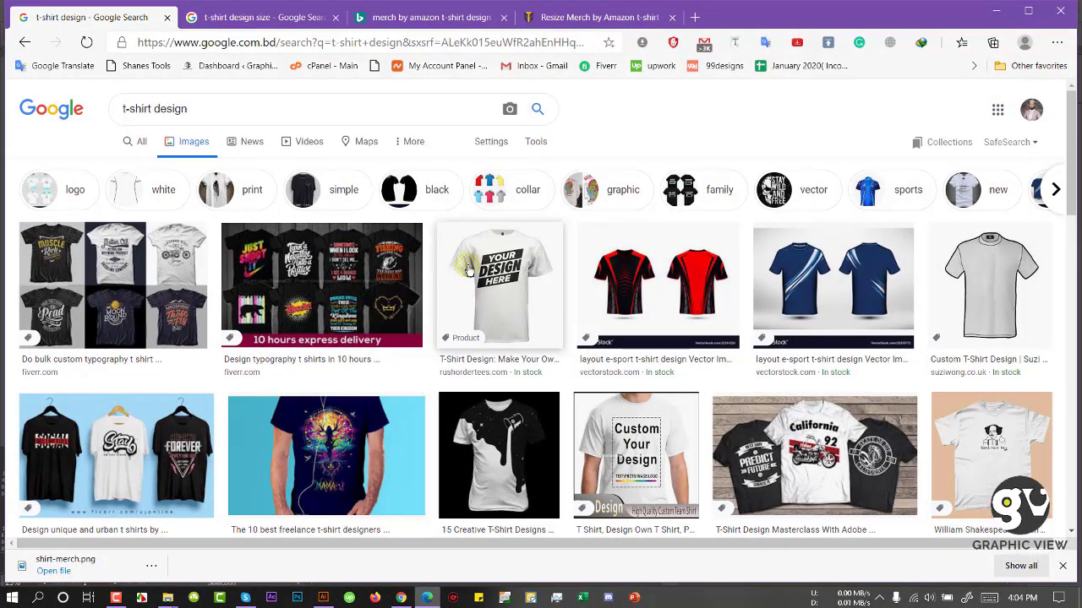
pyautogui.click(235, 106)
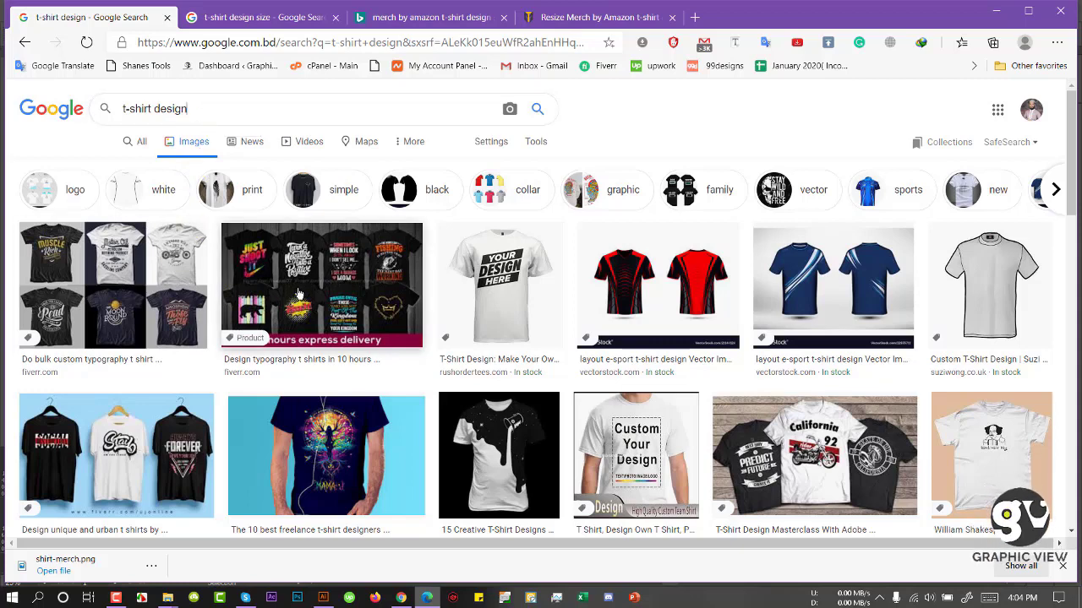
pyautogui.click(461, 242)
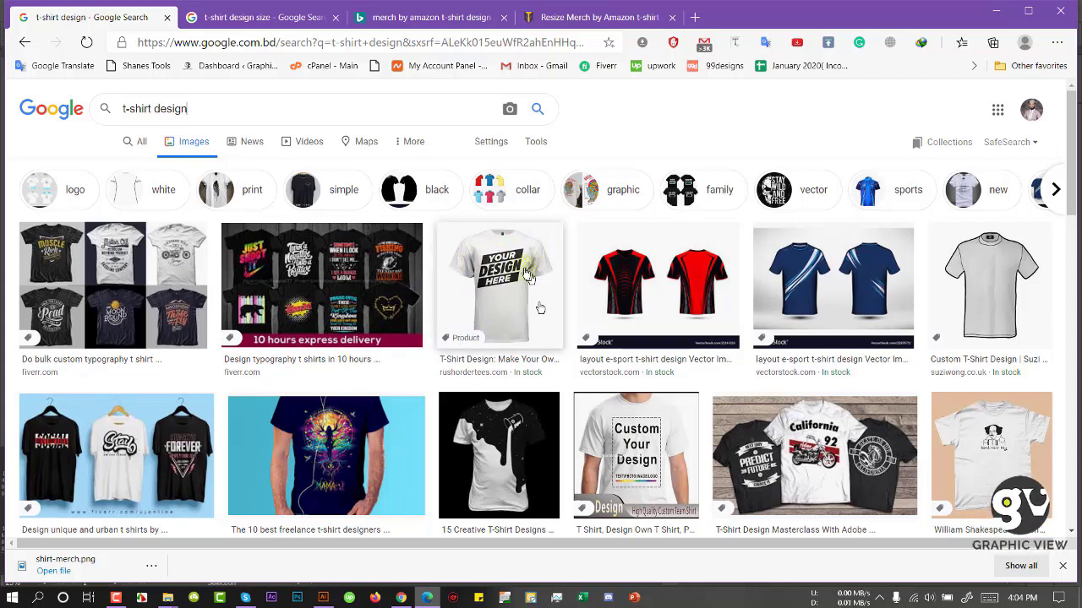
pyautogui.click(205, 107)
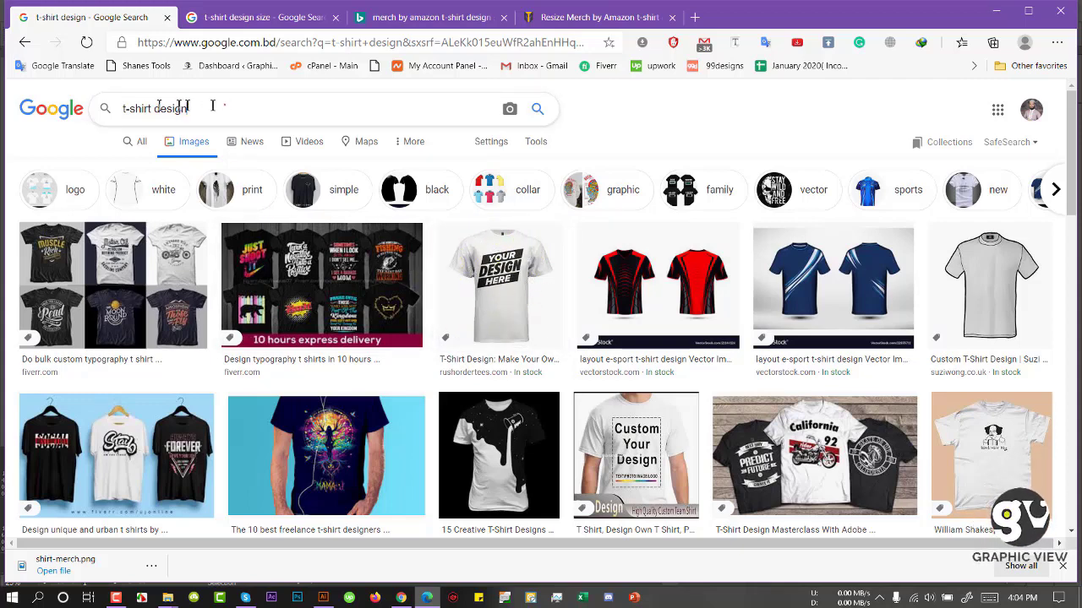
pyautogui.tripleClick(212, 107)
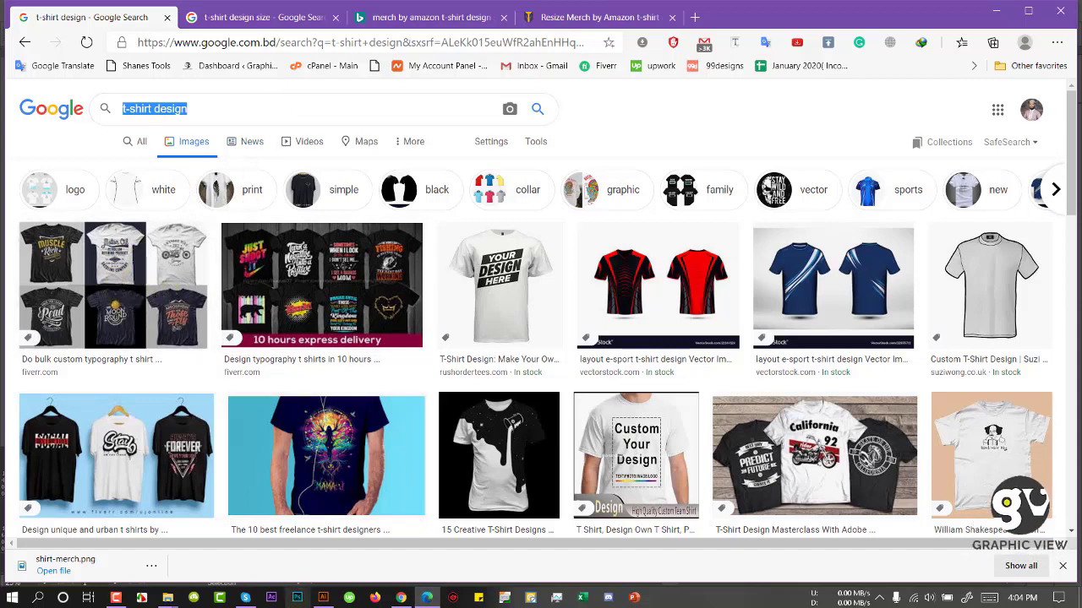
# Step: Switch to Illustrator and examine the t-shirt artwork file specifications in shirt-merch.png
pyautogui.click(323, 597)
pyautogui.click(727, 57)
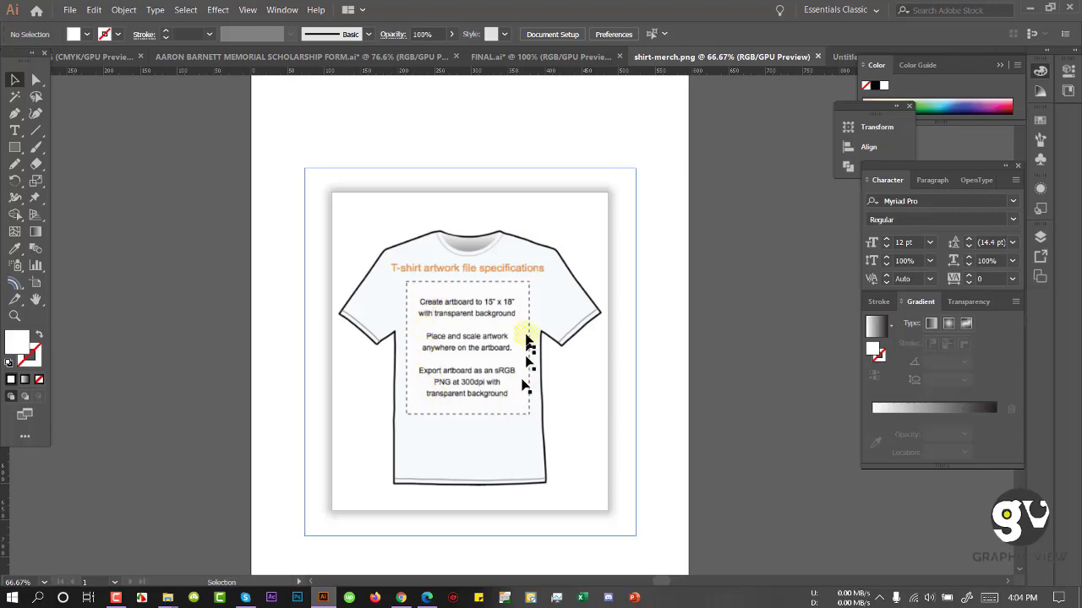
pyautogui.click(400, 597)
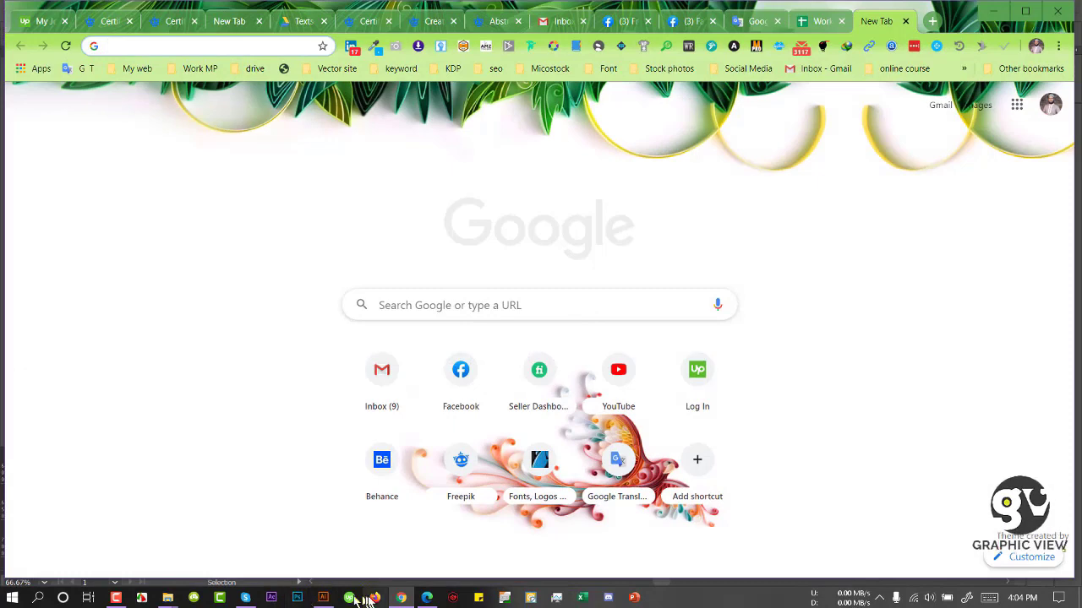
pyautogui.click(426, 595)
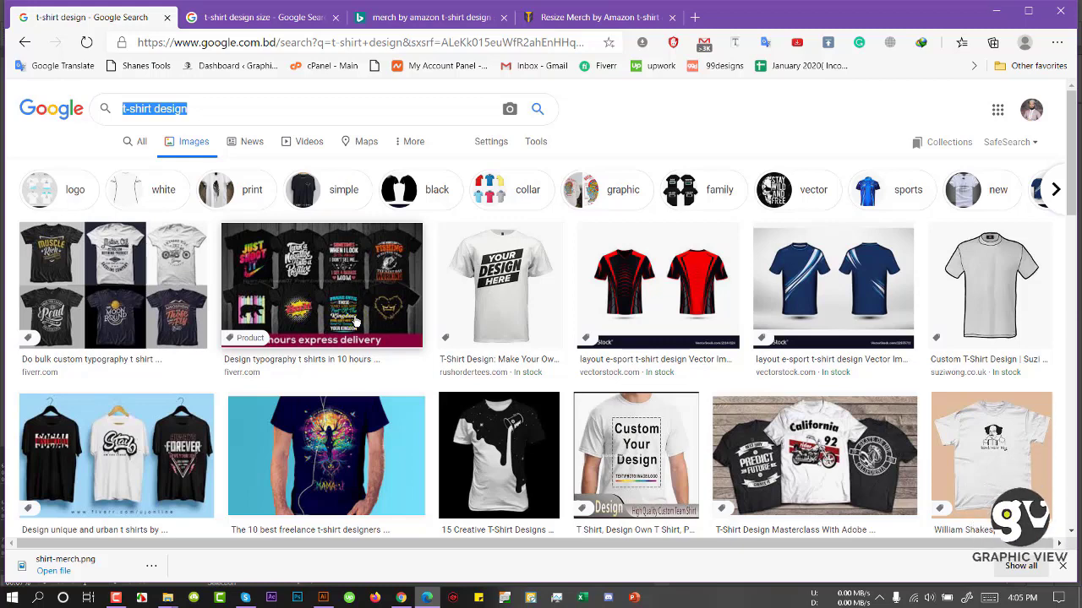
pyautogui.click(323, 597)
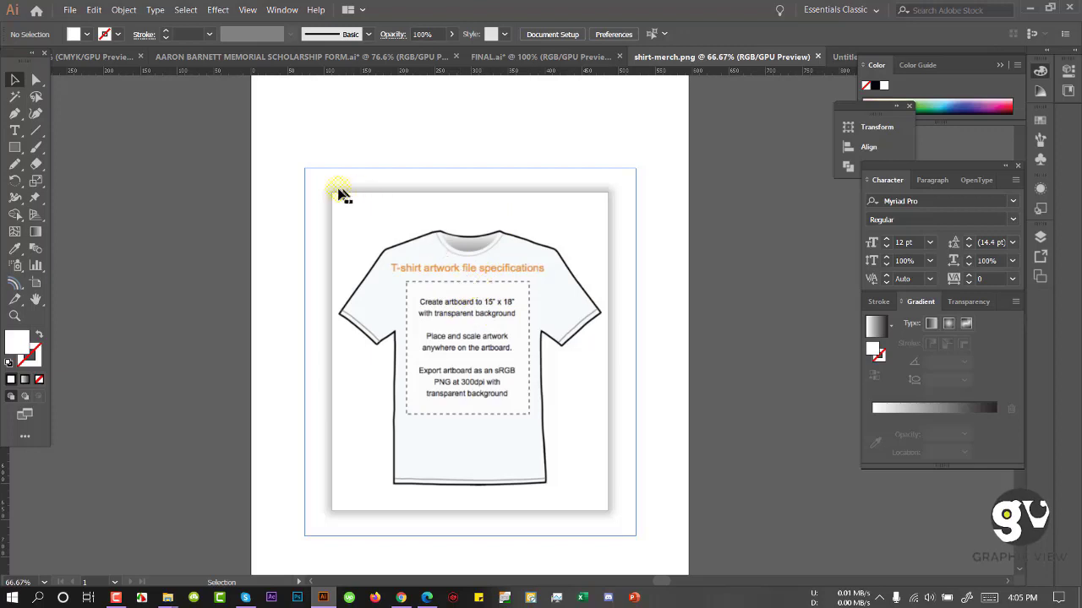
pyautogui.click(414, 209)
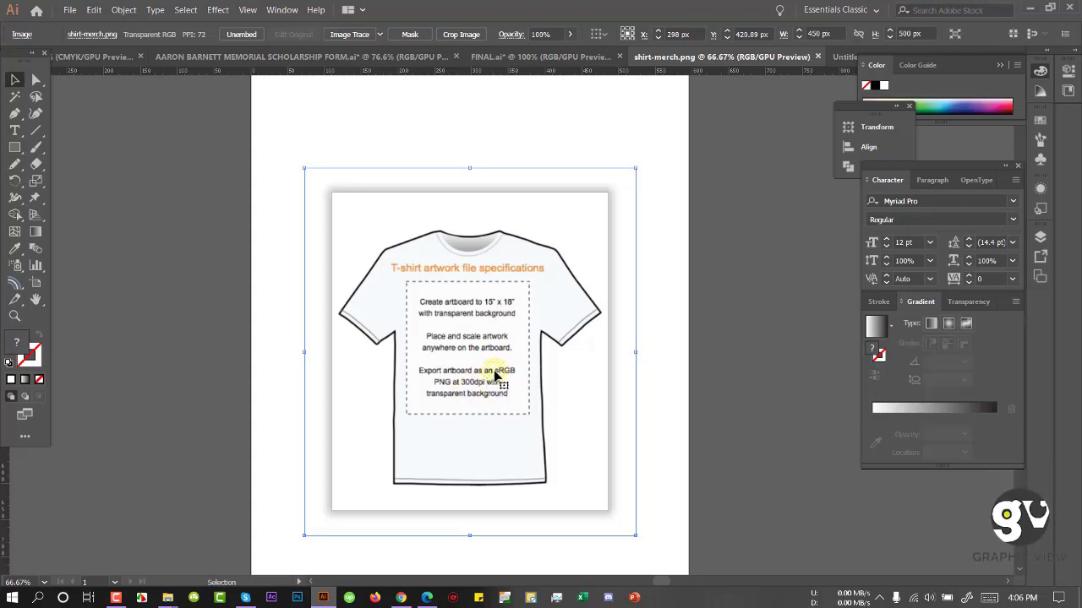
pyautogui.click(664, 200)
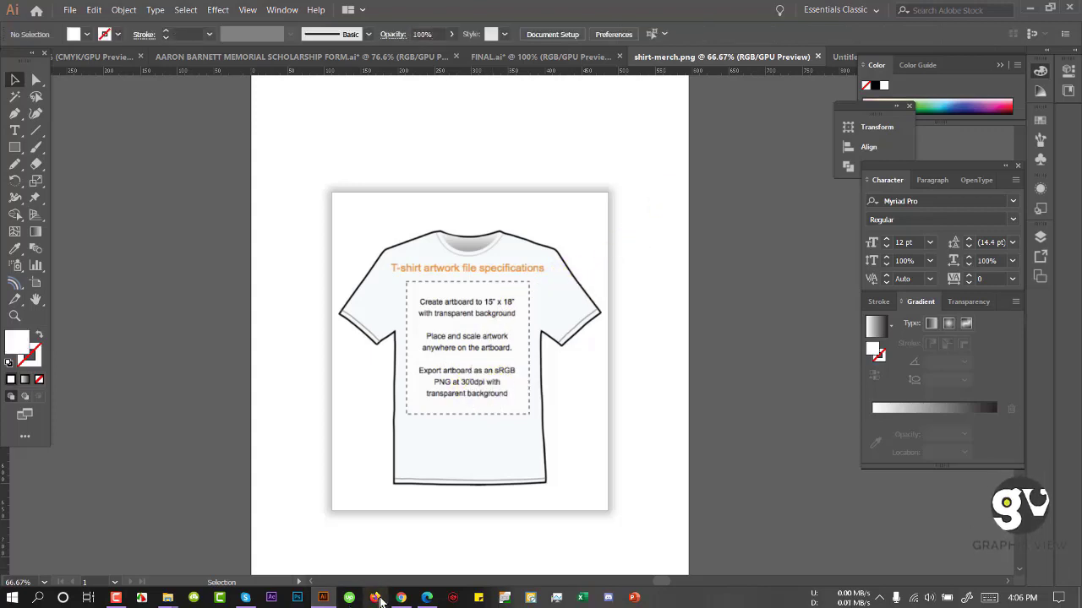
# Step: Switch to Edge and highlight the 5400 x 4500px default t-shirt size on the Merch Titans Image Resizer page
pyautogui.click(423, 598)
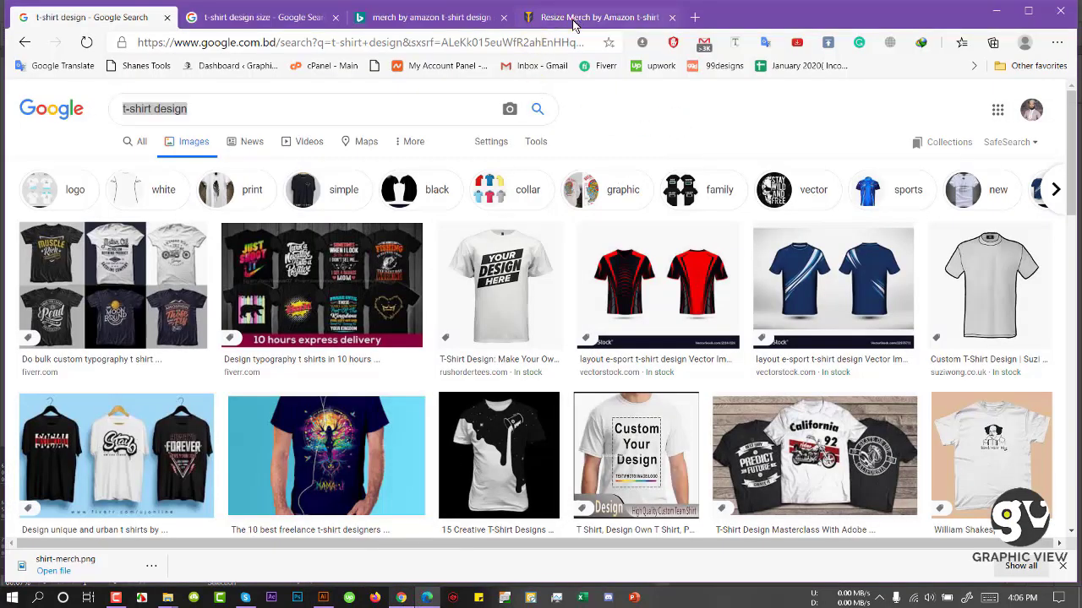
pyautogui.click(572, 20)
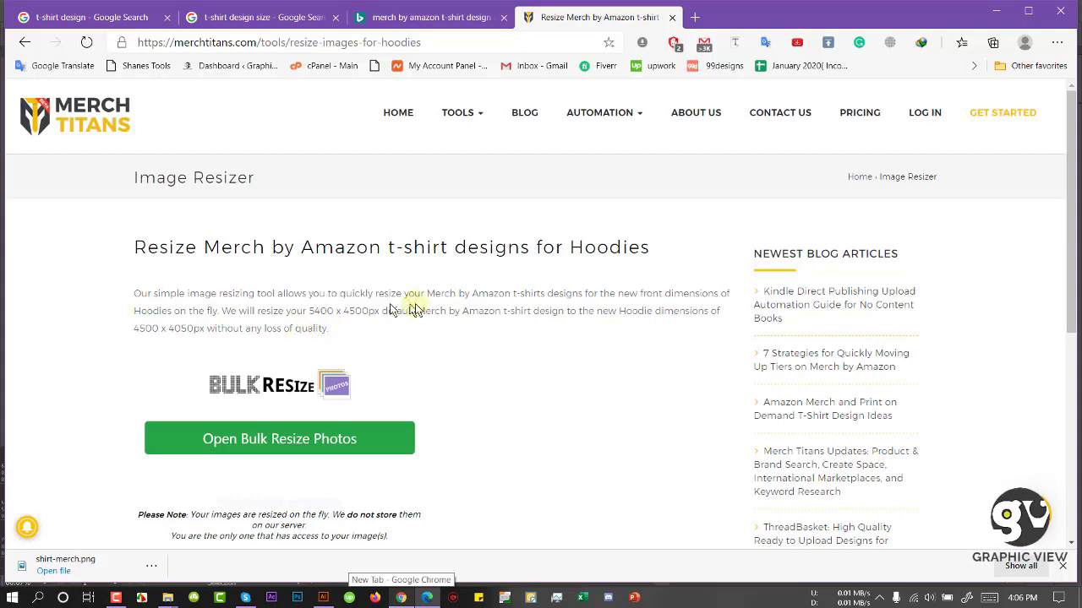
pyautogui.moveTo(665, 293); pyautogui.dragTo(706, 293)
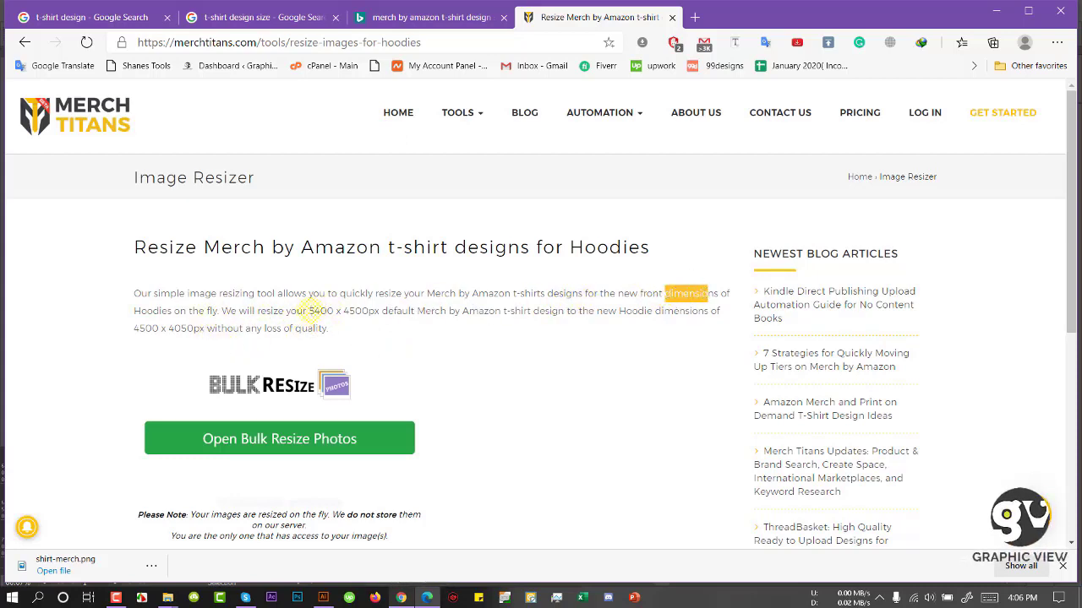
pyautogui.moveTo(309, 311); pyautogui.dragTo(330, 313)
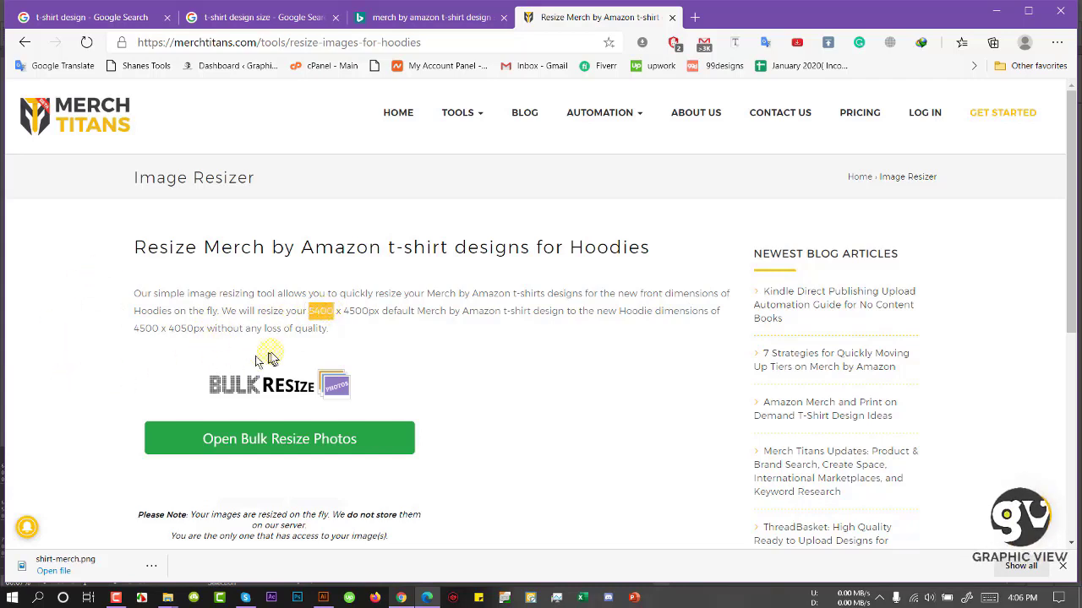
pyautogui.moveTo(342, 315)
pyautogui.mouseDown()
pyautogui.moveTo(716, 327)
pyautogui.moveTo(307, 326)
pyautogui.moveTo(328, 329)
pyautogui.mouseUp()
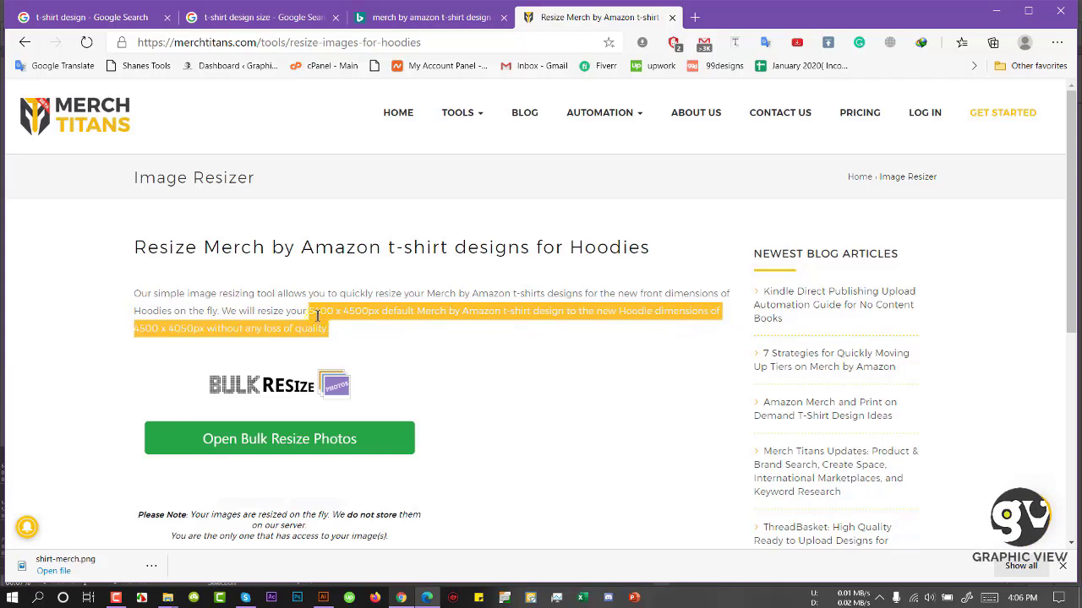
pyautogui.click(313, 310)
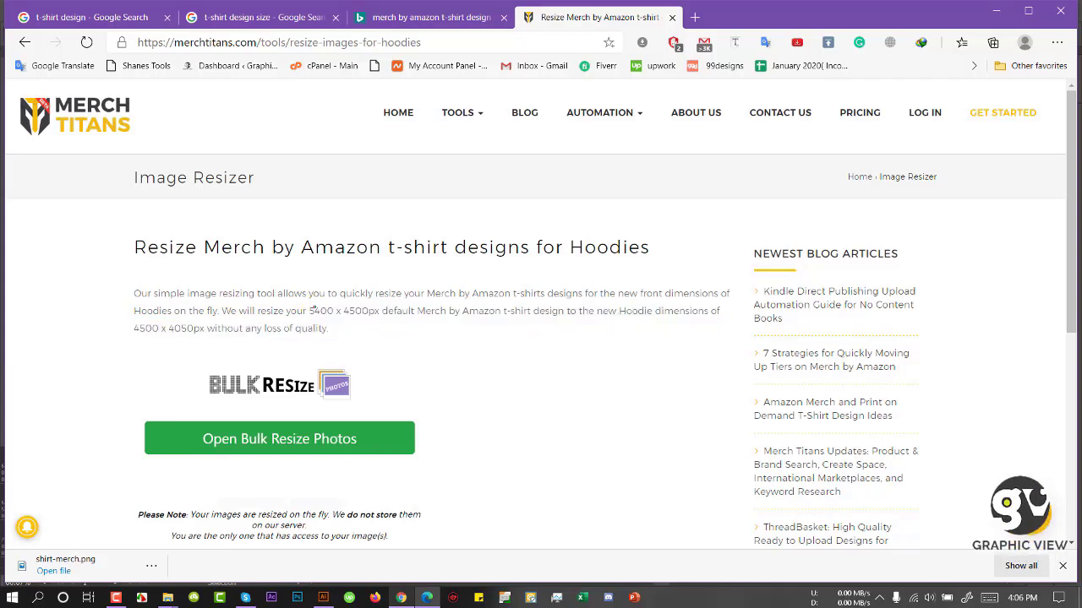
pyautogui.moveTo(310, 312); pyautogui.dragTo(392, 323)
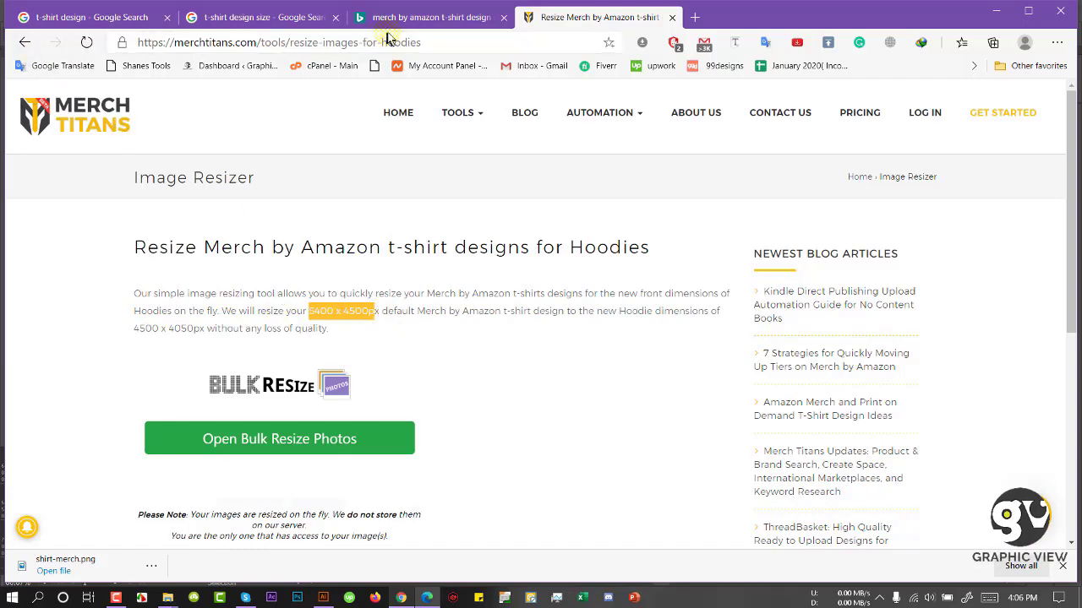
# Step: Read the Image Resizer page's heading and description paragraph, highlighting the Merch by Amazon t-shirt dimensions
pyautogui.click(411, 17)
pyautogui.click(550, 17)
pyautogui.click(338, 296)
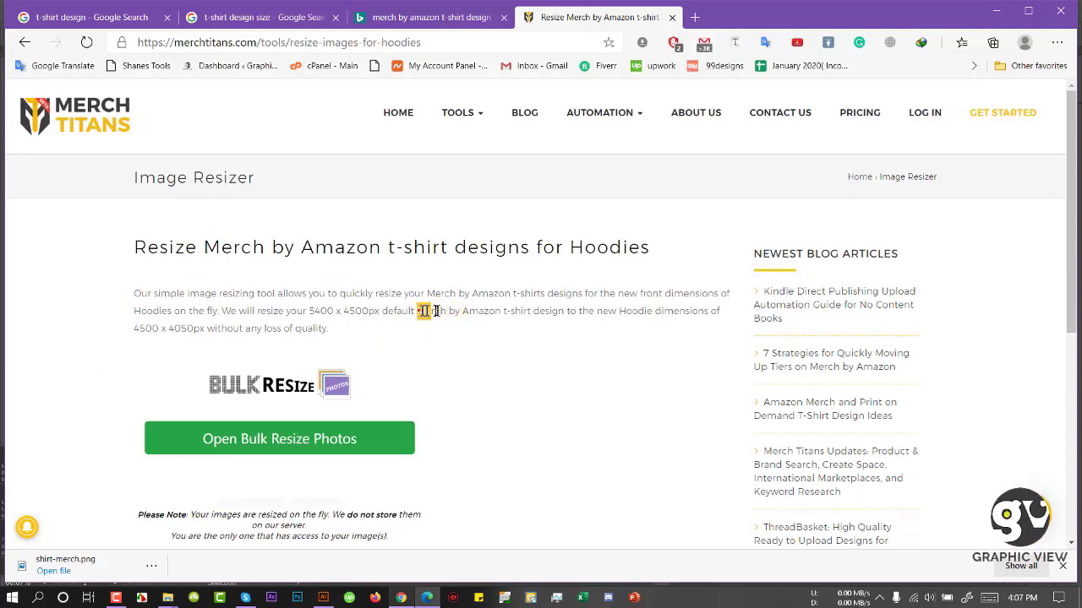
pyautogui.moveTo(435, 311); pyautogui.dragTo(505, 311)
pyautogui.moveTo(133, 244); pyautogui.dragTo(702, 251)
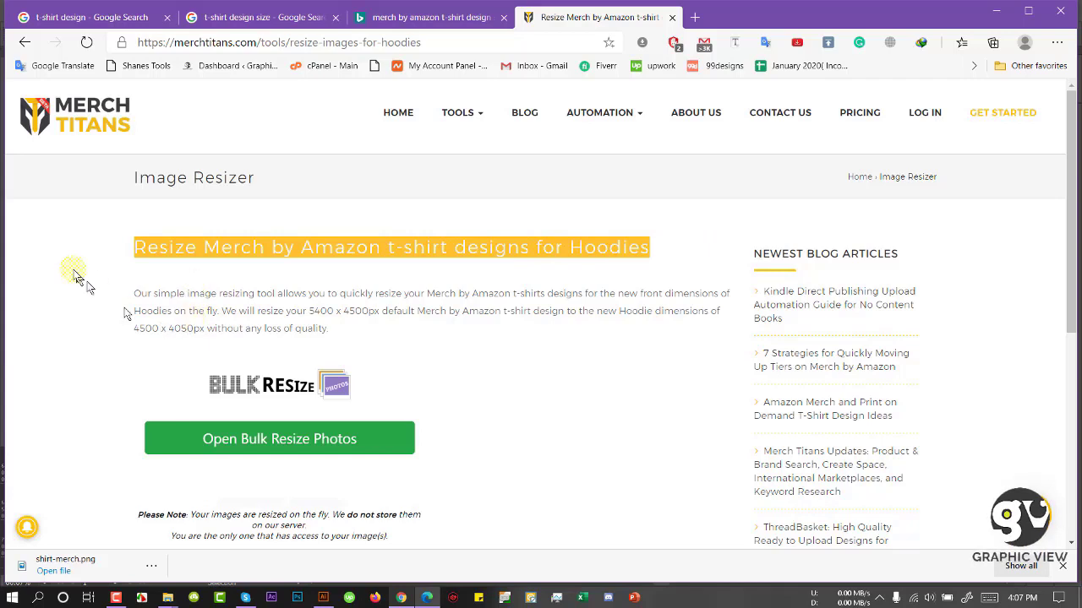
pyautogui.moveTo(133, 294); pyautogui.dragTo(332, 332)
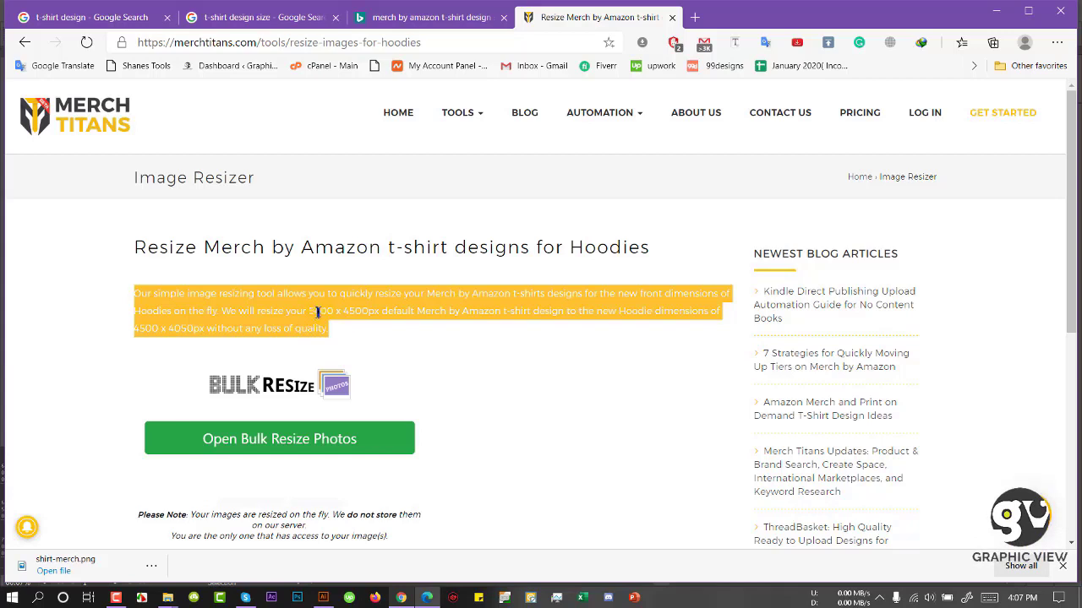
pyautogui.click(337, 311)
pyautogui.moveTo(310, 311); pyautogui.dragTo(359, 324)
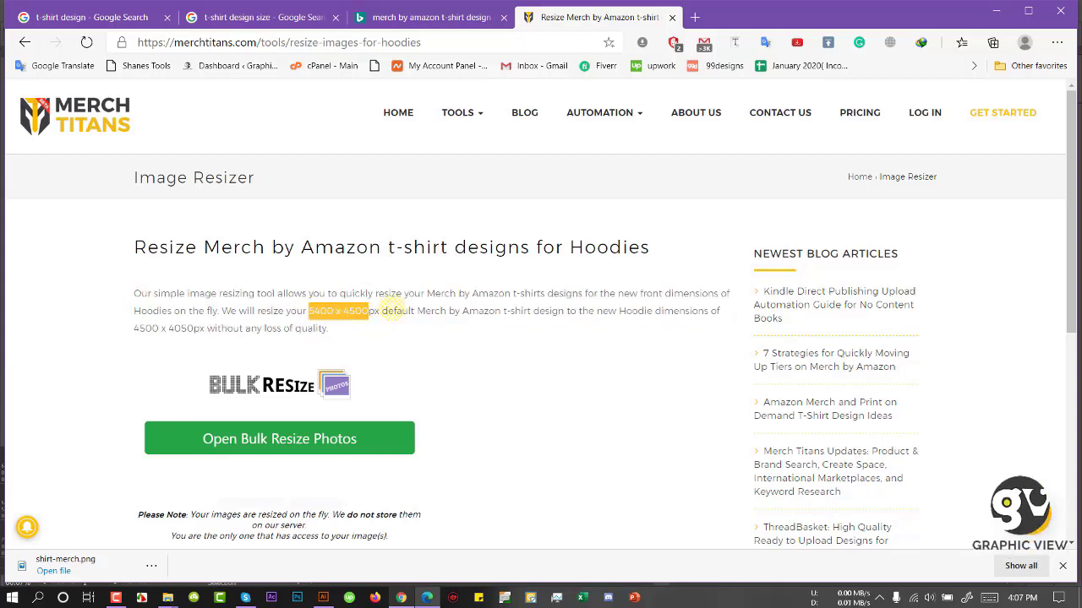
pyautogui.click(322, 312)
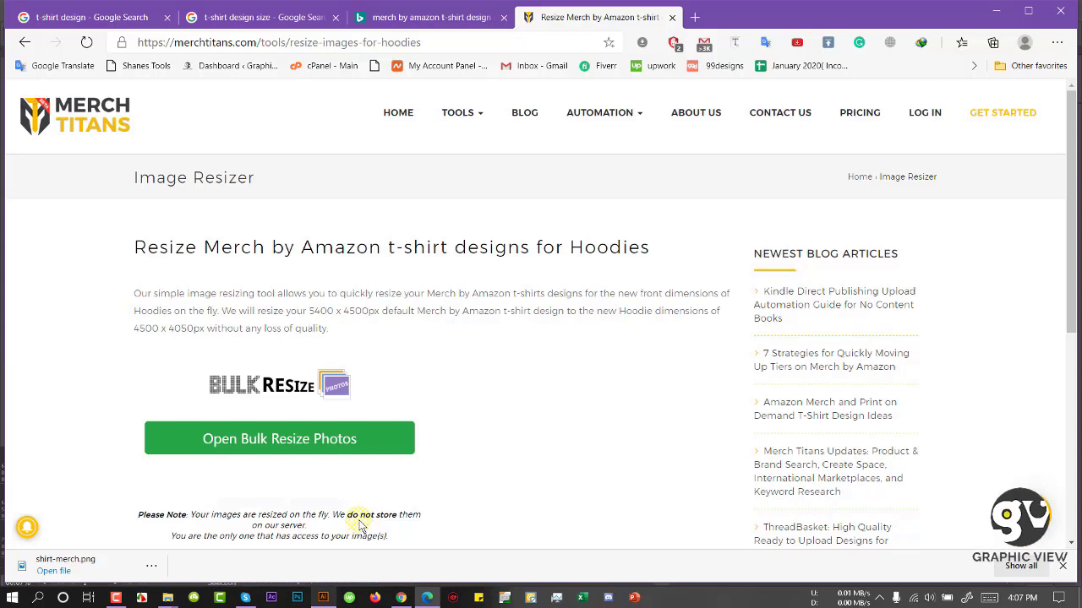
pyautogui.moveTo(302, 247); pyautogui.dragTo(604, 258)
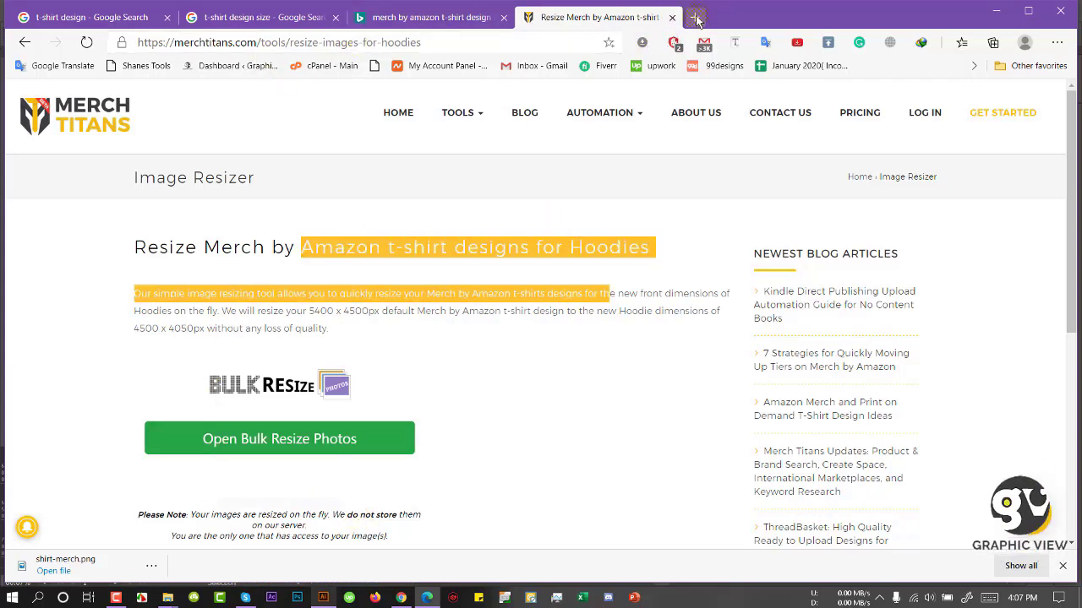
pyautogui.click(323, 249)
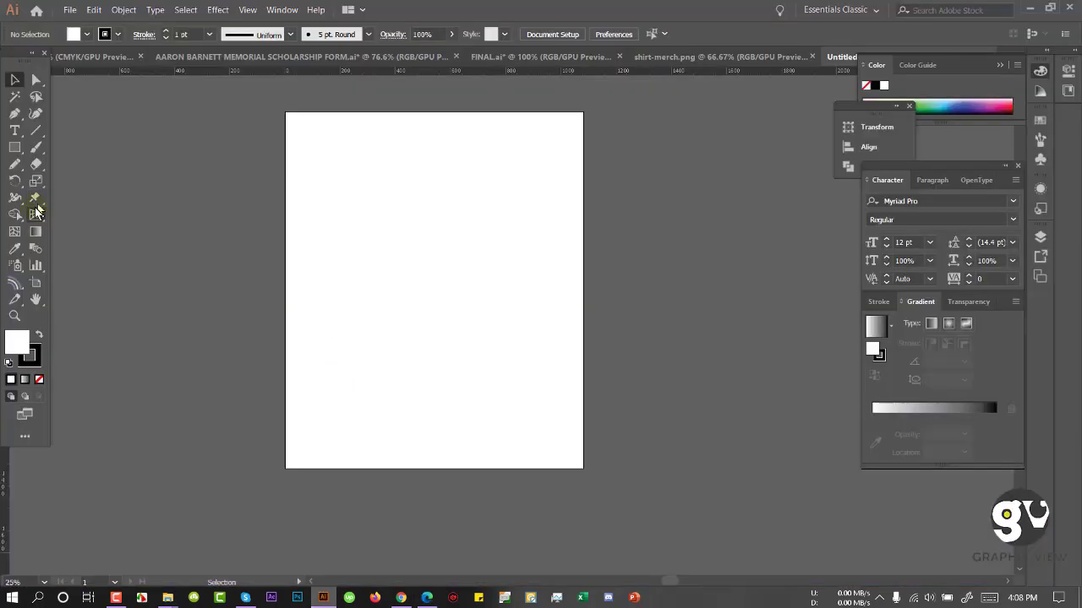
pyautogui.click(35, 283)
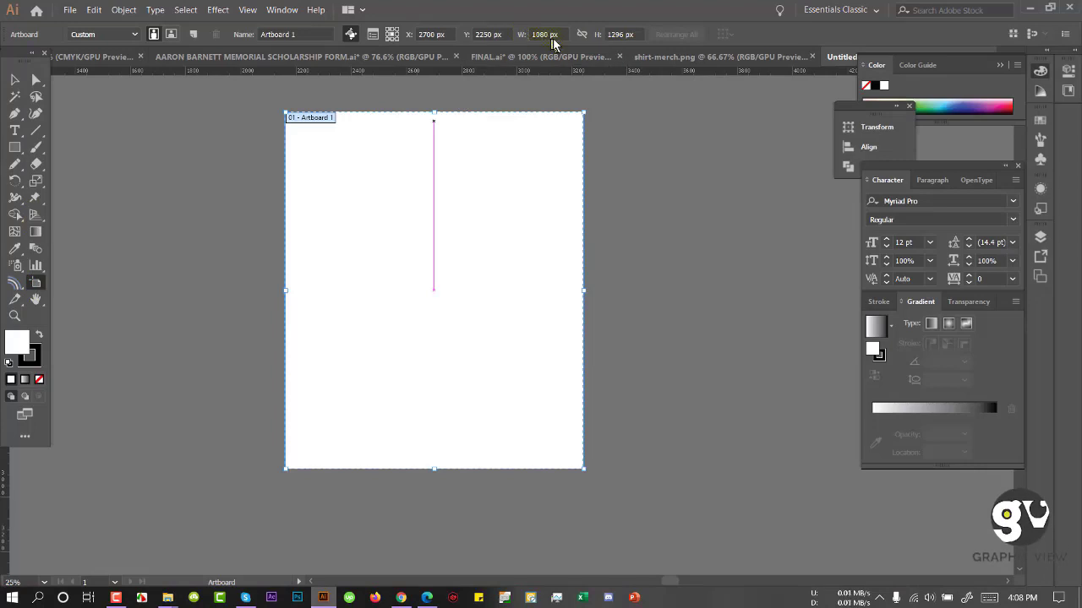
pyautogui.write('5')
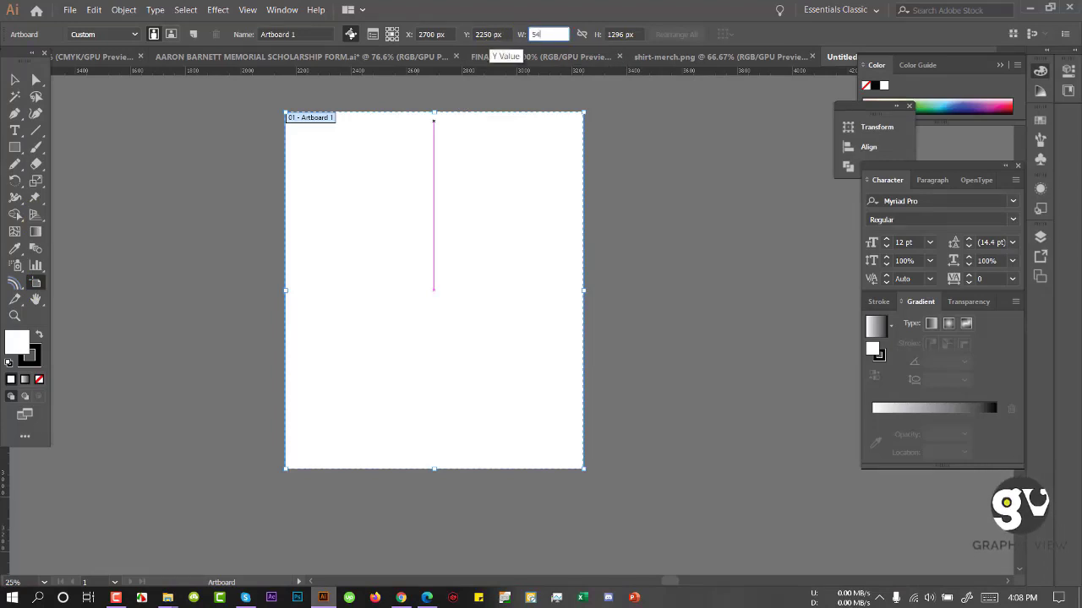
pyautogui.write('4')
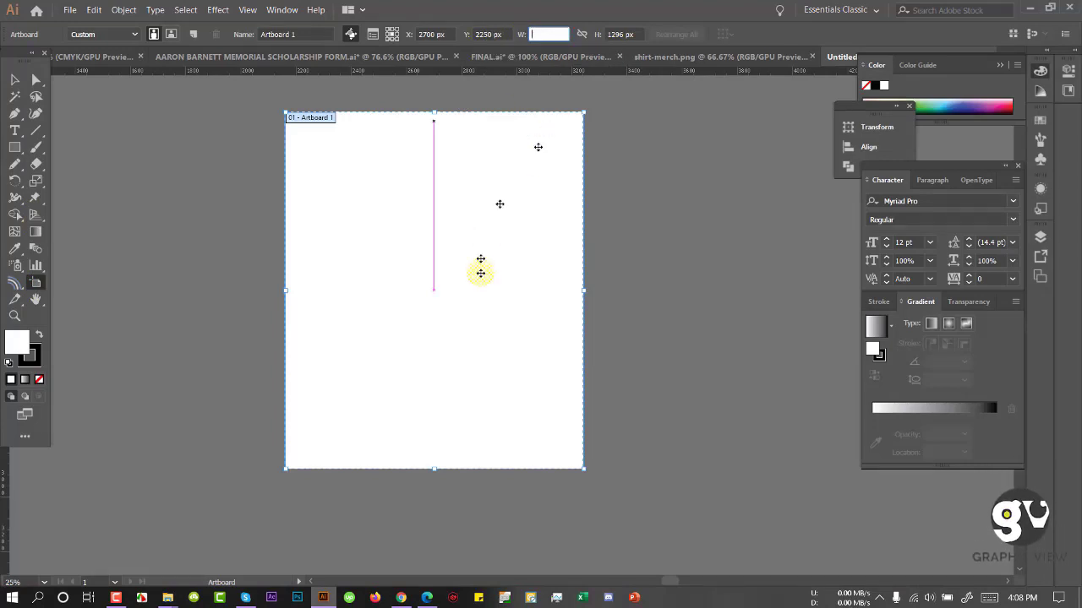
# Step: Switch to Edge, highlight 5400 x 4500px in the Bing results for Merch by Amazon t-shirt design size, and return to Illustrator
pyautogui.click(402, 599)
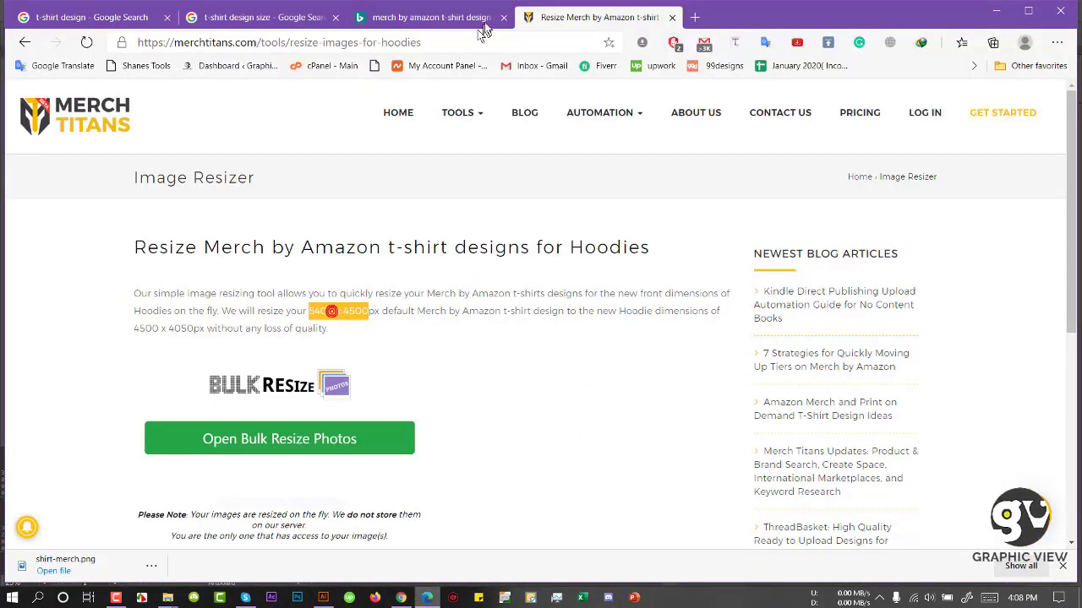
pyautogui.click(401, 19)
pyautogui.scroll(2, 218, 321)
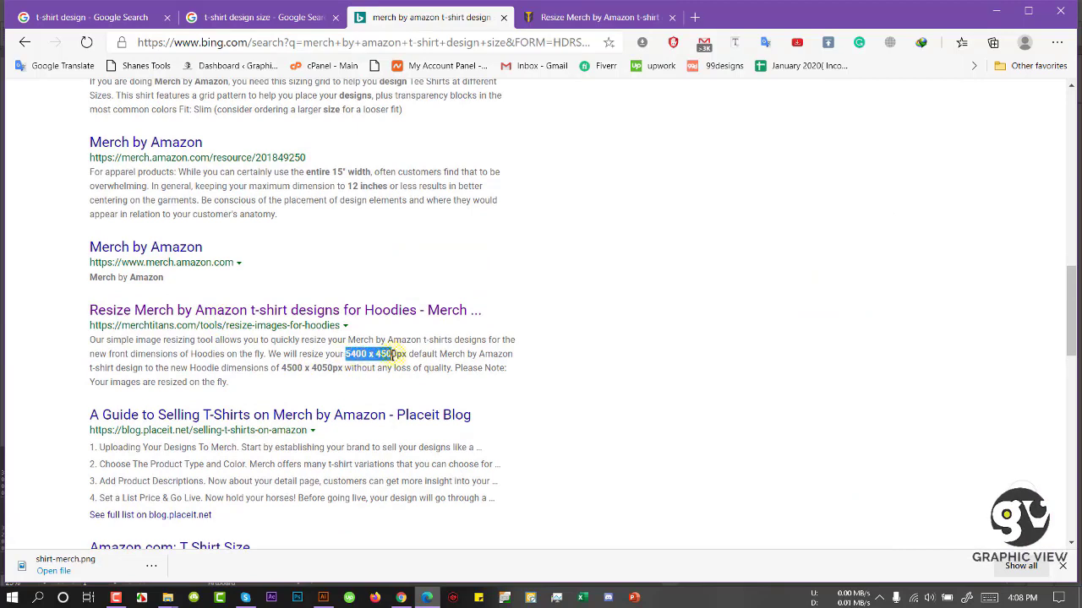
pyautogui.moveTo(393, 355); pyautogui.dragTo(408, 355)
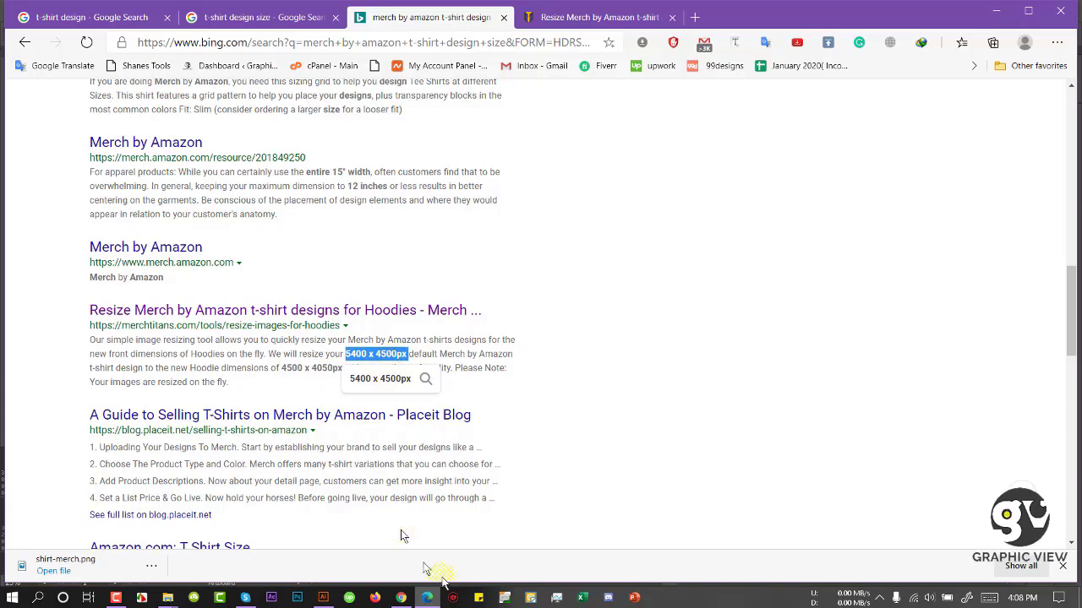
pyautogui.click(323, 599)
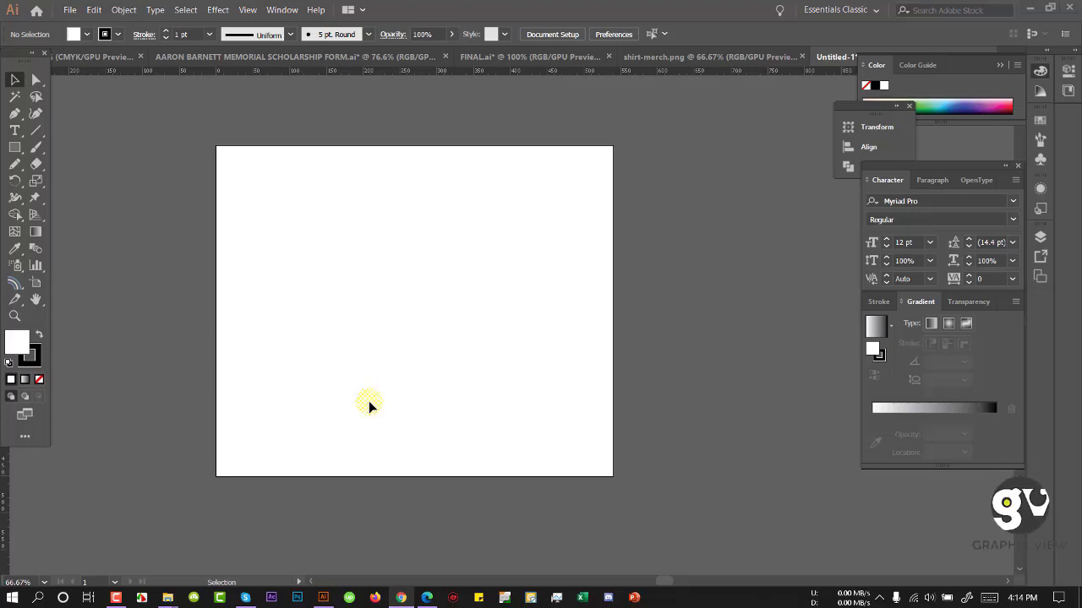
# Step: Switch to Edge and run a Google image search for "fishing t-shirt design"
pyautogui.click(427, 598)
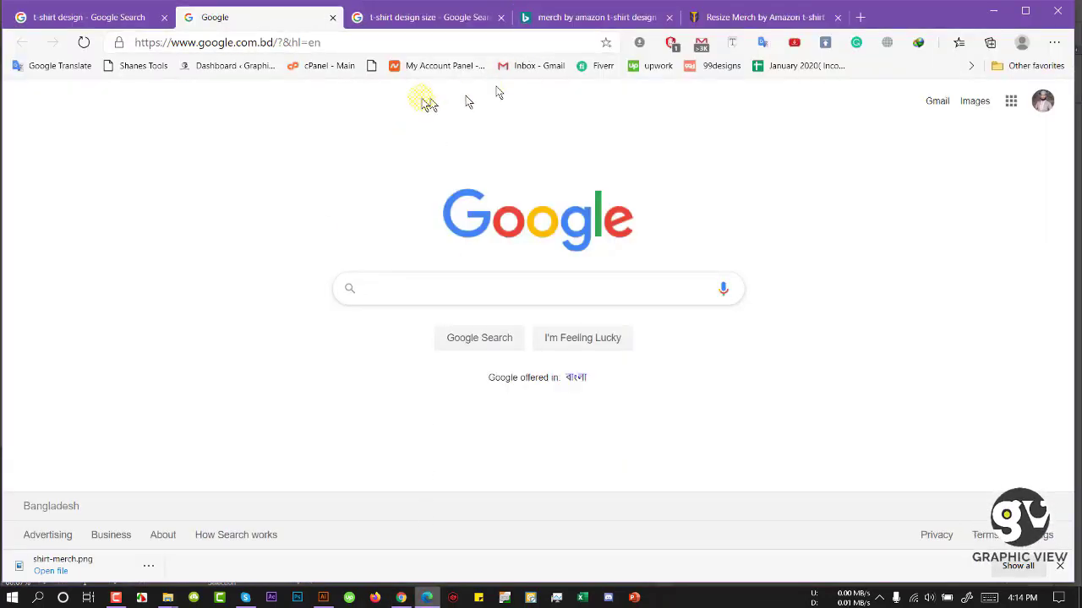
pyautogui.click(405, 295)
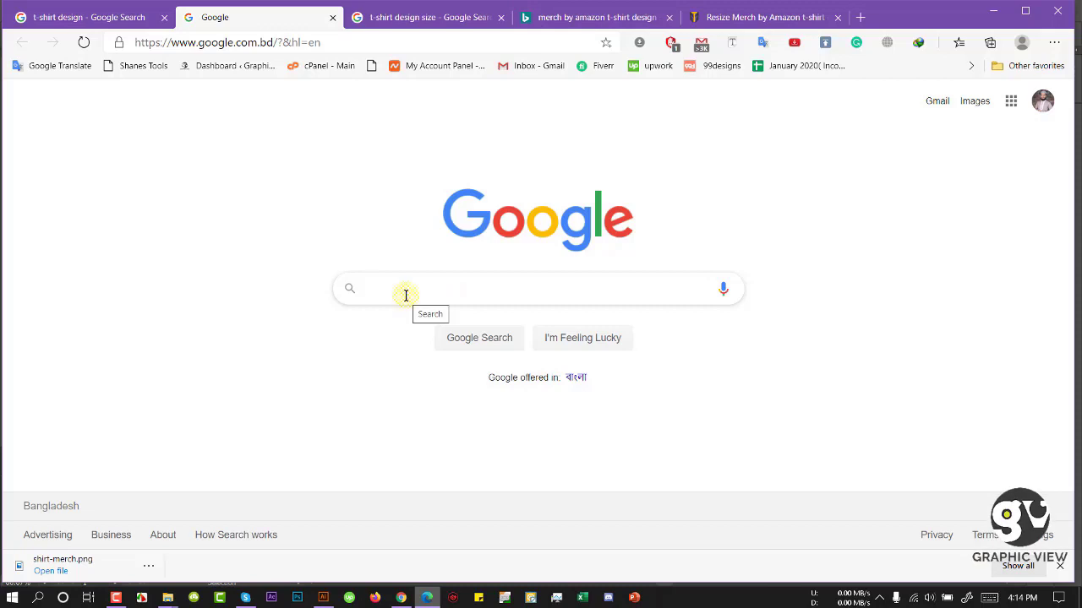
pyautogui.write('fishing ')
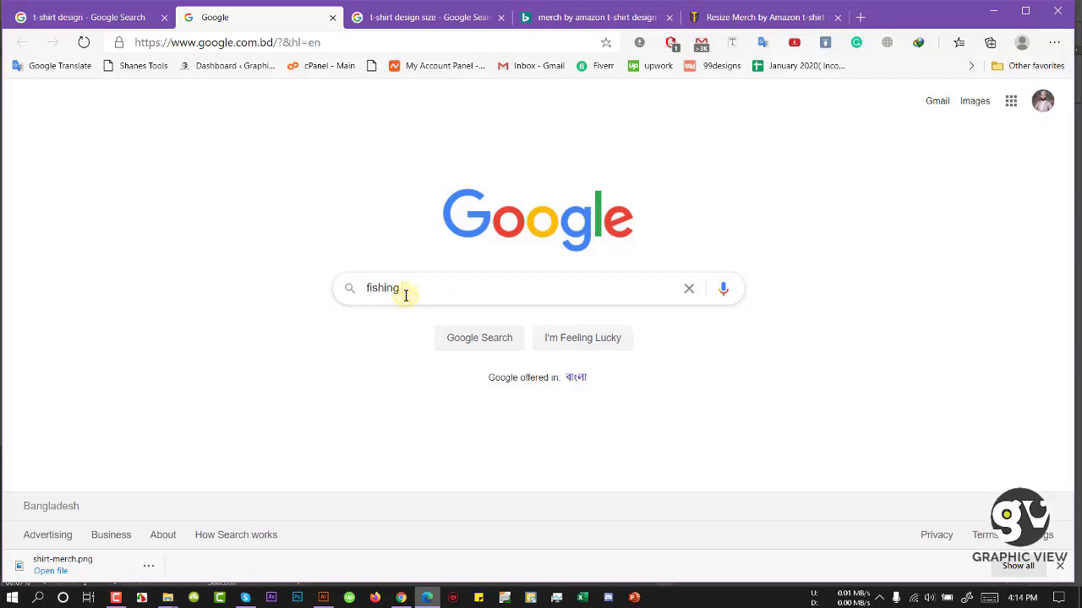
pyautogui.write('t-shirt desogn')
pyautogui.press('Return')
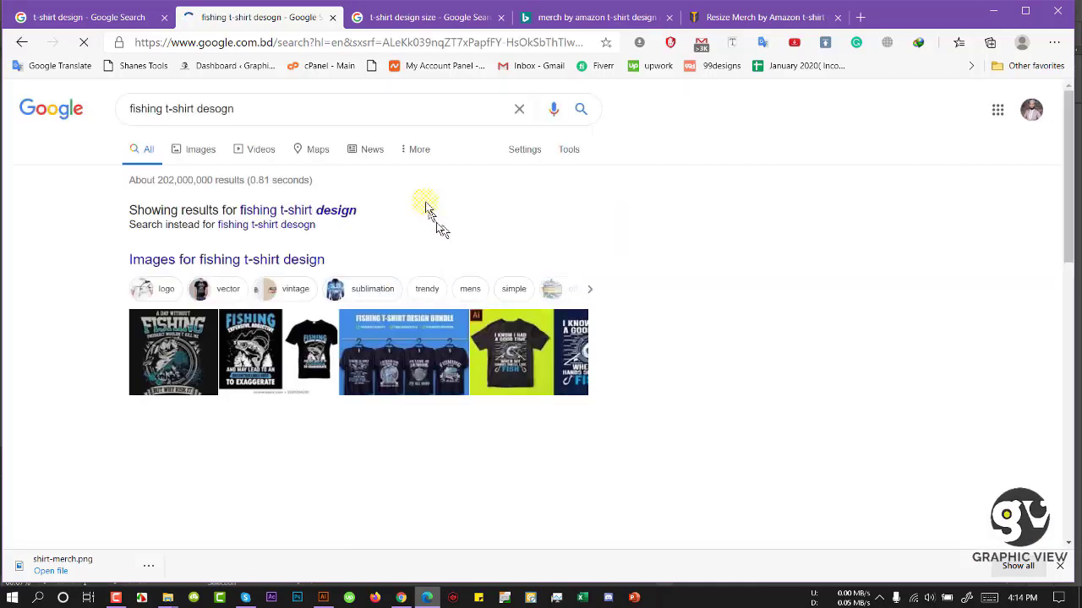
pyautogui.click(310, 209)
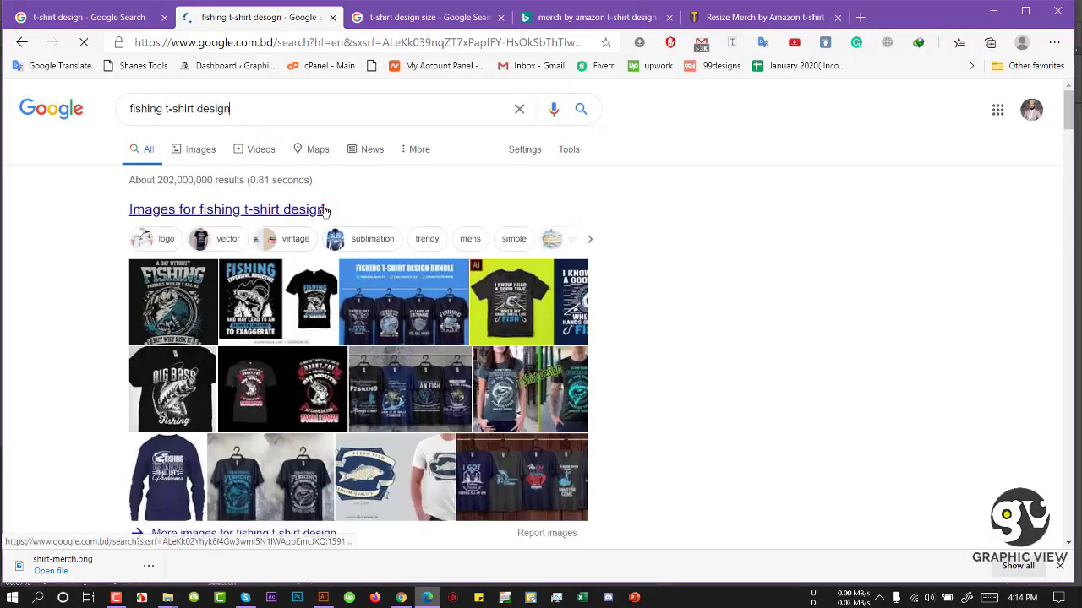
pyautogui.click(190, 151)
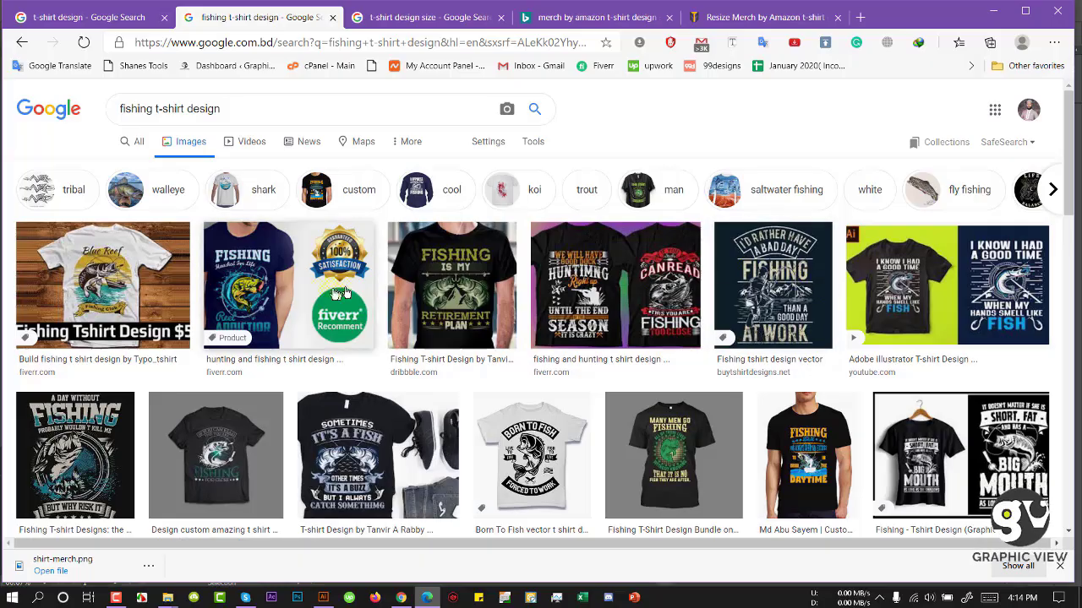
# Step: Browse the fishing t-shirt image results and preview the "I'd rather have a bad day fishing than a good day at work" design
pyautogui.scroll(-4, 751, 323)
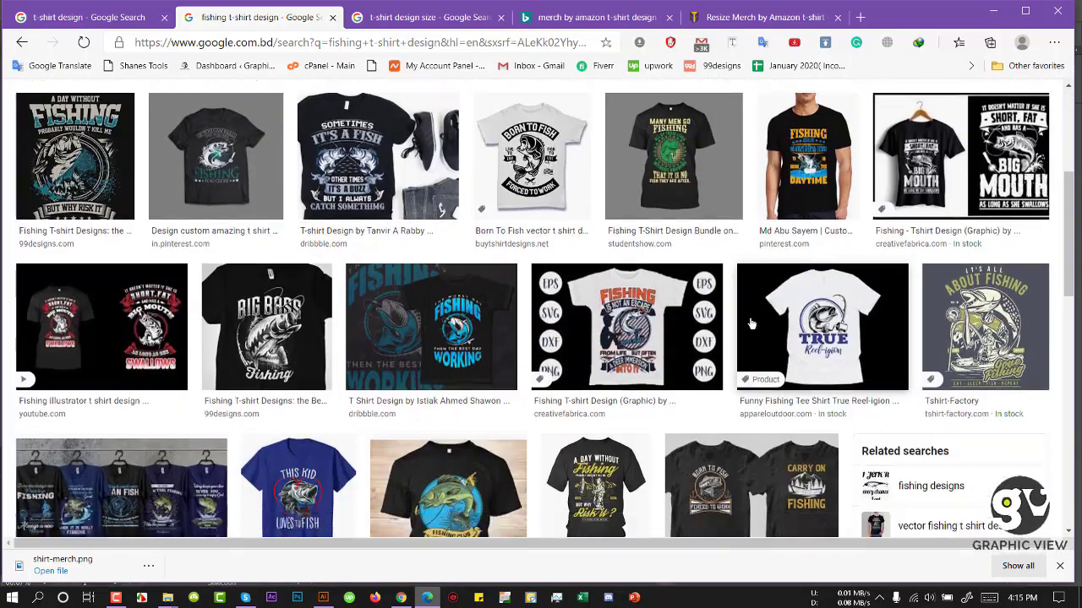
pyautogui.scroll(-7, 752, 324)
pyautogui.scroll(4, 751, 321)
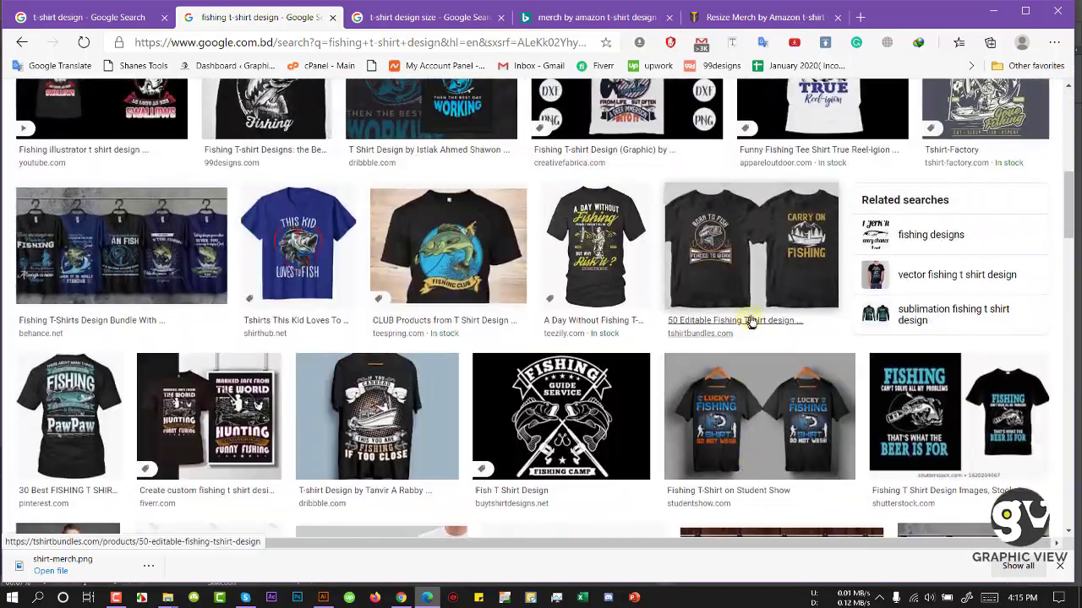
pyautogui.scroll(5, 751, 322)
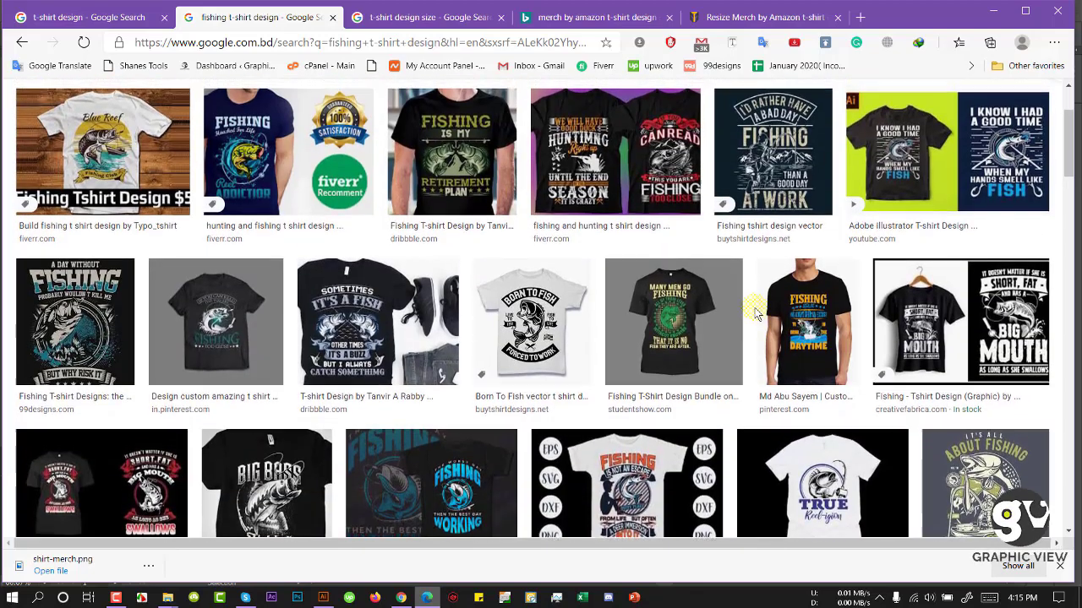
pyautogui.scroll(2, 757, 315)
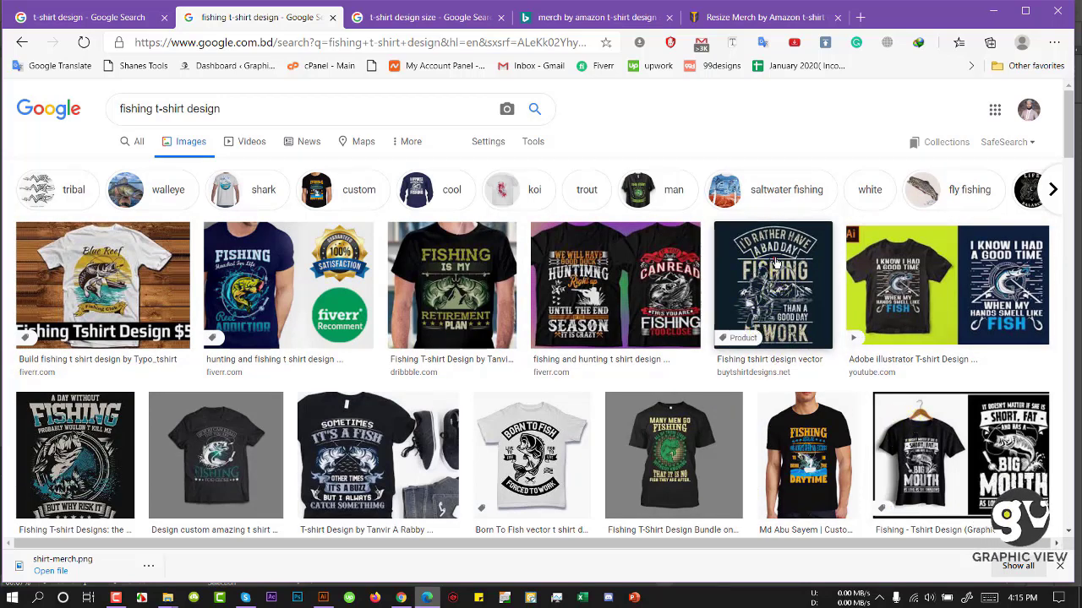
pyautogui.click(763, 282)
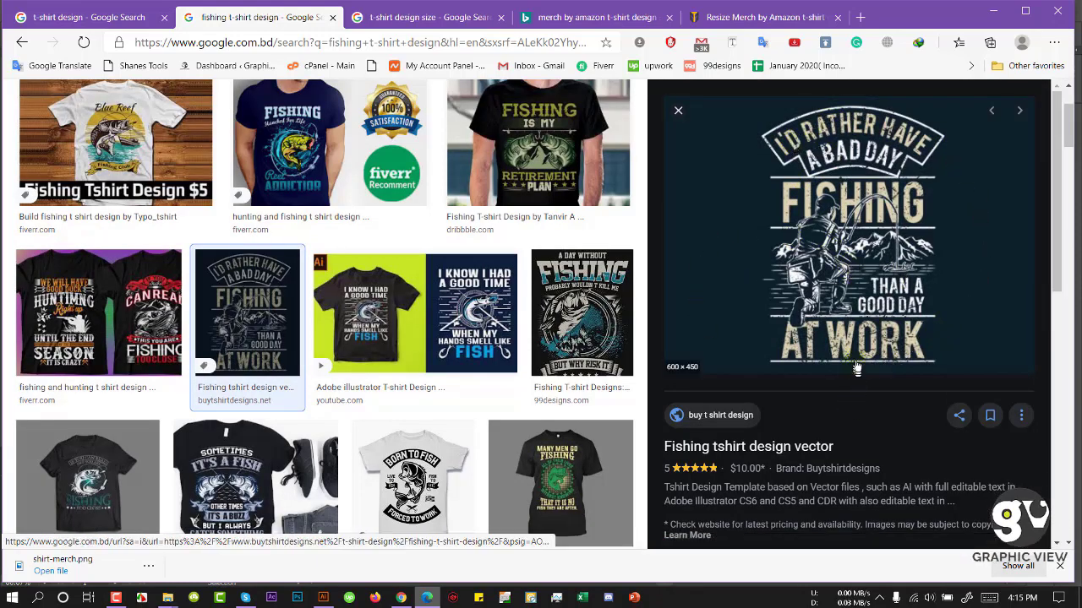
pyautogui.scroll(-2, 719, 291)
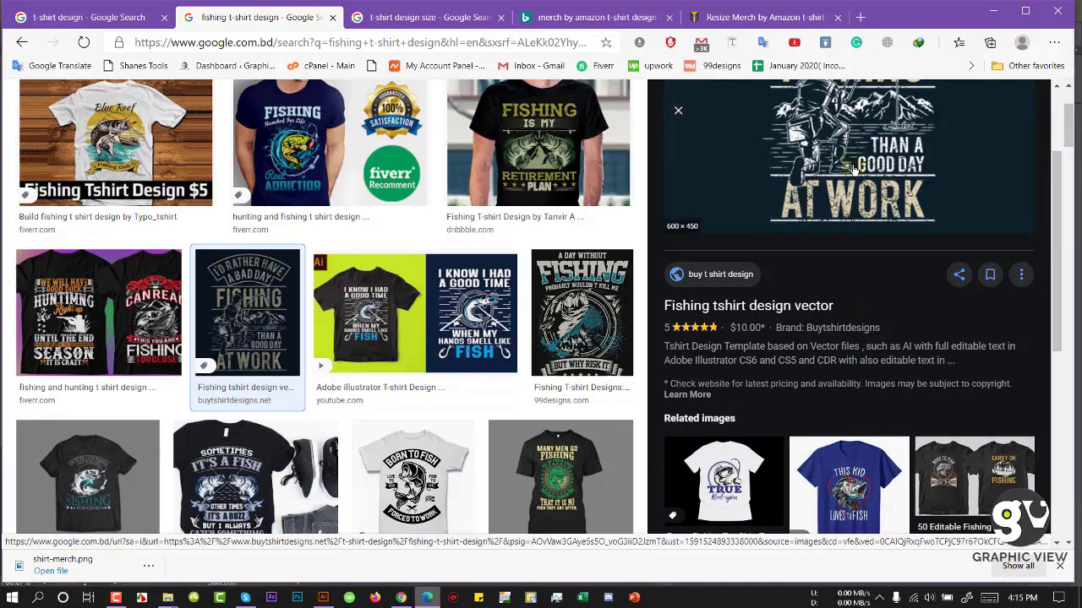
pyautogui.scroll(2, 866, 220)
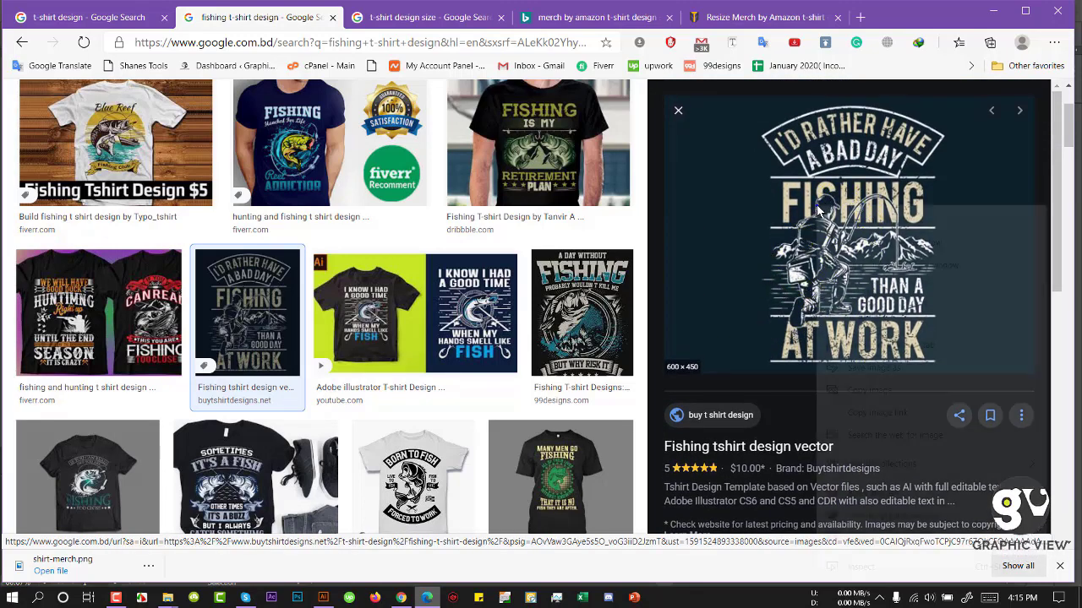
# Step: Copy the previewed "Fishing tshirt design vector" image and paste it into the untitled Illustrator document
pyautogui.rightClick(821, 249)
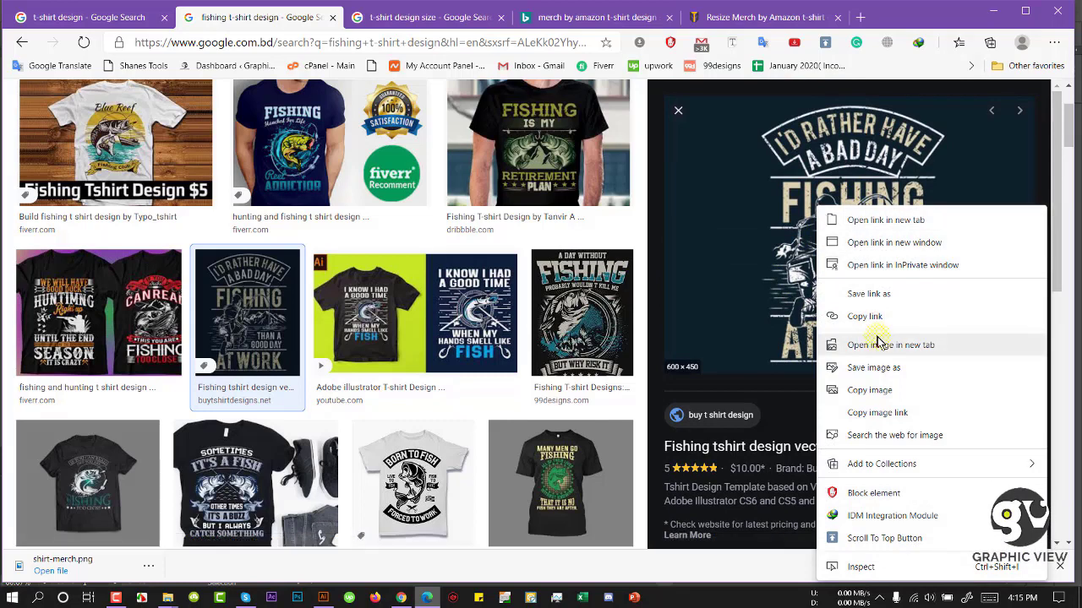
pyautogui.click(870, 390)
pyautogui.click(325, 598)
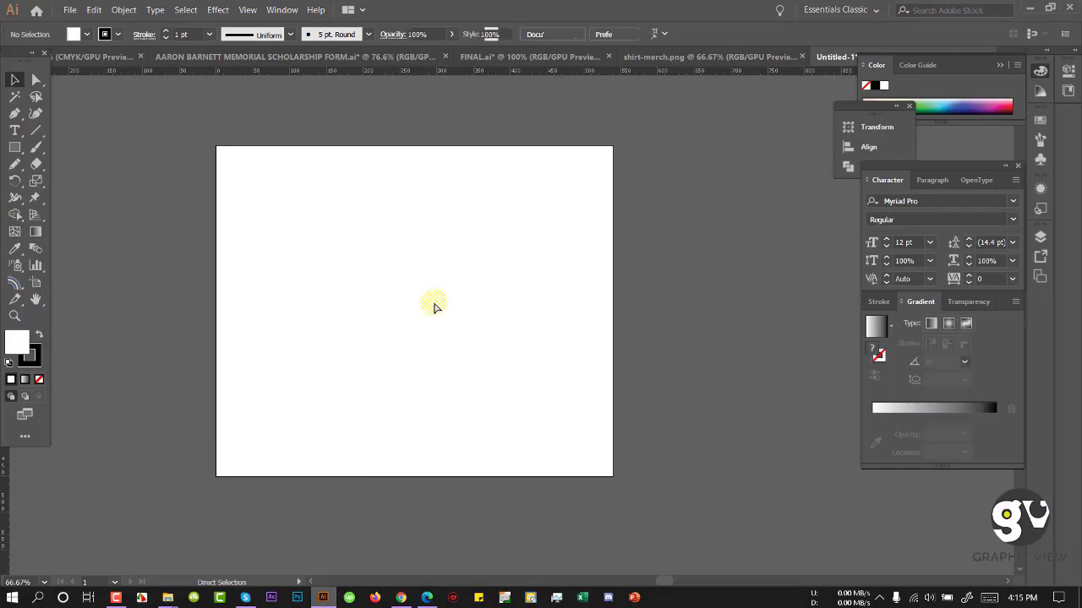
pyautogui.hotkey('ctrl', 'v')
# Step: Switch to Edge, close the image preview and browse more fishing t-shirt designs
pyautogui.hotkey('alt', 'Tab')
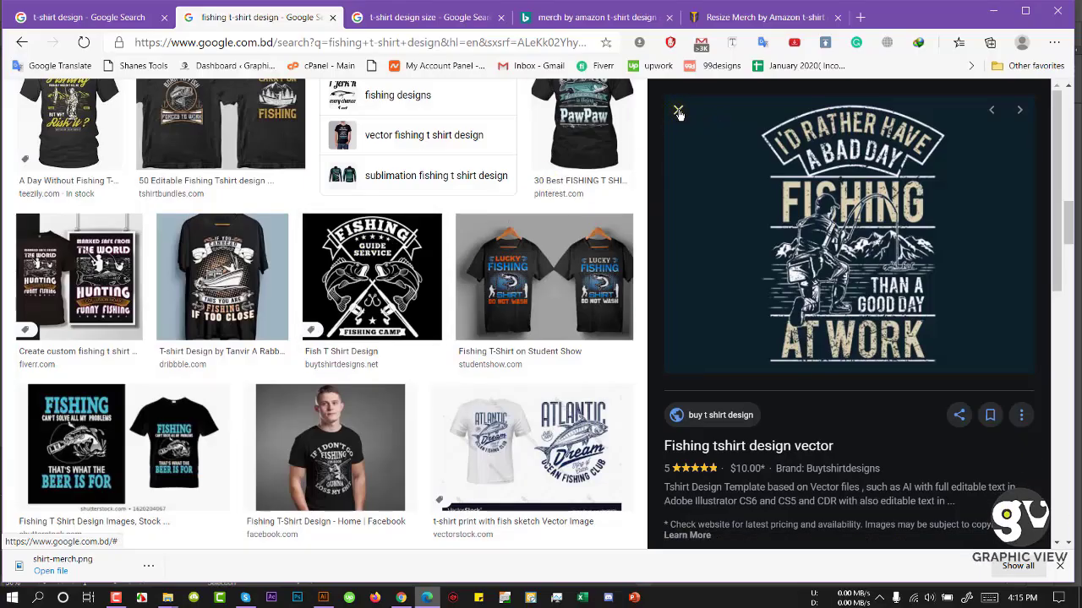
pyautogui.click(679, 113)
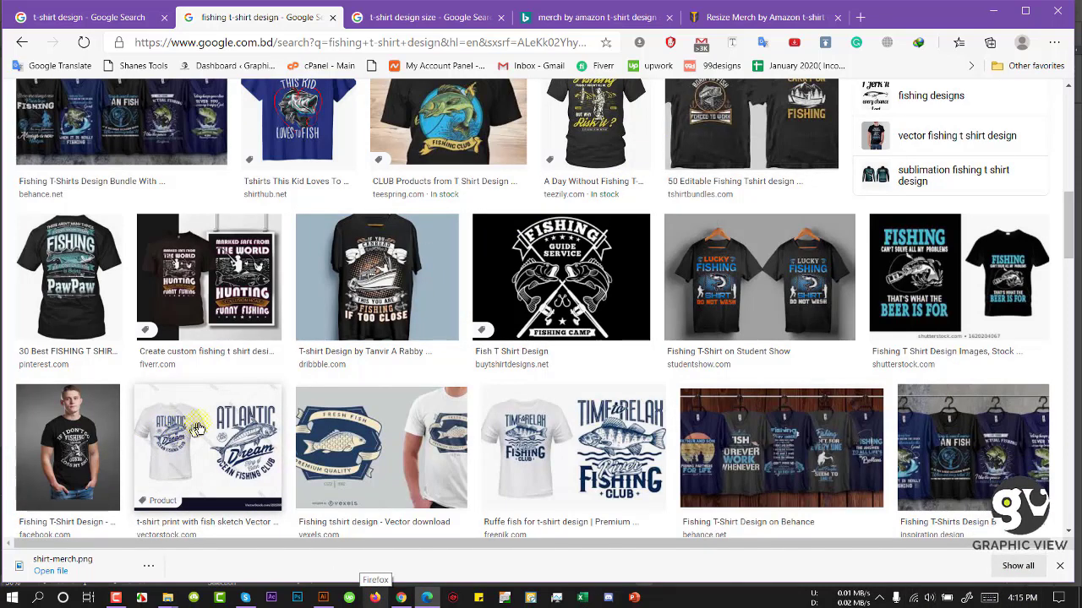
pyautogui.scroll(-4, 579, 351)
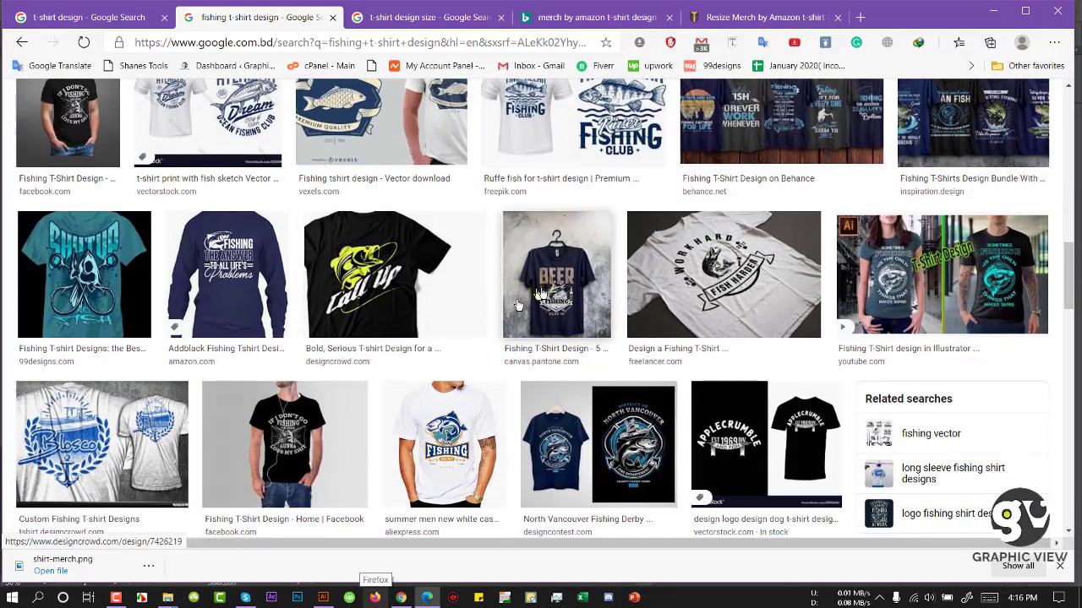
# Step: Return to Illustrator and move the pasted fishing design right up against the artboard's left edge
pyautogui.click(322, 598)
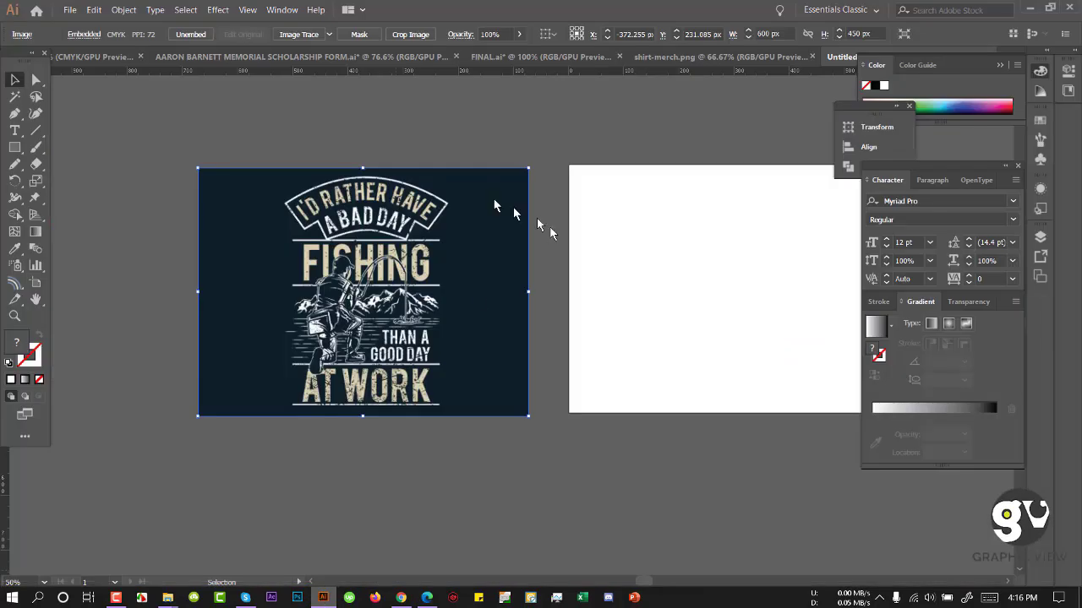
pyautogui.moveTo(676, 314); pyautogui.dragTo(534, 323)
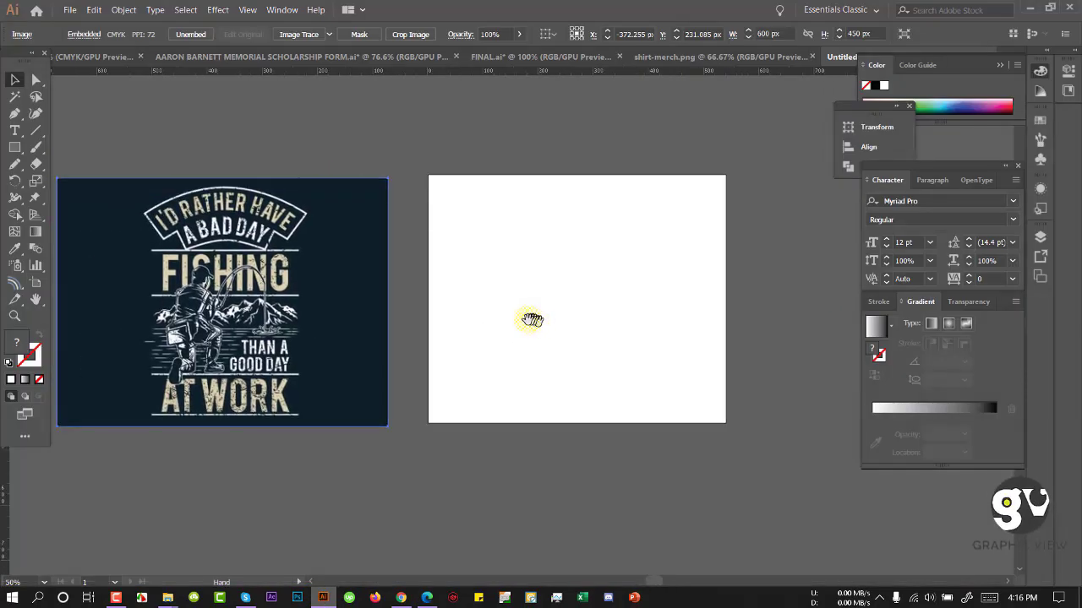
pyautogui.moveTo(365, 299); pyautogui.dragTo(402, 288)
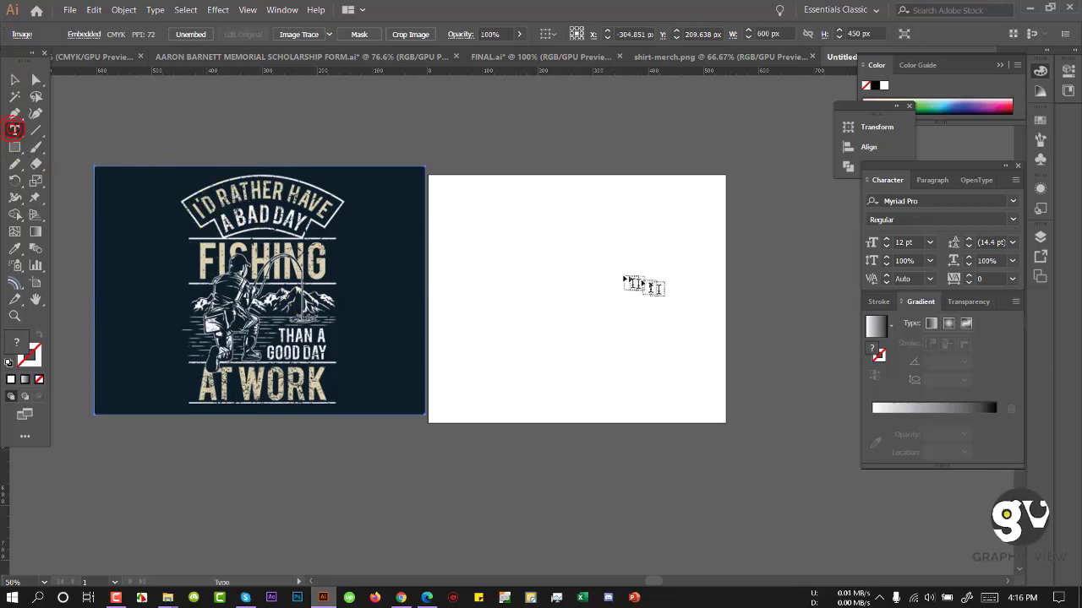
# Step: Try to start a point text in the upper-left area of the artboard and select it
pyautogui.click(479, 251)
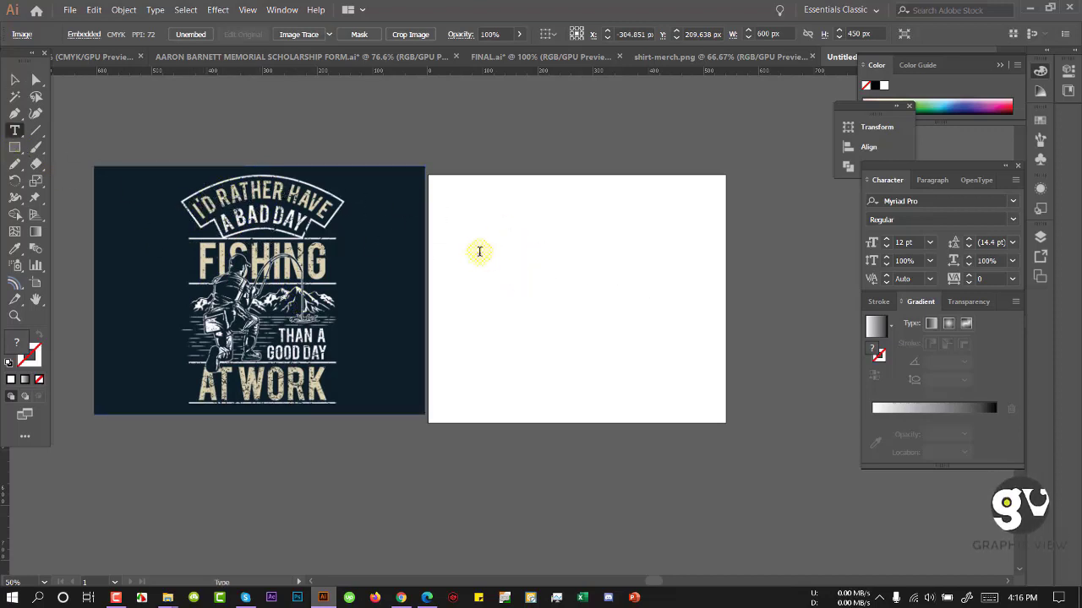
pyautogui.click(15, 80)
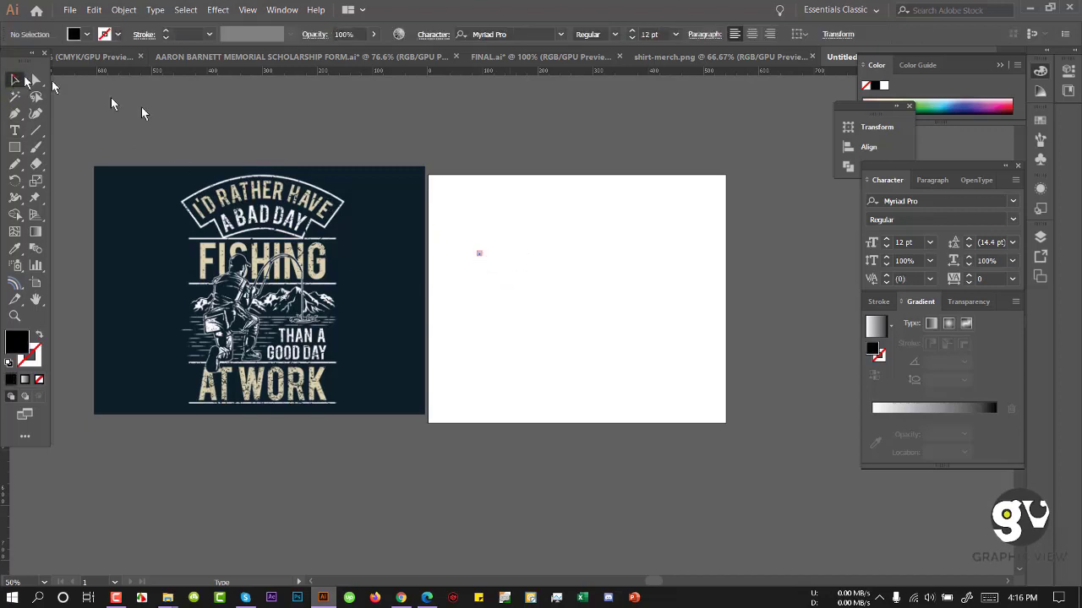
pyautogui.click(454, 249)
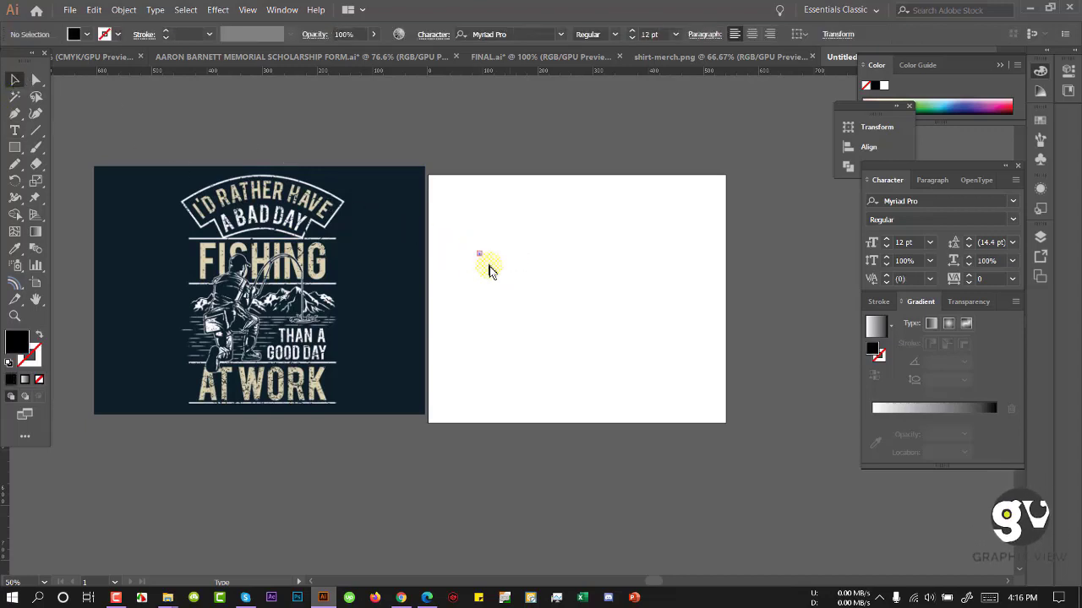
pyautogui.click(453, 233)
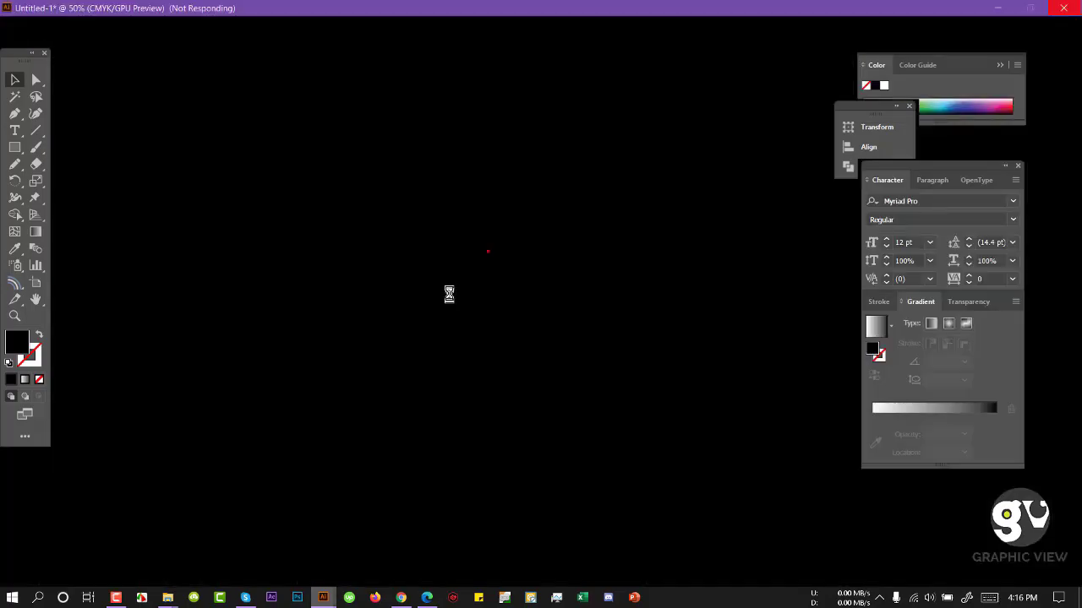
pyautogui.click(472, 287)
pyautogui.click(478, 259)
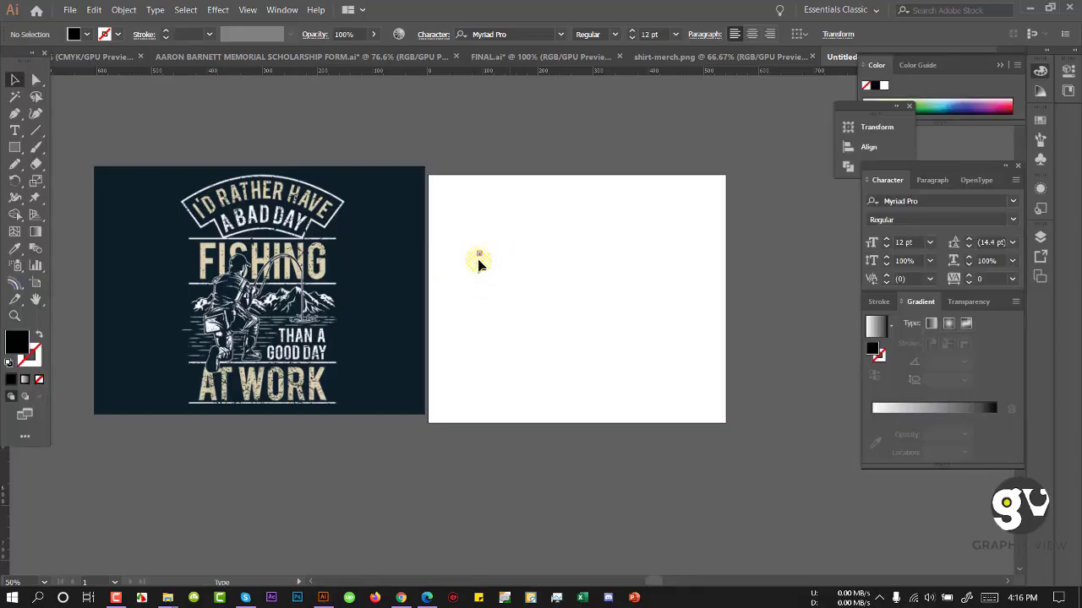
# Step: Place a point text with placeholder wording on the left half of the artboard and enlarge it to about 44 pt
pyautogui.click(16, 131)
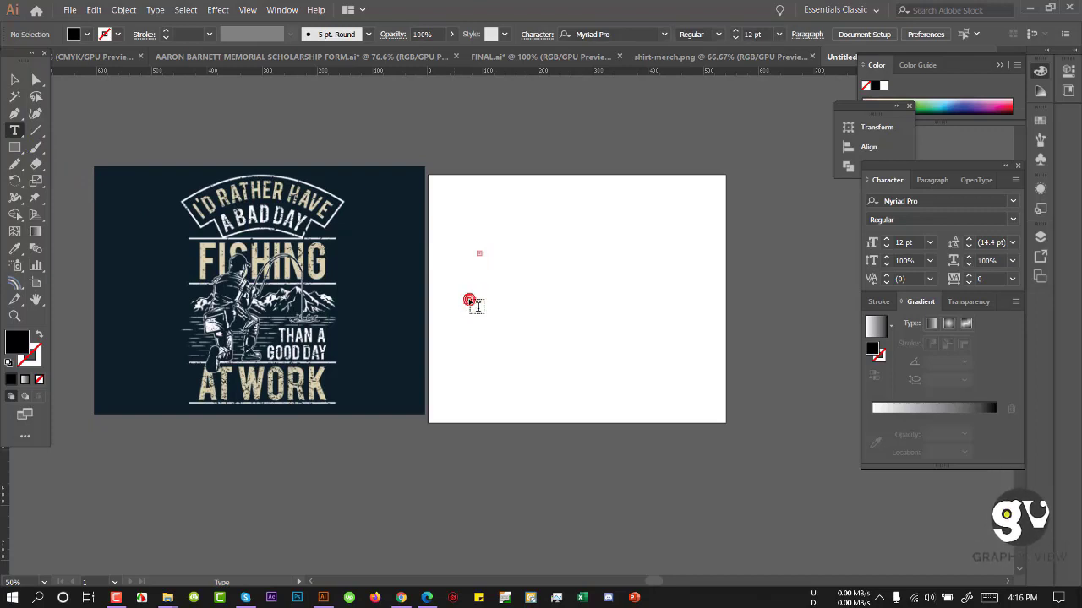
pyautogui.click(472, 298)
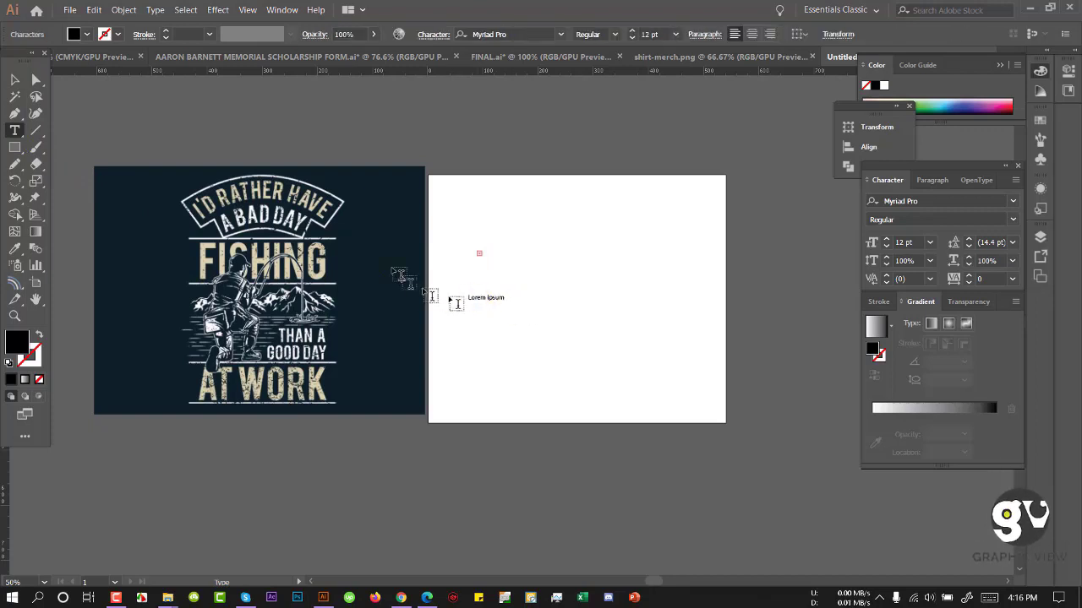
pyautogui.click(14, 80)
pyautogui.moveTo(504, 301); pyautogui.dragTo(652, 316)
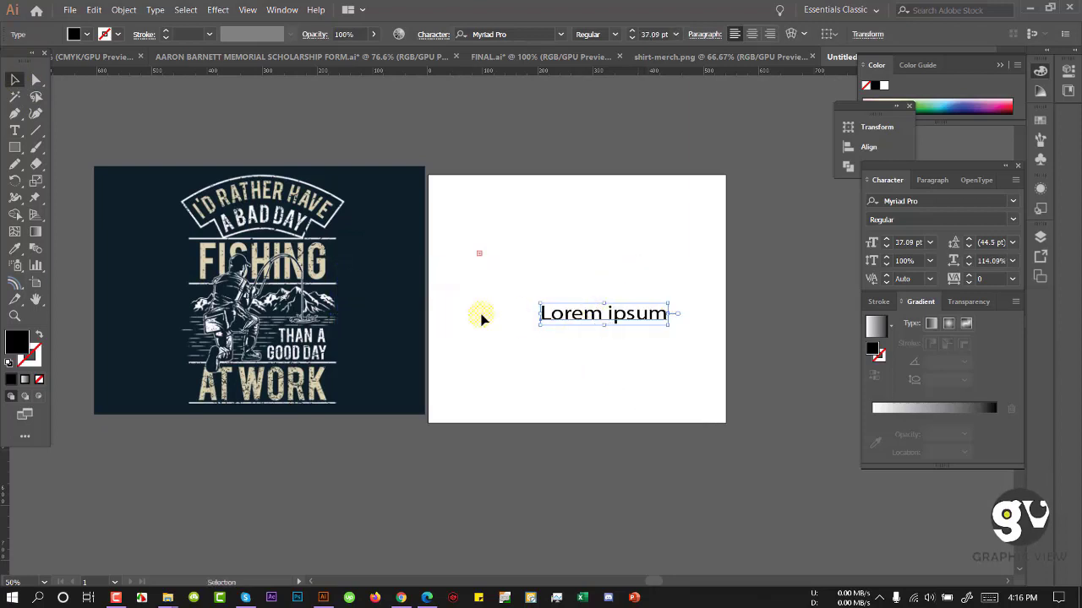
pyautogui.hotkey('ctrl', 'z')
pyautogui.hotkey('ctrl', 'z')
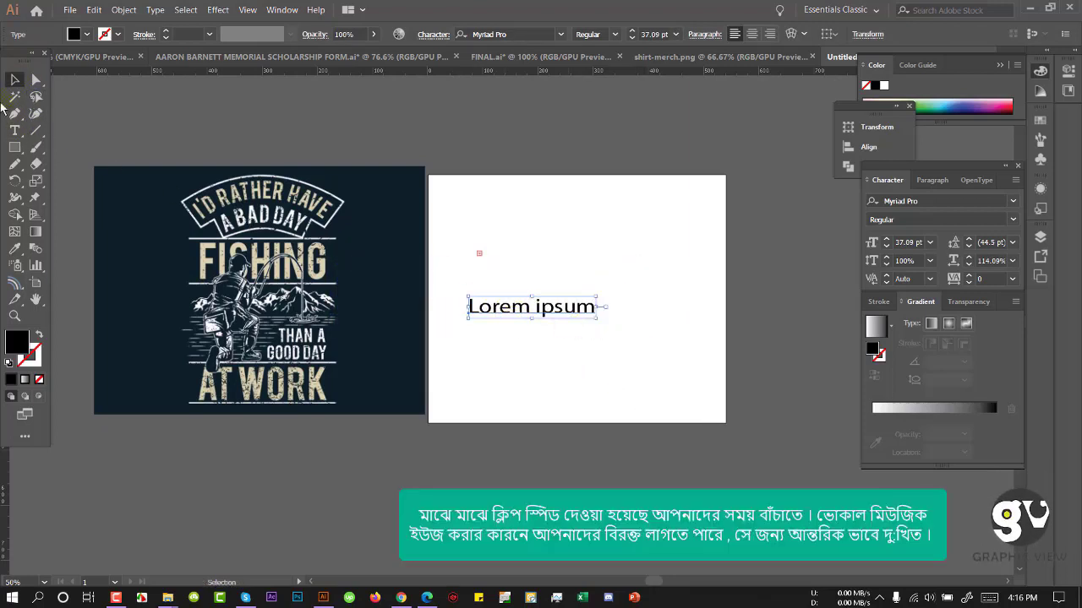
pyautogui.moveTo(504, 304); pyautogui.dragTo(552, 318)
pyautogui.moveTo(486, 306); pyautogui.dragTo(611, 313)
# Step: Replace the placeholder text with five lines: "I am rather have", "a bad day", "fishing", "than good day", "at work"
pyautogui.click(14, 130)
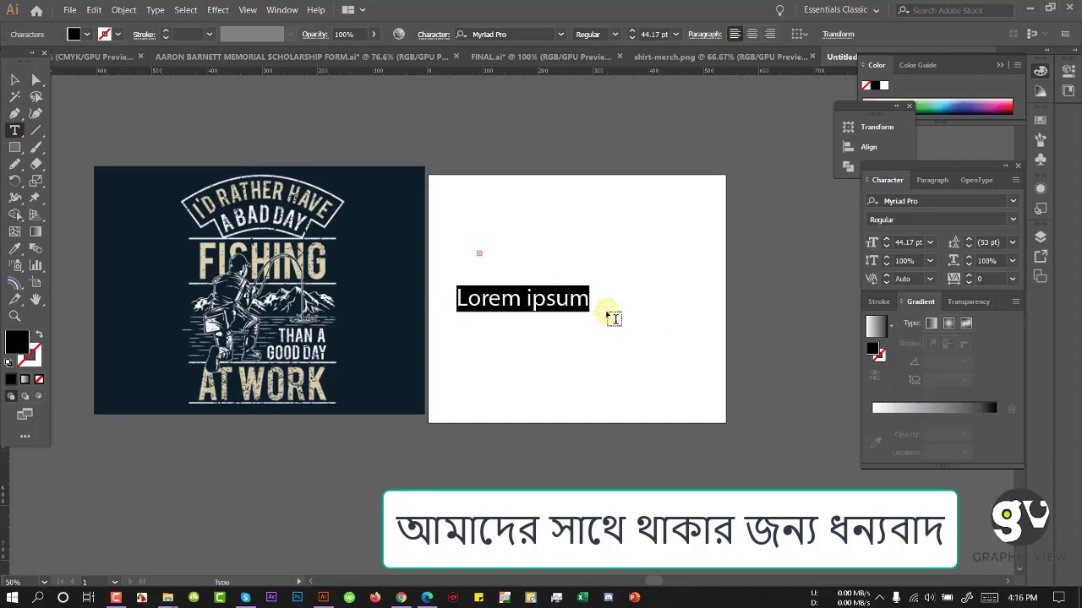
pyautogui.write('I am rather have')
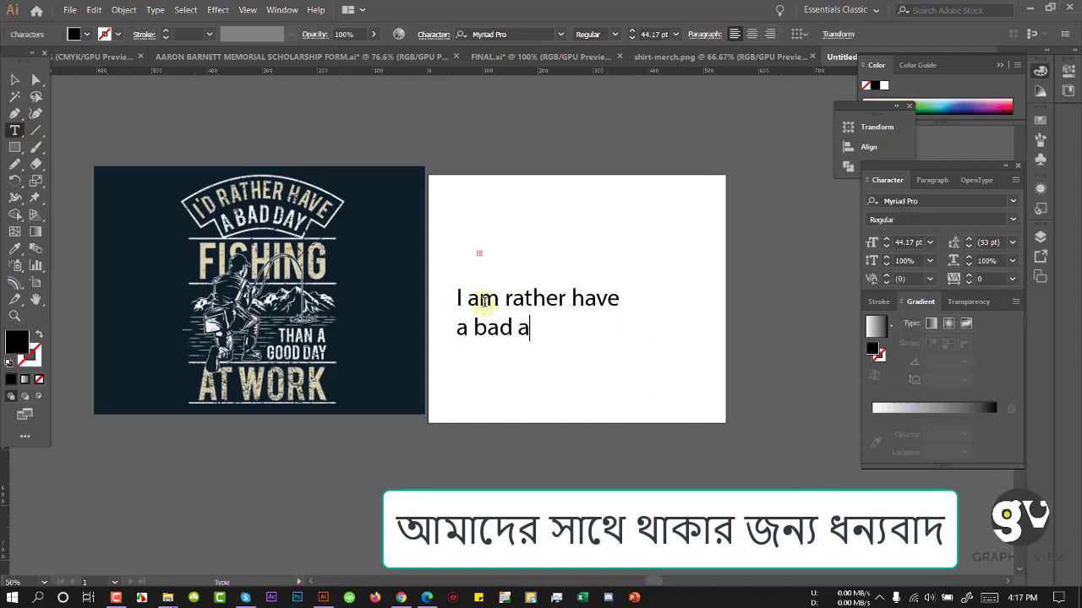
pyautogui.press('BackSpace')
pyautogui.press('BackSpace')
pyautogui.write('day')
pyautogui.press('Return')
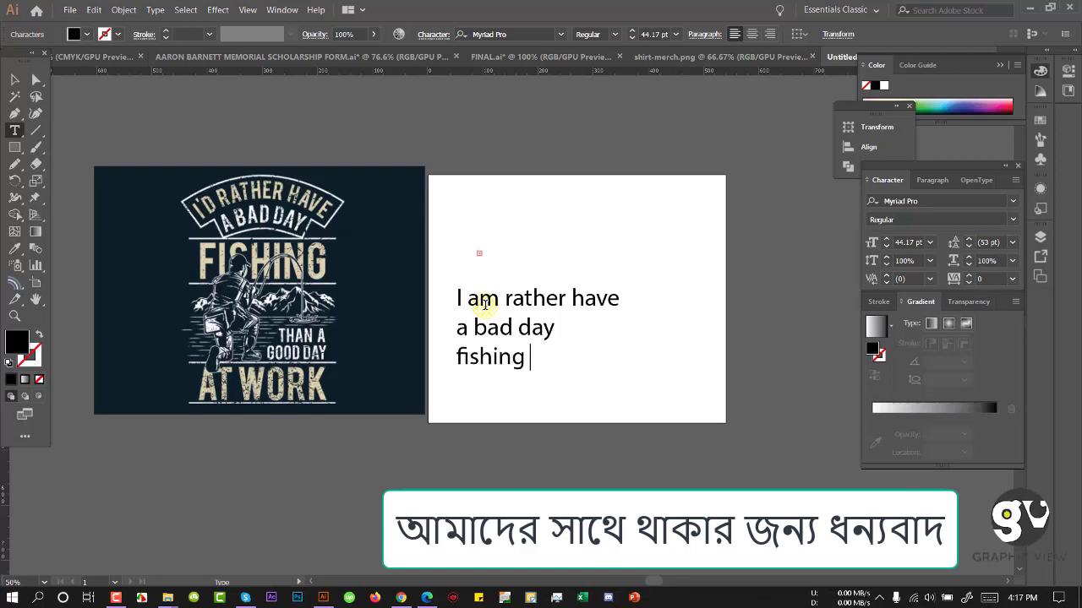
pyautogui.write('fishing')
pyautogui.press('Return')
pyautogui.write('than good day')
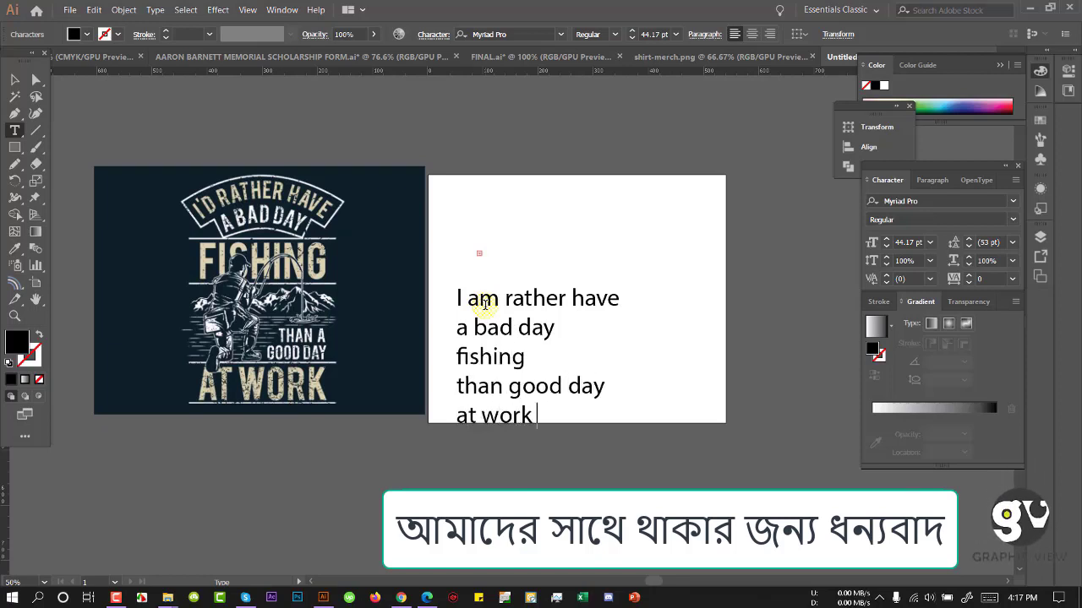
pyautogui.press('Escape')
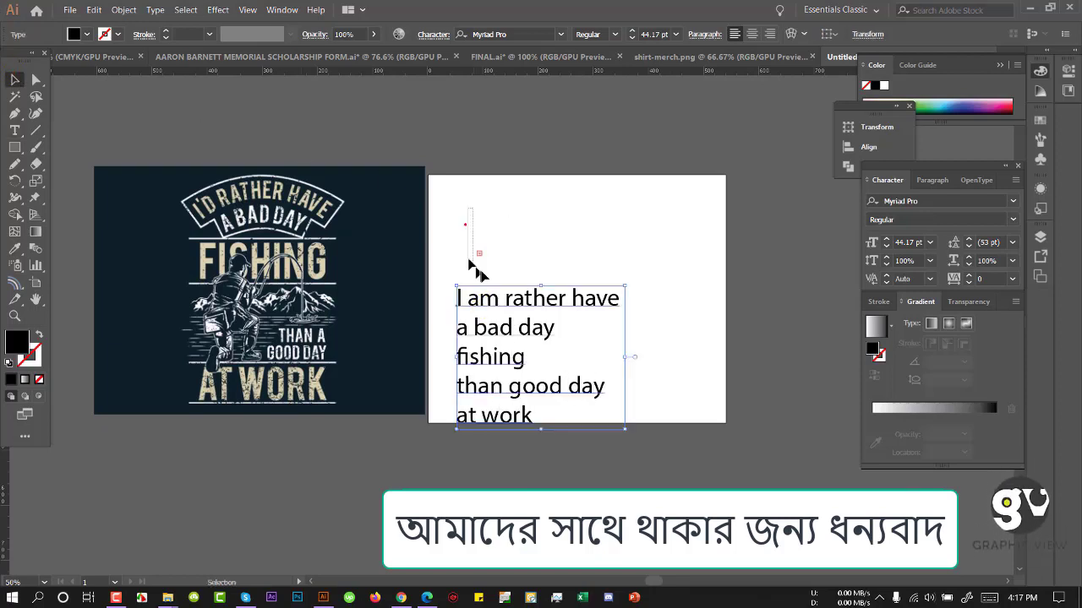
# Step: Move the five-line text block off the artboard to just below the fishing reference image
pyautogui.moveTo(471, 256); pyautogui.dragTo(553, 378)
pyautogui.moveTo(595, 301); pyautogui.dragTo(687, 166)
pyautogui.hotkey('ctrl', '-')
pyautogui.moveTo(589, 174); pyautogui.dragTo(572, 240)
pyautogui.hotkey('ctrl', '+')
pyautogui.moveTo(323, 296); pyautogui.dragTo(336, 275)
pyautogui.click(335, 274)
pyautogui.moveTo(850, 218); pyautogui.dragTo(807, 218)
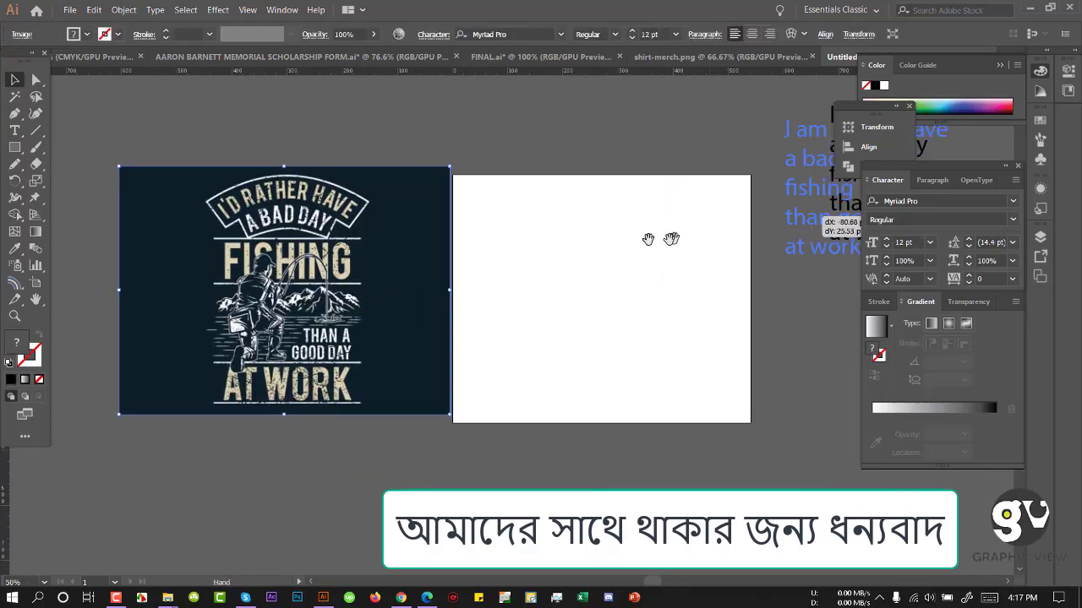
pyautogui.moveTo(395, 230); pyautogui.dragTo(313, 226)
pyautogui.click(753, 229)
pyautogui.moveTo(753, 229); pyautogui.dragTo(746, 334)
pyautogui.moveTo(728, 231); pyautogui.dragTo(266, 433)
# Step: Correct the text block's first line to "I'd rather have" and place a separate copy of it near the artboard's upper edge
pyautogui.click(15, 130)
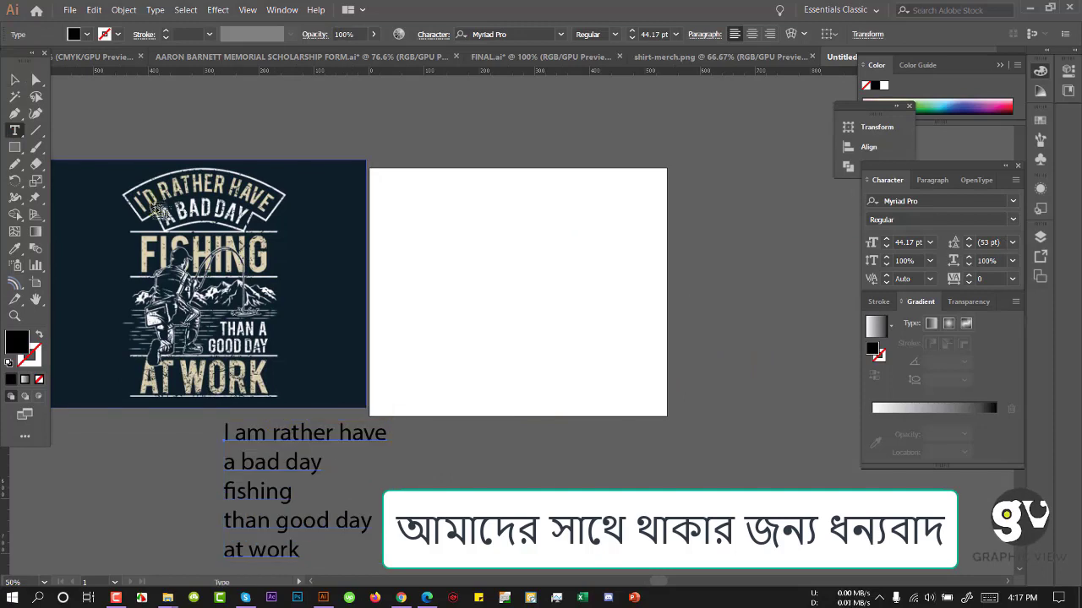
pyautogui.click(14, 80)
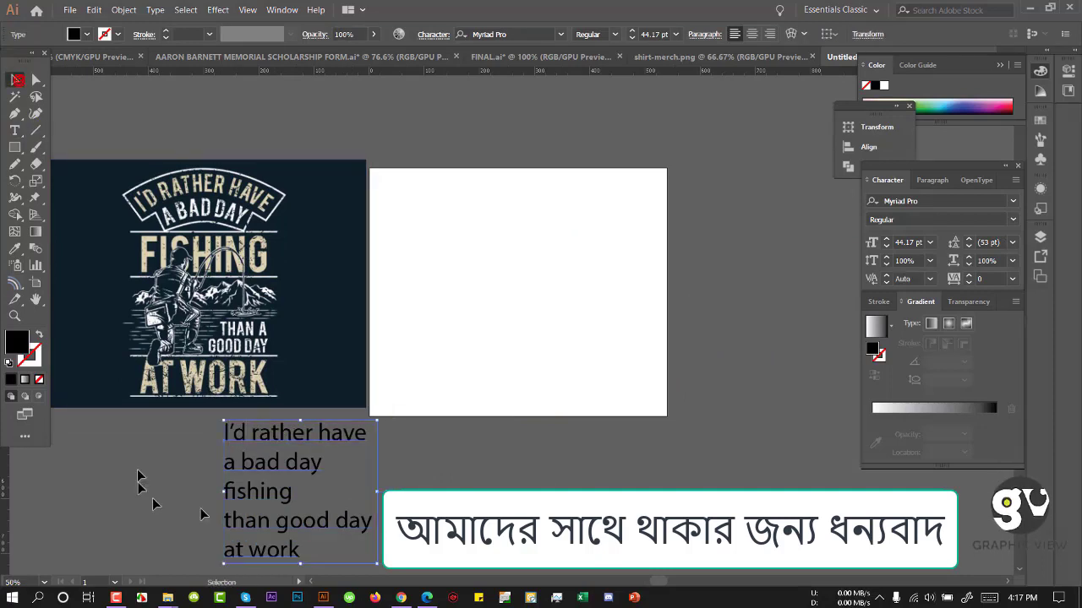
pyautogui.doubleClick(225, 434)
pyautogui.moveTo(225, 435); pyautogui.dragTo(377, 432)
pyautogui.hotkey('ctrl', 'c')
pyautogui.click(16, 81)
pyautogui.hotkey('ctrl', 'v')
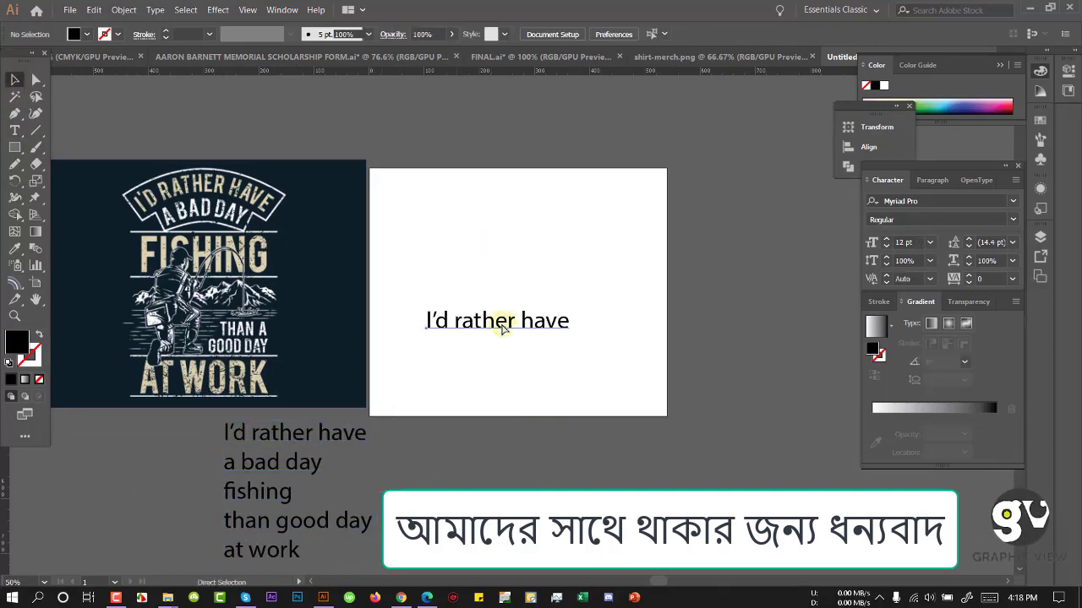
pyautogui.moveTo(502, 324); pyautogui.dragTo(502, 212)
# Step: Copy "a bad day" from the text block as a separate text object directly beneath "I'd rather have" on the artboard
pyautogui.click(14, 130)
pyautogui.moveTo(225, 464); pyautogui.dragTo(352, 466)
pyautogui.hotkey('ctrl', 'c')
pyautogui.click(14, 80)
pyautogui.click(475, 258)
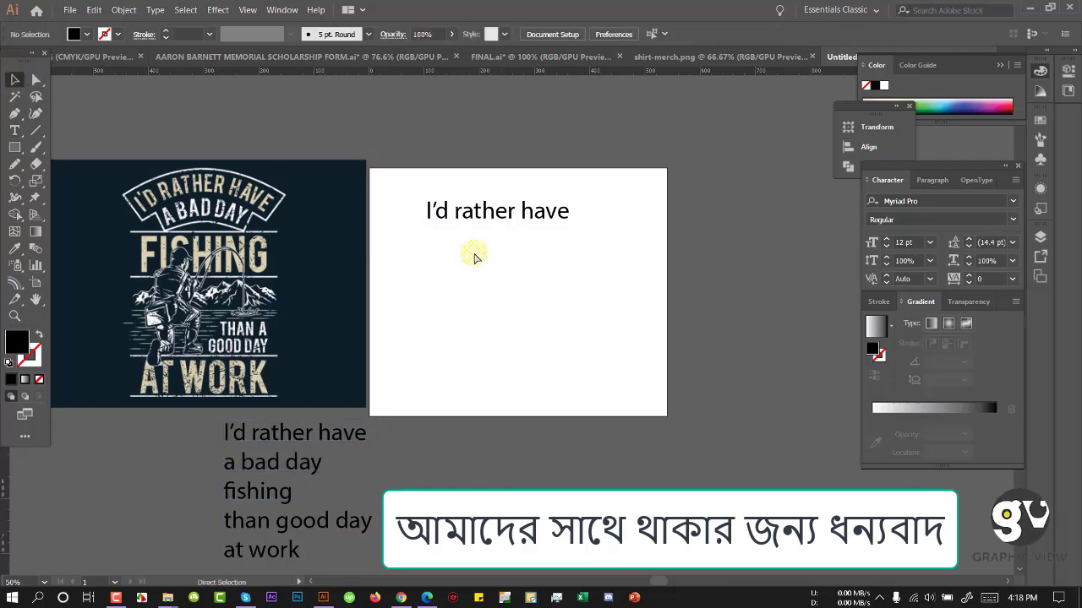
pyautogui.hotkey('ctrl', 'v')
pyautogui.moveTo(502, 323); pyautogui.dragTo(481, 237)
# Step: Copy "fishing" from the text block as a separate text object directly beneath "a bad day" on the artboard
pyautogui.click(14, 130)
pyautogui.moveTo(223, 492); pyautogui.dragTo(302, 493)
pyautogui.click(15, 80)
pyautogui.write('fishing')
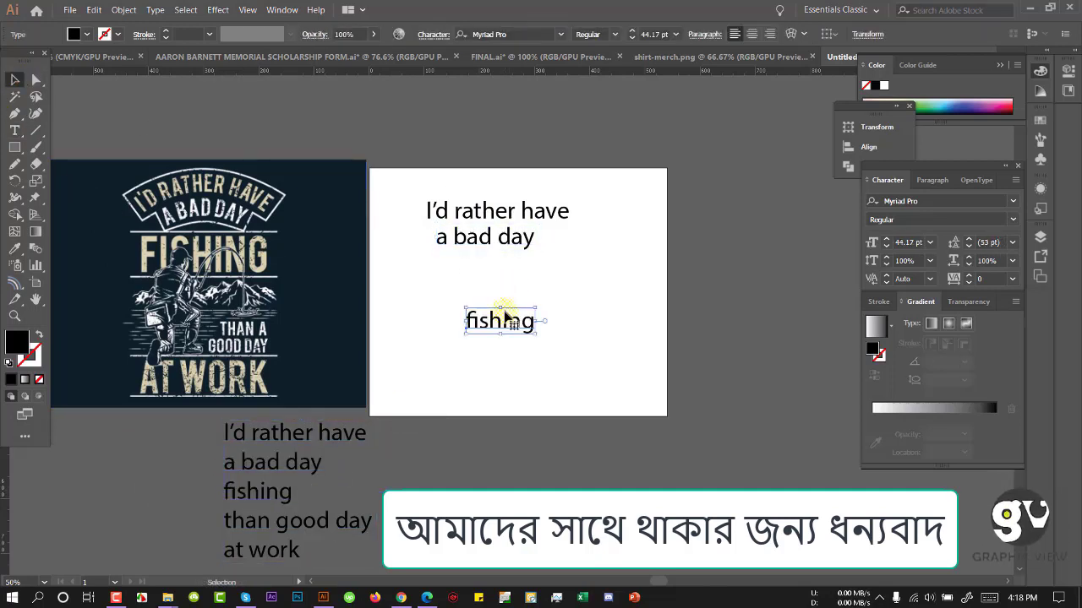
pyautogui.moveTo(499, 321); pyautogui.dragTo(490, 267)
# Step: Copy "than good day" from the text block as a separate text object directly beneath "fishing" on the artboard
pyautogui.moveTo(224, 520); pyautogui.dragTo(372, 521)
pyautogui.hotkey('ctrl', 'c')
pyautogui.click(15, 80)
pyautogui.hotkey('ctrl', 'v')
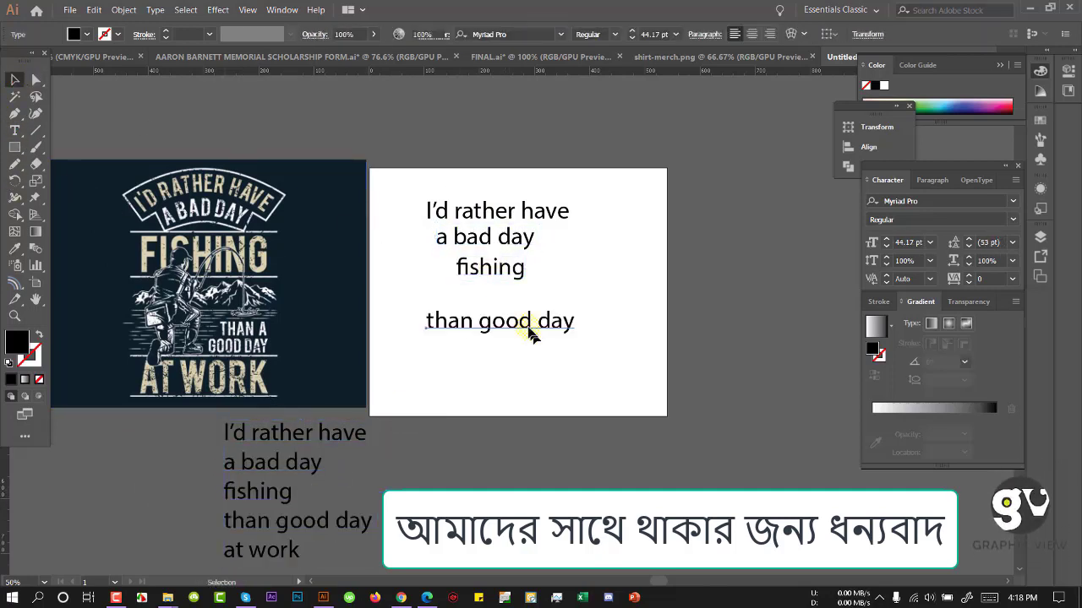
pyautogui.moveTo(525, 330); pyautogui.dragTo(523, 299)
# Step: Copy "at work" as a separate text object beneath the other lines, and move the original text block to the right of the artboard
pyautogui.moveTo(225, 551); pyautogui.dragTo(301, 550)
pyautogui.hotkey('ctrl', 'c')
pyautogui.click(15, 80)
pyautogui.hotkey('ctrl', 'v')
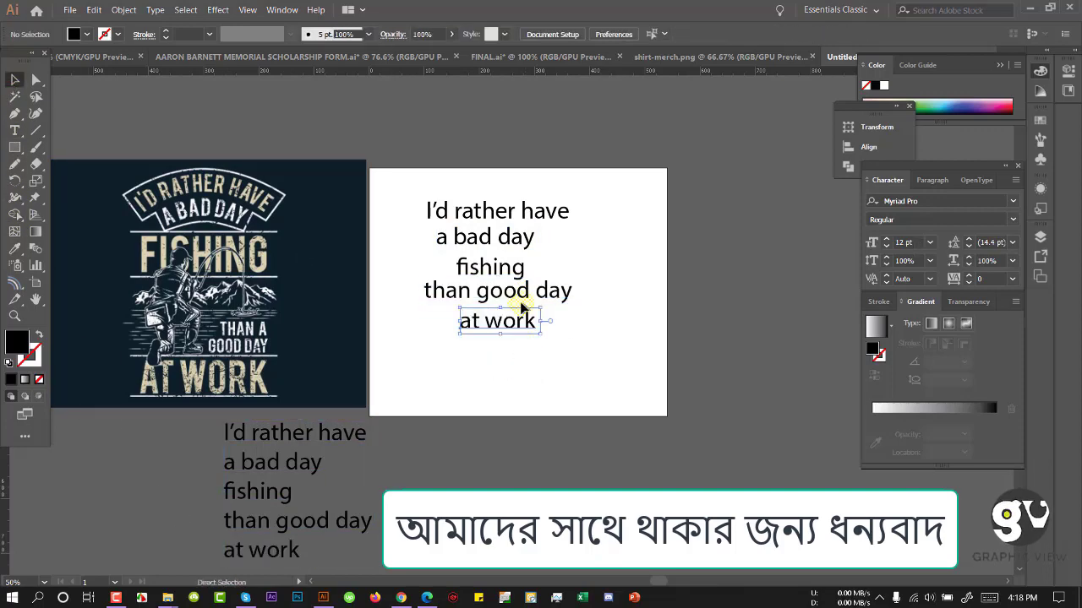
pyautogui.moveTo(317, 439); pyautogui.dragTo(828, 416)
# Step: Move the five separate text lines below the reference image and set "I'd rather have" aside below the artboard
pyautogui.moveTo(408, 185); pyautogui.dragTo(423, 175)
pyautogui.moveTo(466, 215); pyautogui.dragTo(364, 420)
pyautogui.scroll(-1, 428, 310)
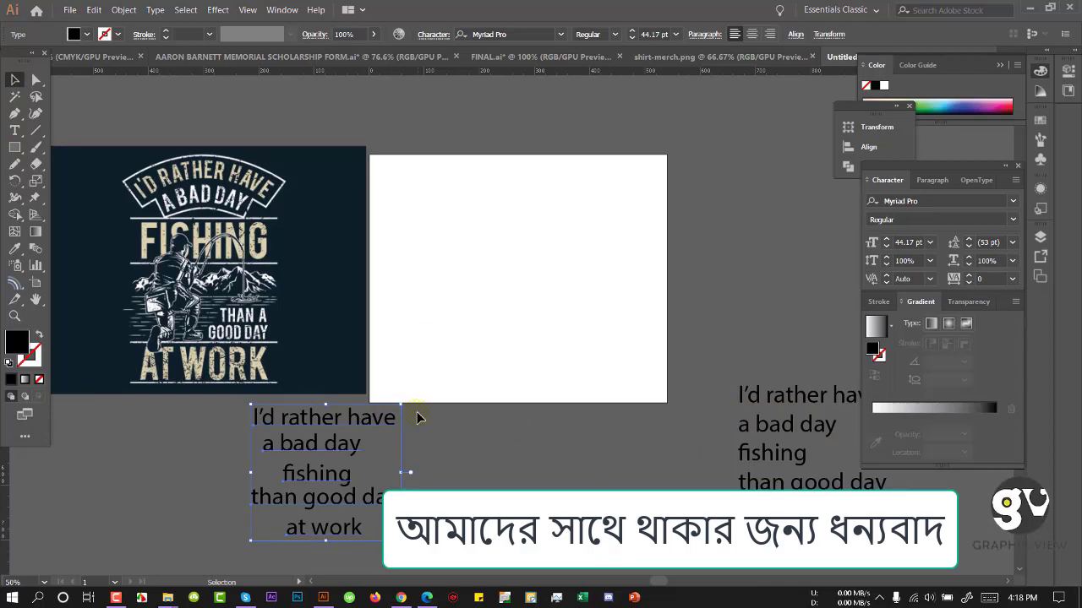
pyautogui.click(476, 449)
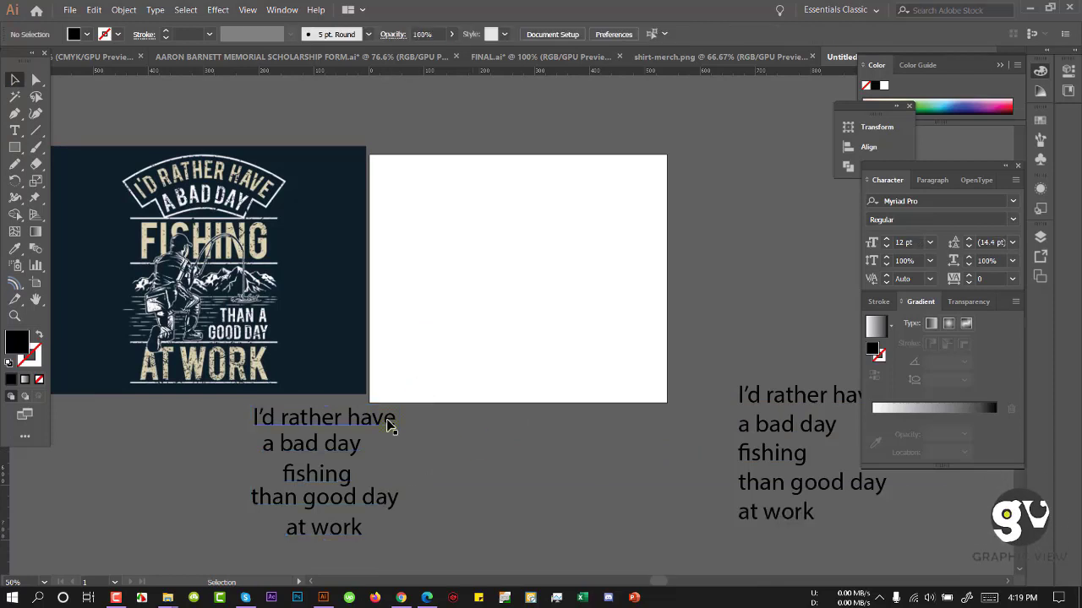
pyautogui.moveTo(346, 423); pyautogui.dragTo(444, 481)
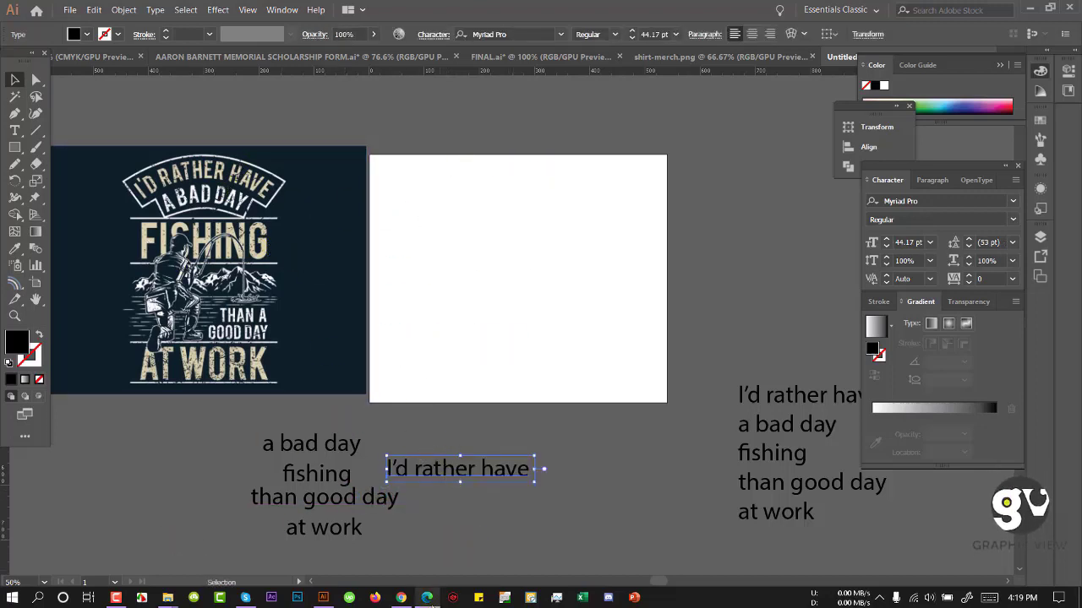
# Step: Switch to the Edge browser and search Google Images for "fishing vector"
pyautogui.click(426, 598)
pyautogui.scroll(5, 273, 162)
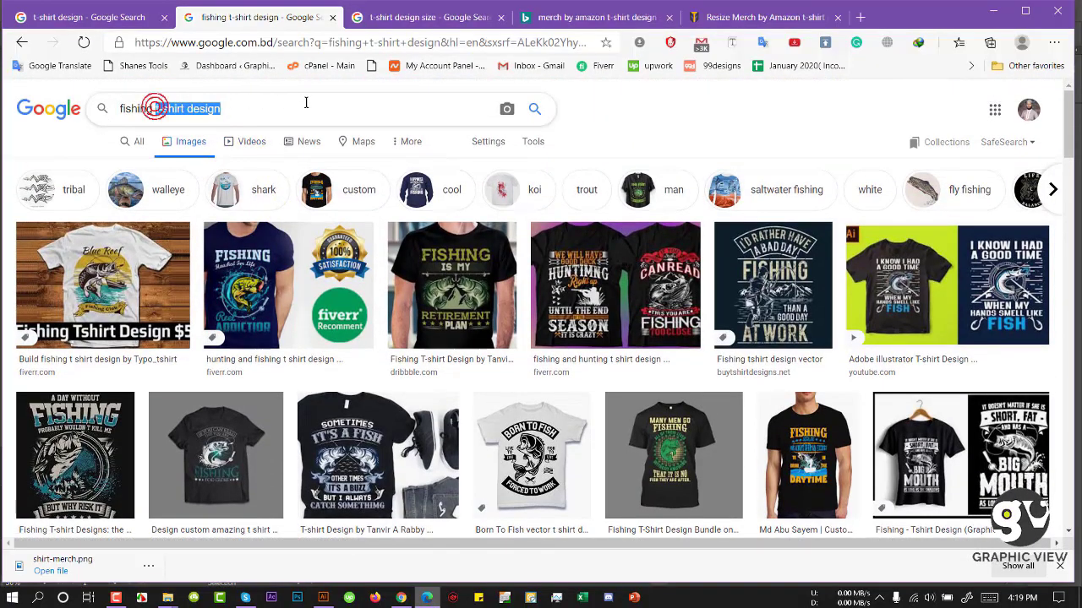
pyautogui.click(257, 100)
pyautogui.write('fishing vector')
pyautogui.press('Return')
# Step: Open the Vexels fishing silhouette set and the FavPNG fishing rods clip art in new tabs, and browse the remaining results
pyautogui.scroll(-8, 523, 253)
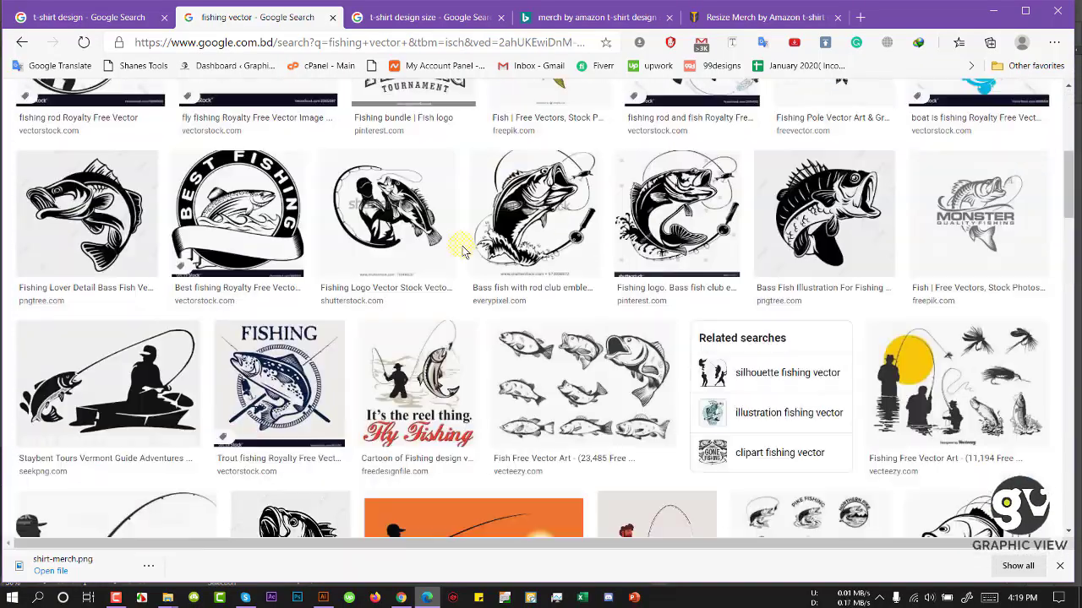
pyautogui.middleClick(701, 288)
pyautogui.scroll(-3, 679, 285)
pyautogui.middleClick(75, 376)
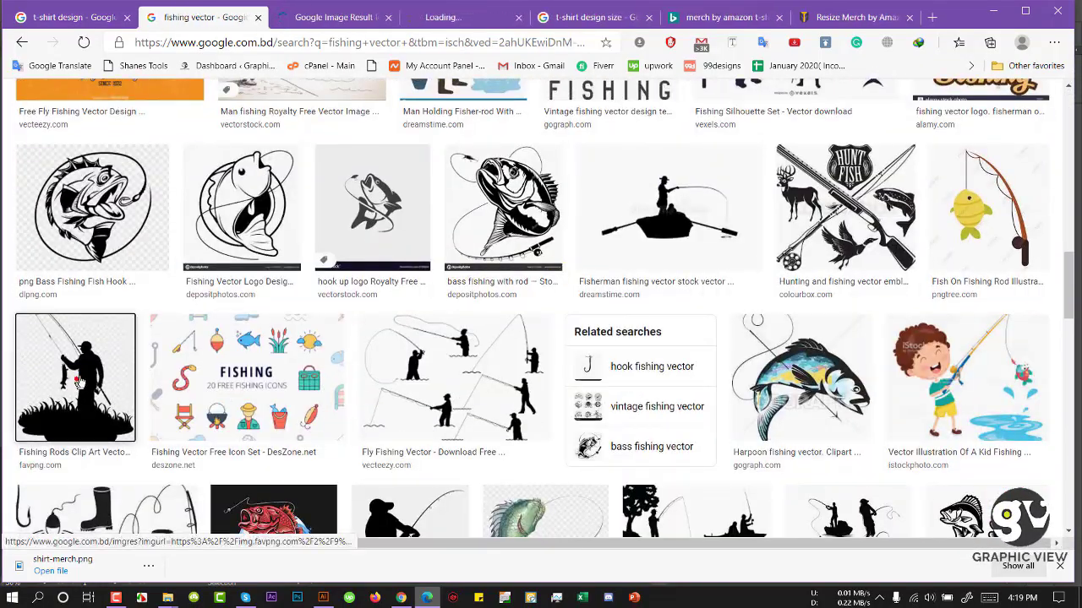
pyautogui.scroll(-6, 669, 423)
pyautogui.scroll(-15, 653, 347)
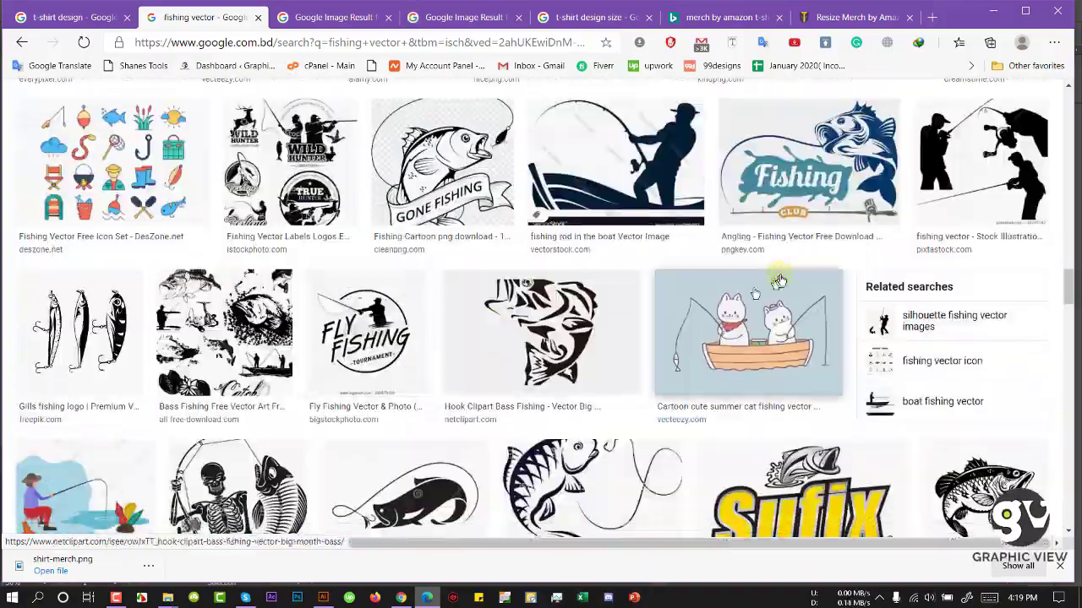
pyautogui.scroll(20, 624, 338)
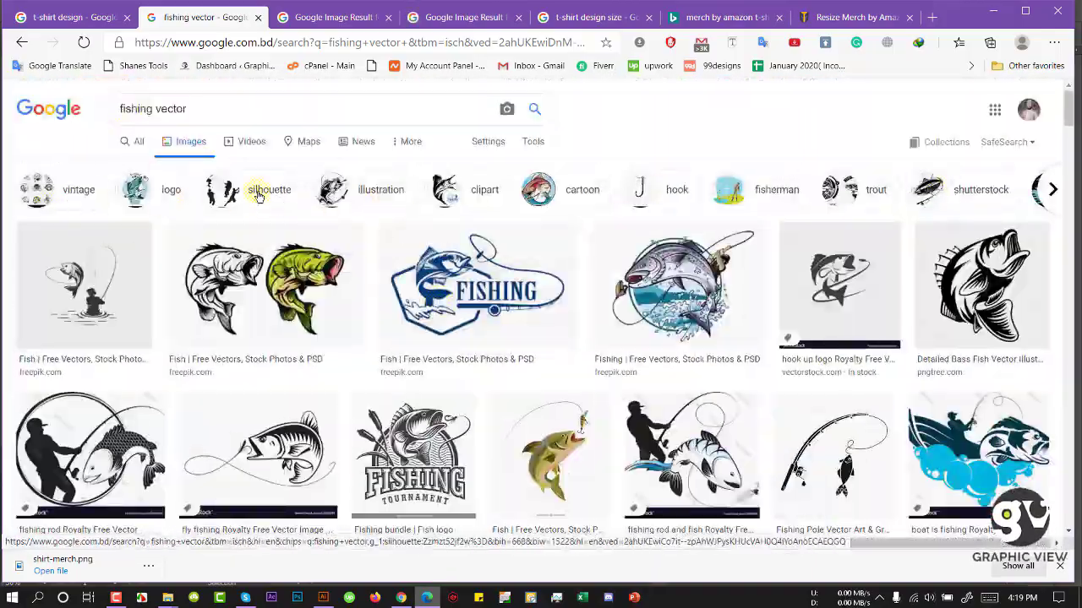
# Step: Filter the image results by silhouette and open the "Fisherman Catches Fish" result in a new tab
pyautogui.click(259, 191)
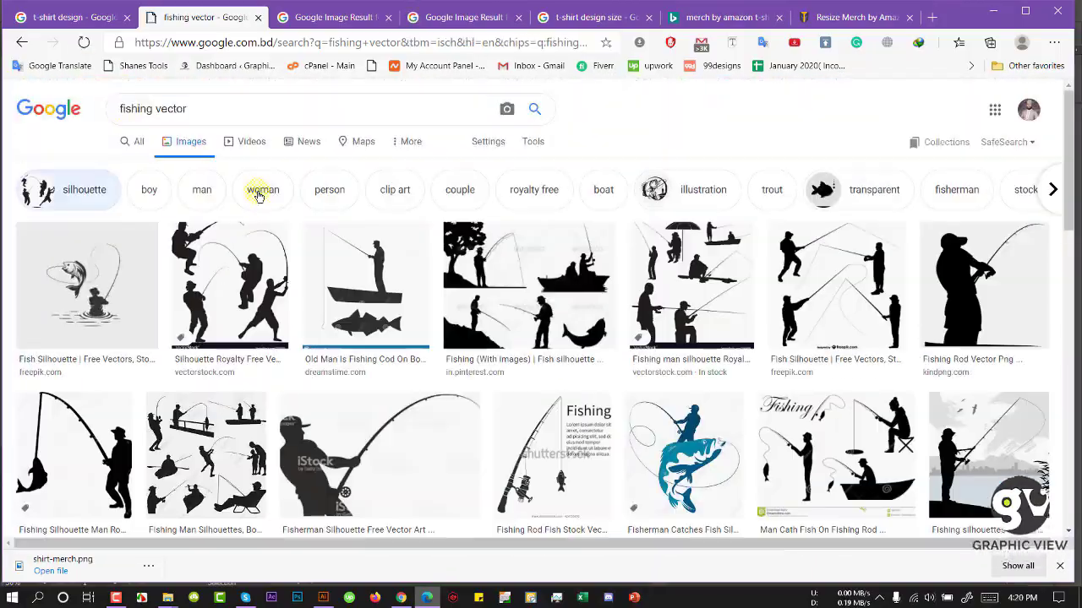
pyautogui.scroll(-8, 398, 346)
pyautogui.middleClick(397, 346)
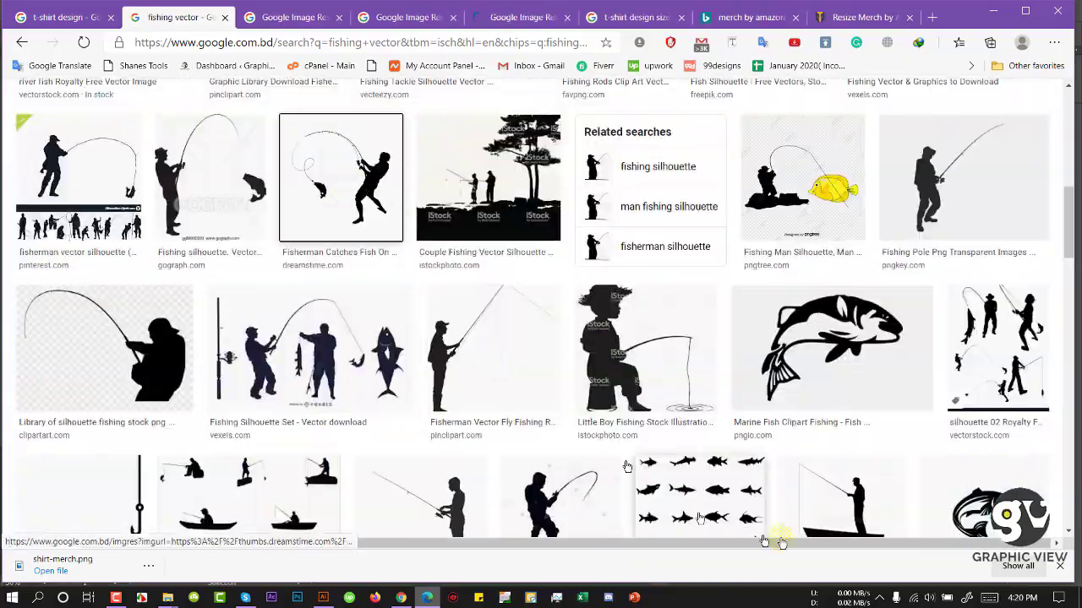
pyautogui.scroll(-5, 589, 309)
# Step: Search Google Images for "fishing man vector" and browse the results
pyautogui.scroll(15, 580, 335)
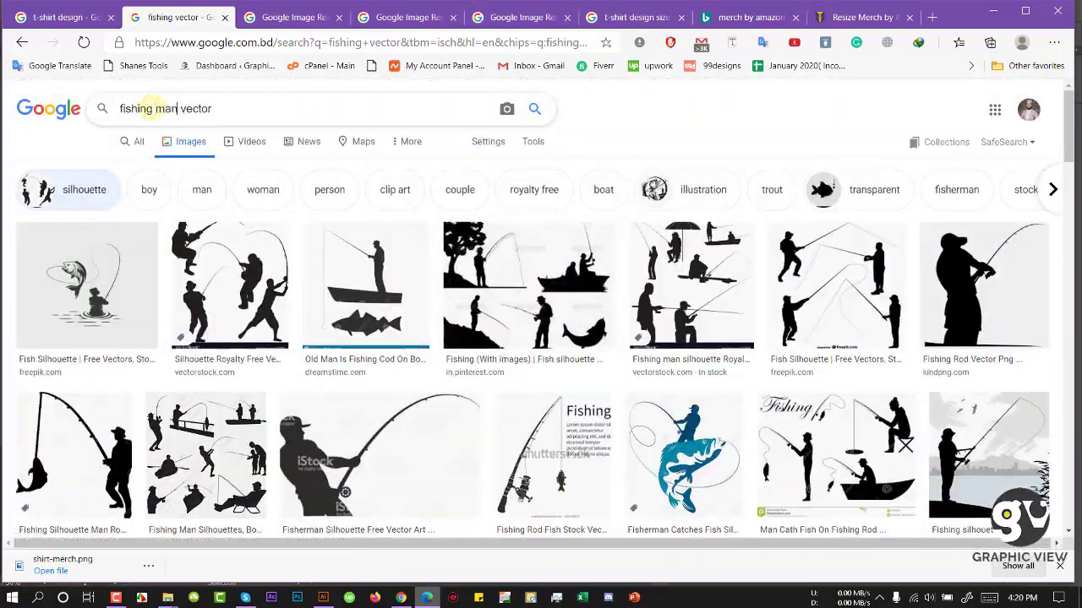
pyautogui.scroll(-15, 686, 290)
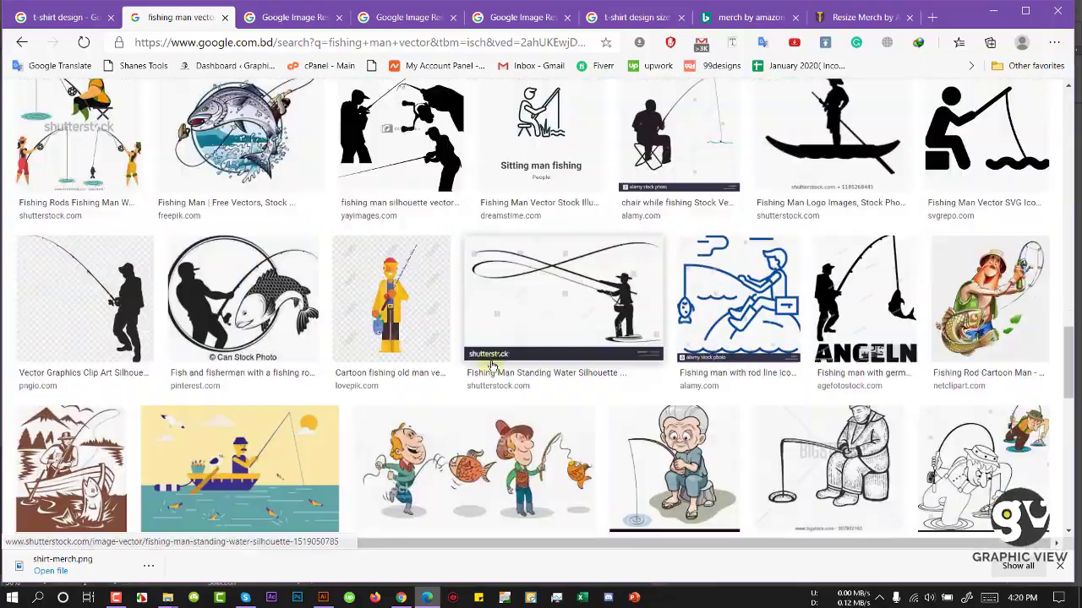
pyautogui.scroll(-10, 213, 355)
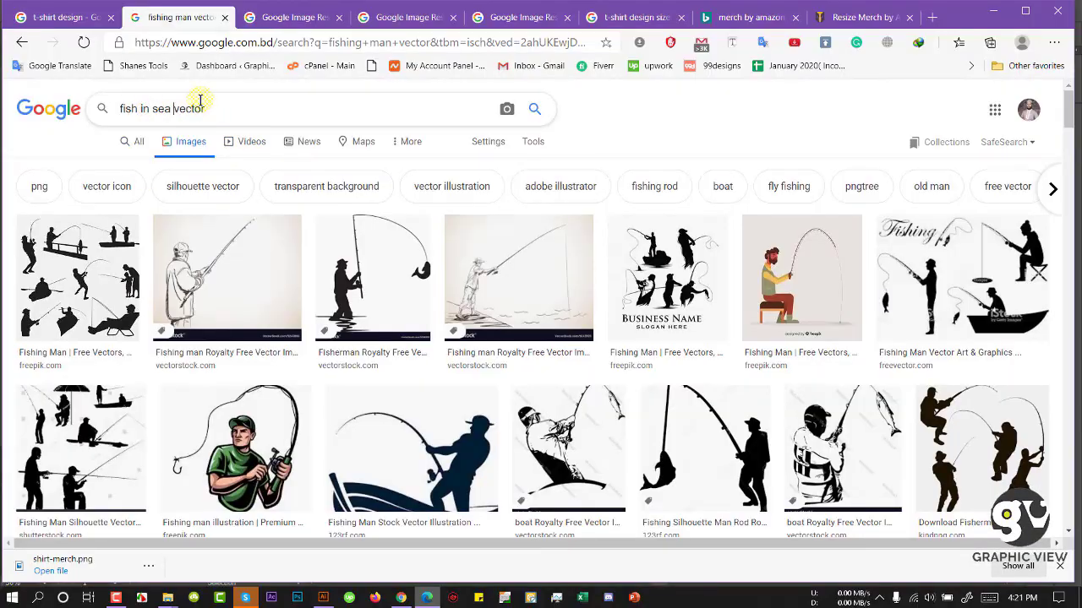
# Step: Search Google Images for "fish in sea vector", refine it to "fish in sea balck vector", and browse the results
pyautogui.press('Return')
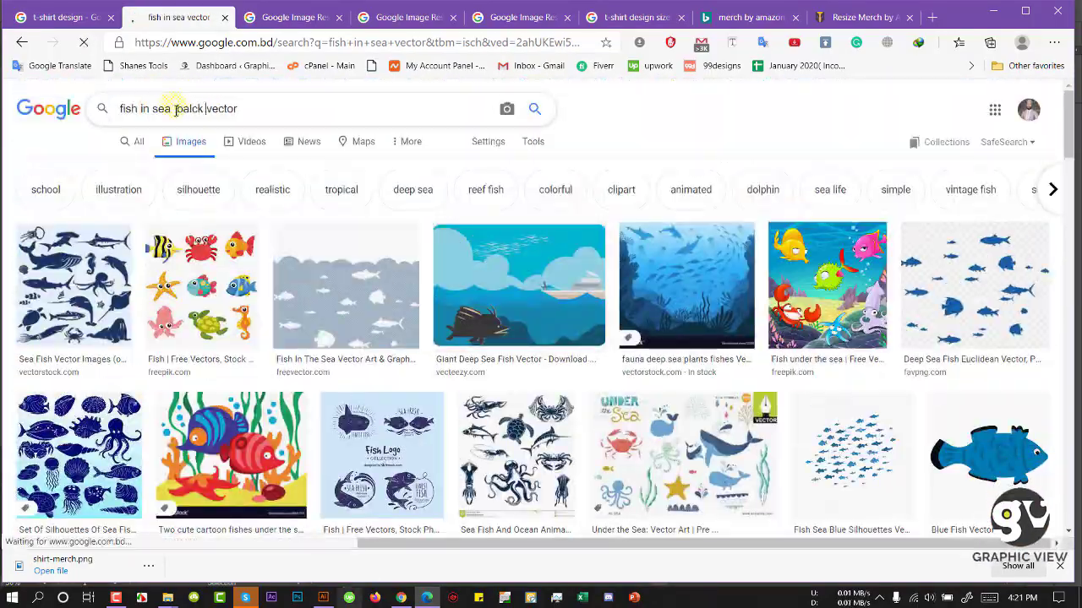
pyautogui.scroll(-6, 701, 240)
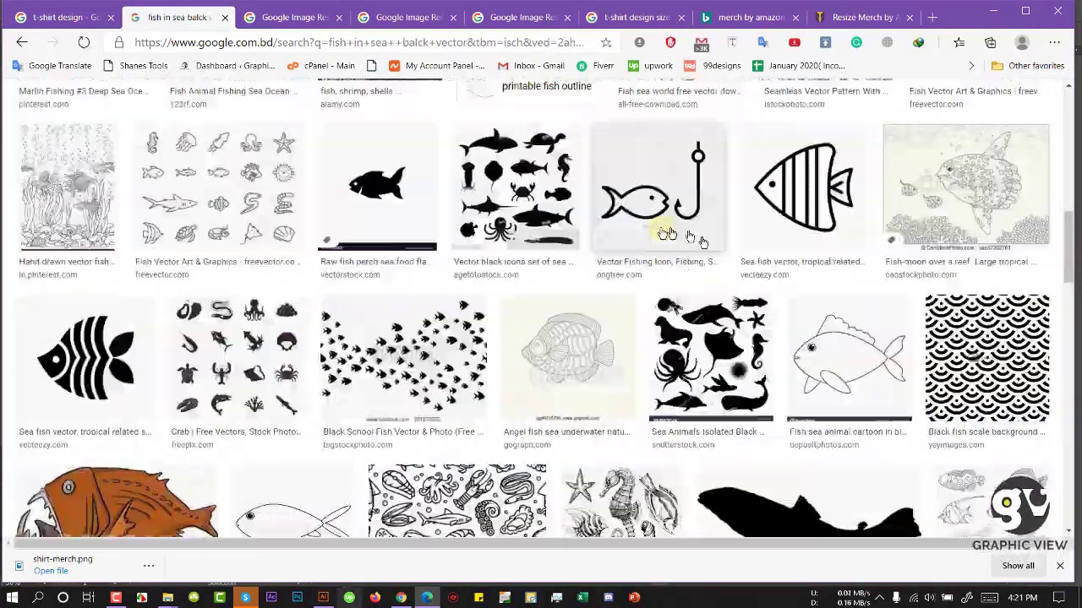
pyautogui.scroll(6, 139, 108)
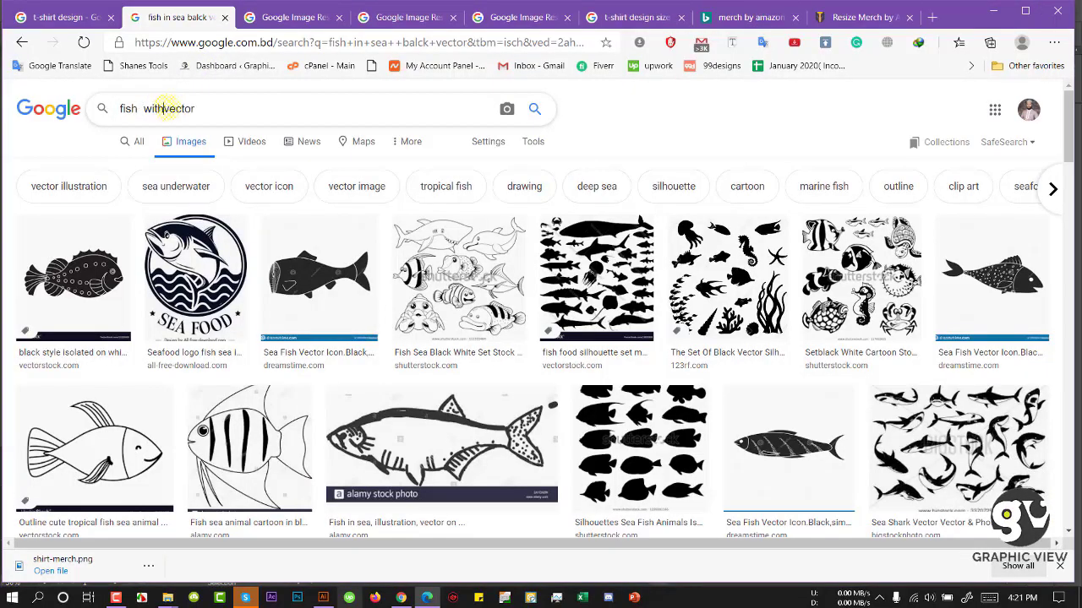
# Step: Search Google Images for "fish with water vector" and open the fish jumping out of the water result in a new tab
pyautogui.press('Return')
pyautogui.scroll(-10, 541, 279)
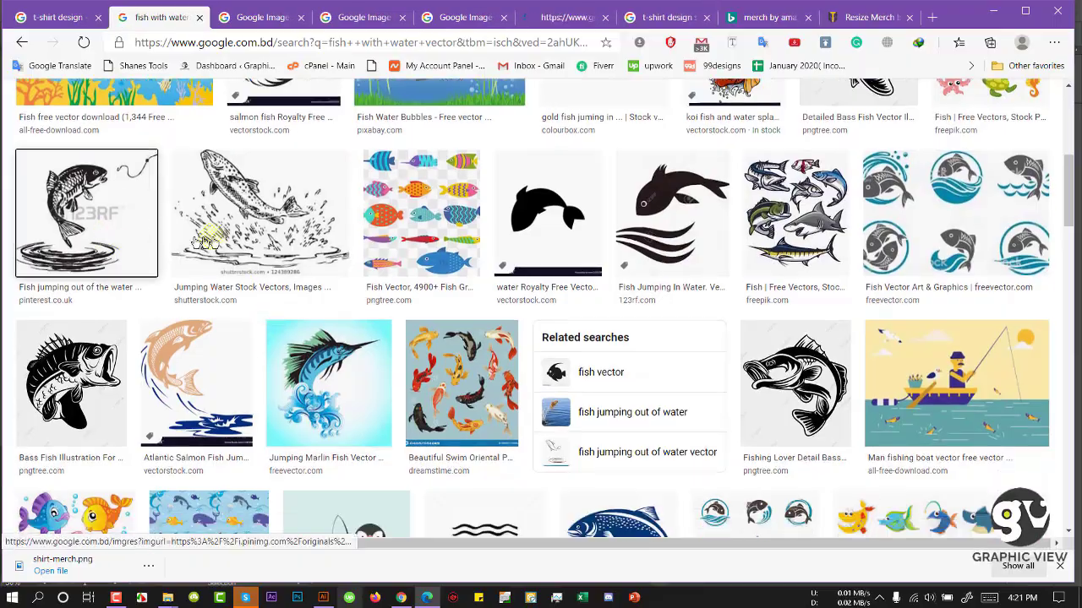
pyautogui.scroll(-10, 564, 244)
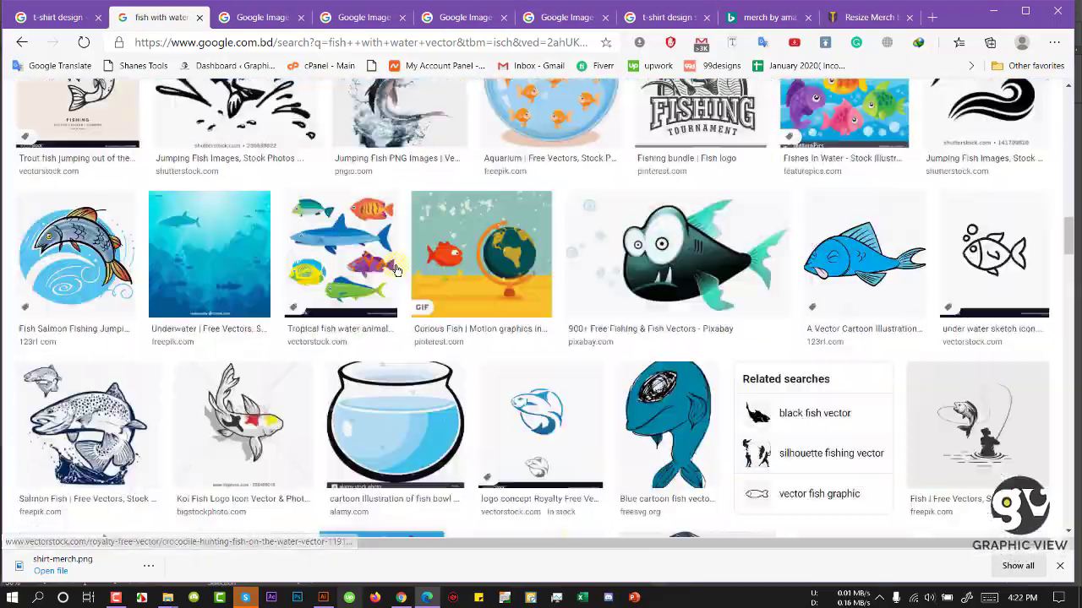
# Step: Save the Vexels fishing silhouette set image into a new folder on the desktop
pyautogui.hotkey('ctrl', 'Tab')
pyautogui.scroll(2, 551, 269)
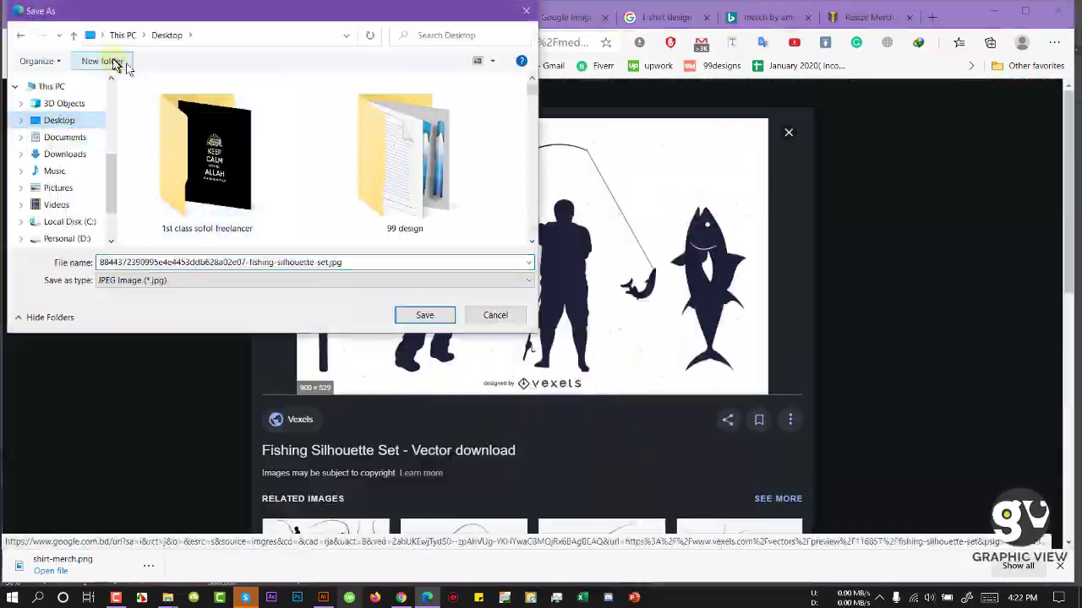
pyautogui.click(113, 63)
pyautogui.write('fi')
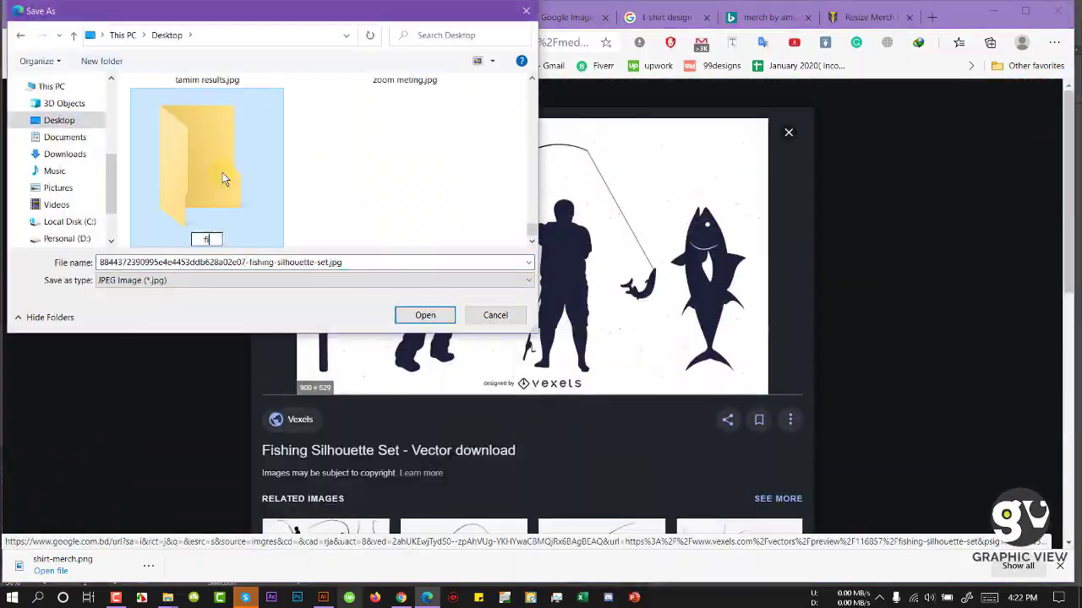
pyautogui.doubleClick(230, 227)
pyautogui.click(426, 316)
# Step: Examine the related man-fishing silhouettes in the silhouette set's tab
pyautogui.scroll(-7, 500, 319)
pyautogui.click(456, 379)
pyautogui.scroll(-4, 490, 330)
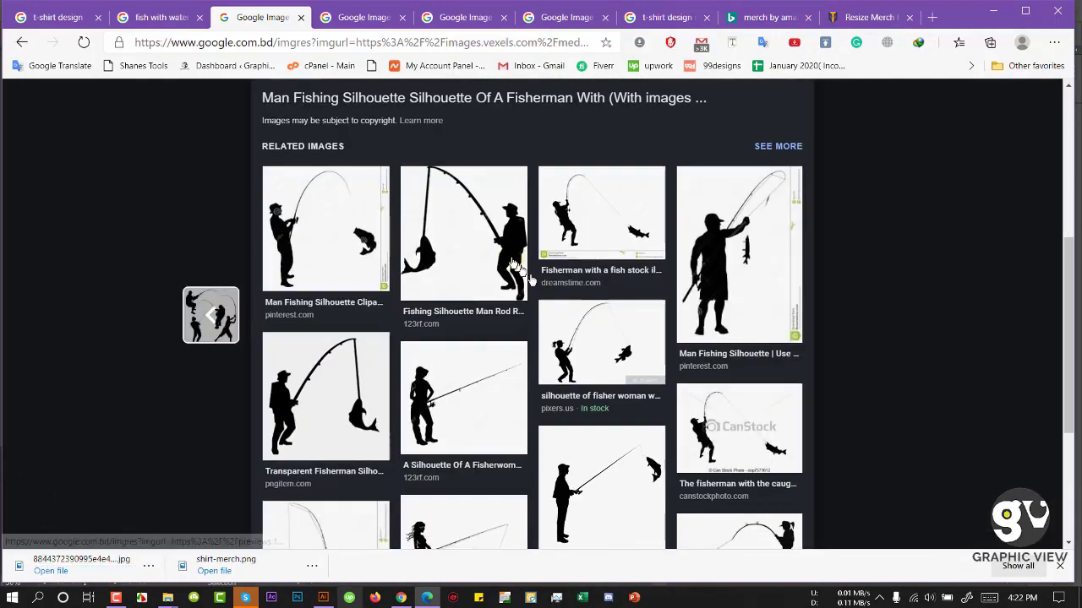
pyautogui.click(529, 273)
# Step: Save the FavPNG fishing rods clip art image and look through its related images
pyautogui.hotkey('ctrl', 'Tab')
pyautogui.rightClick(522, 212)
pyautogui.click(580, 374)
pyautogui.press('Return')
pyautogui.scroll(-5, 577, 381)
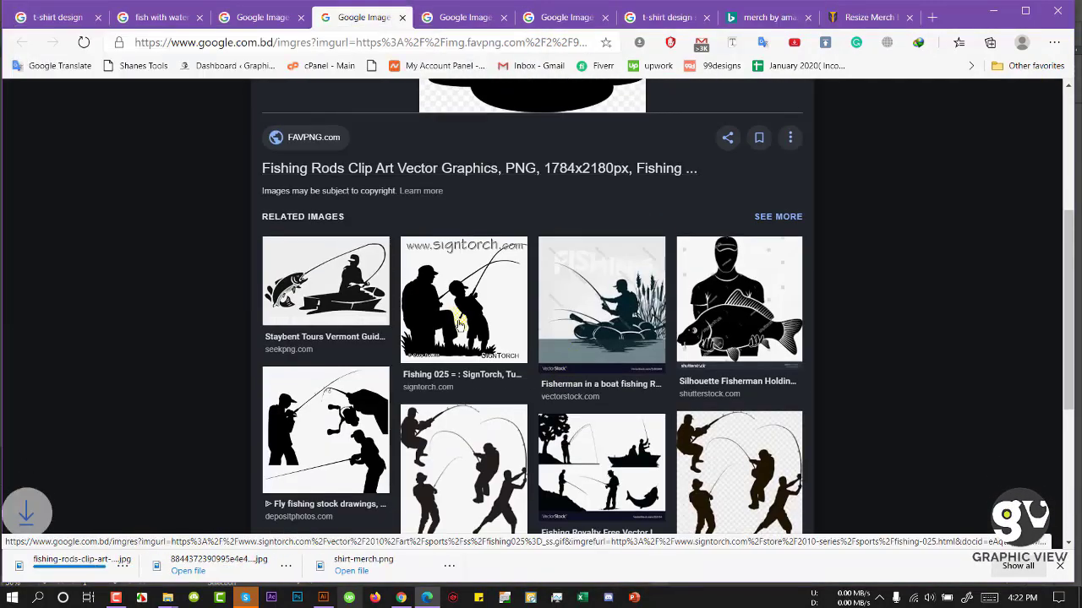
pyautogui.scroll(-3, 577, 377)
# Step: Open the related "Fish Jumping Out Water Vector Illustration" in the jumping fish tab and save its image
pyautogui.hotkey('ctrl', 'Tab')
pyautogui.hotkey('ctrl', 'Tab')
pyautogui.scroll(-2, 510, 197)
pyautogui.click(326, 363)
pyautogui.rightClick(543, 186)
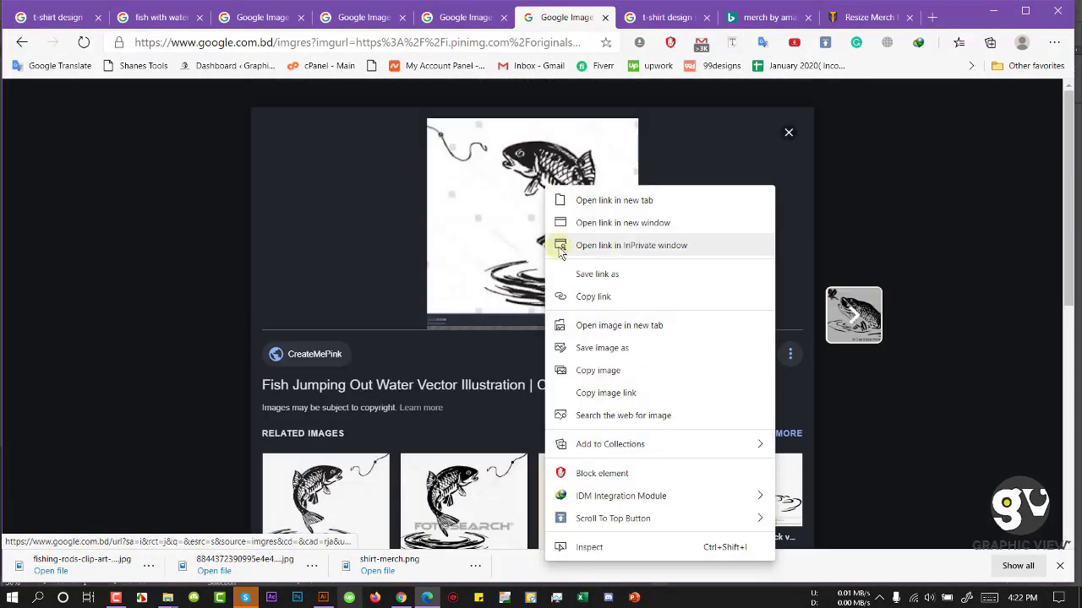
pyautogui.click(575, 347)
pyautogui.rightClick(529, 189)
pyautogui.click(607, 340)
pyautogui.press('Return')
pyautogui.scroll(-3, 591, 399)
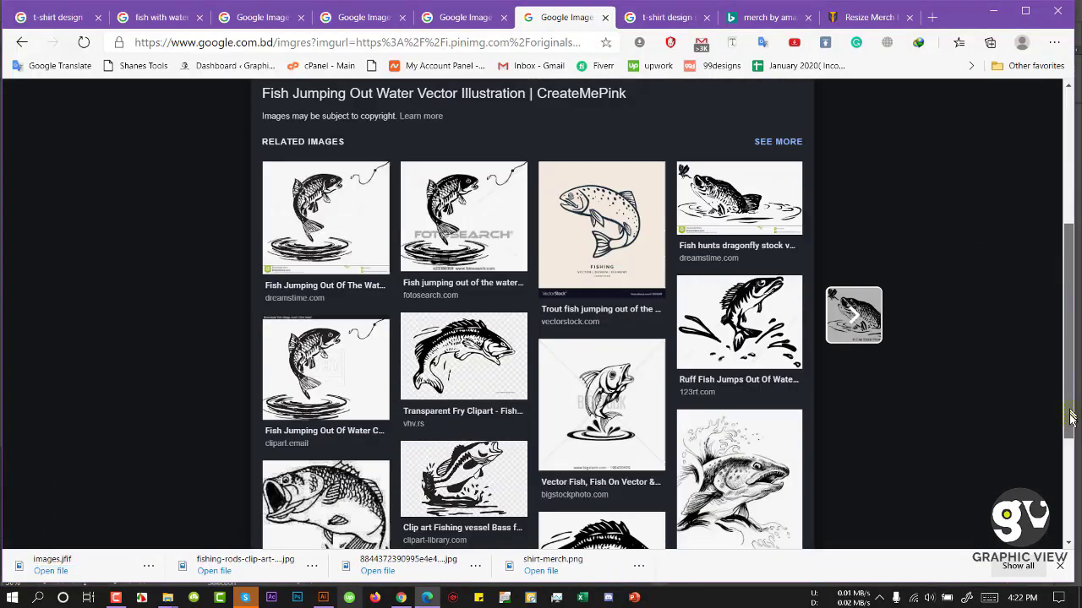
pyautogui.scroll(4, 591, 399)
# Step: Return to the search results tab, search Google Images for "sea with tree vector", and browse the results
pyautogui.click(161, 17)
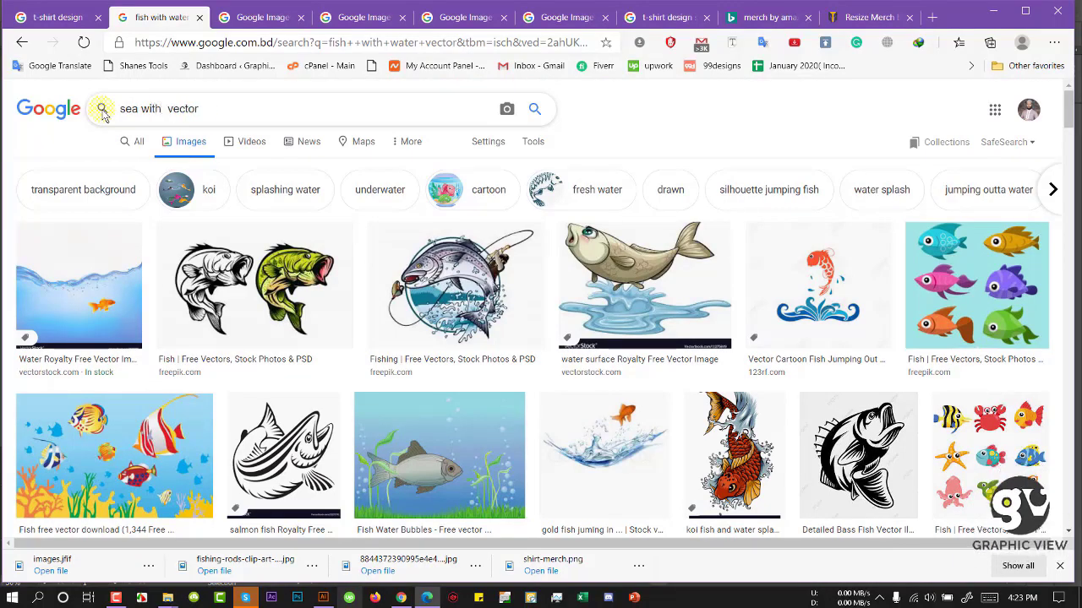
pyautogui.click(102, 111)
pyautogui.scroll(-6, 579, 445)
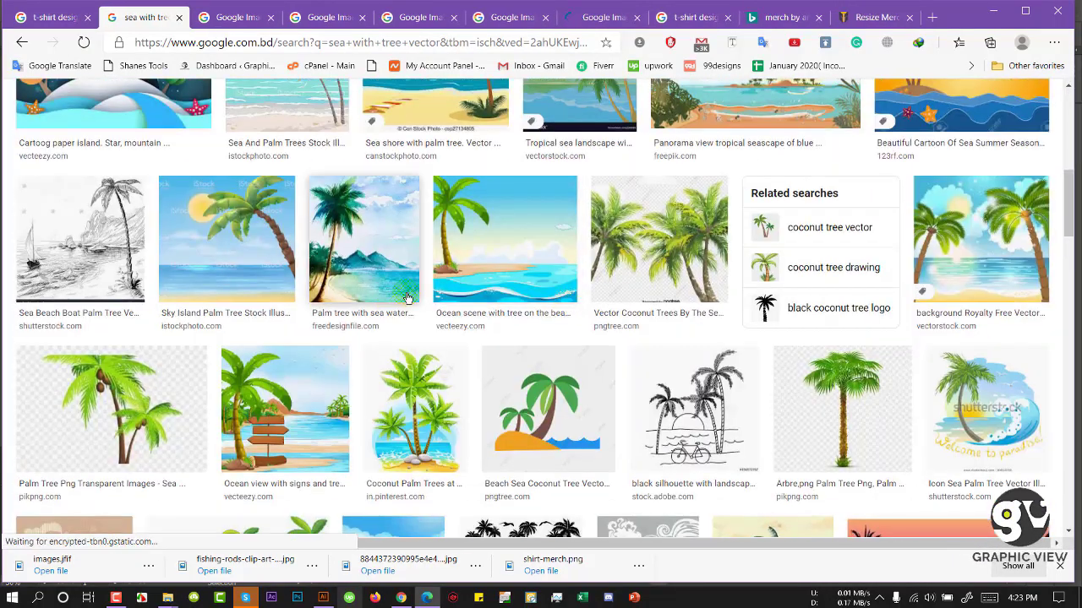
# Step: Open the beach coconut tree result in its own tab and save the "Sea Island Palm Trees Vector Illustration" image from its tab
pyautogui.middleClick(579, 445)
pyautogui.scroll(-2, 580, 445)
pyautogui.click(541, 17)
pyautogui.scroll(-4, 541, 211)
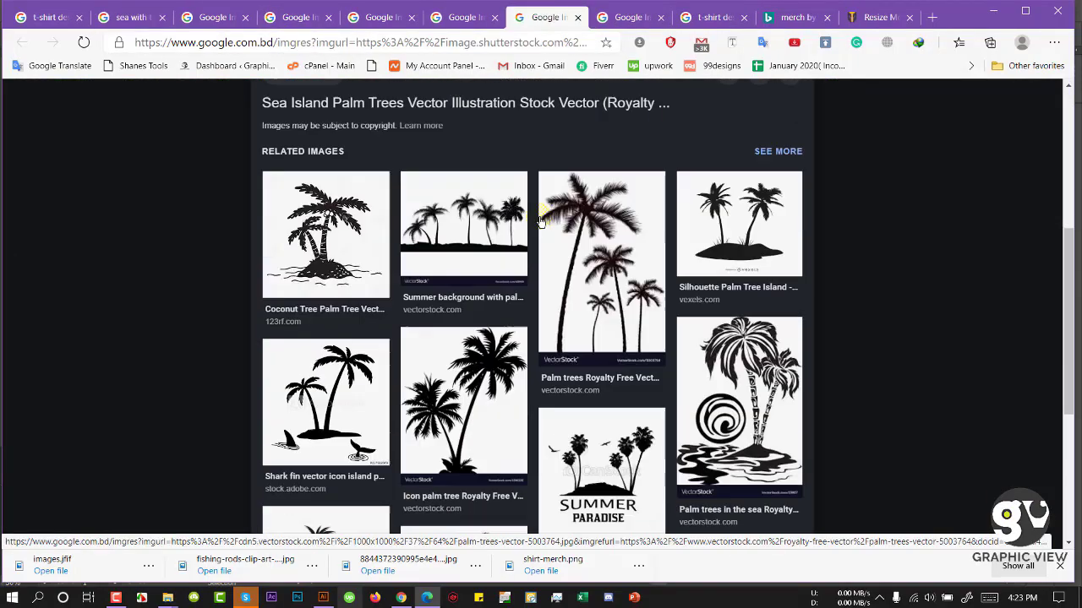
pyautogui.scroll(2, 541, 211)
pyautogui.rightClick(506, 151)
pyautogui.click(562, 312)
pyautogui.click(423, 314)
# Step: From the Pinterest tropical set's related images, open the black-on-white flamingo island silhouette in a new tab and save it
pyautogui.click(626, 17)
pyautogui.scroll(-3, 551, 229)
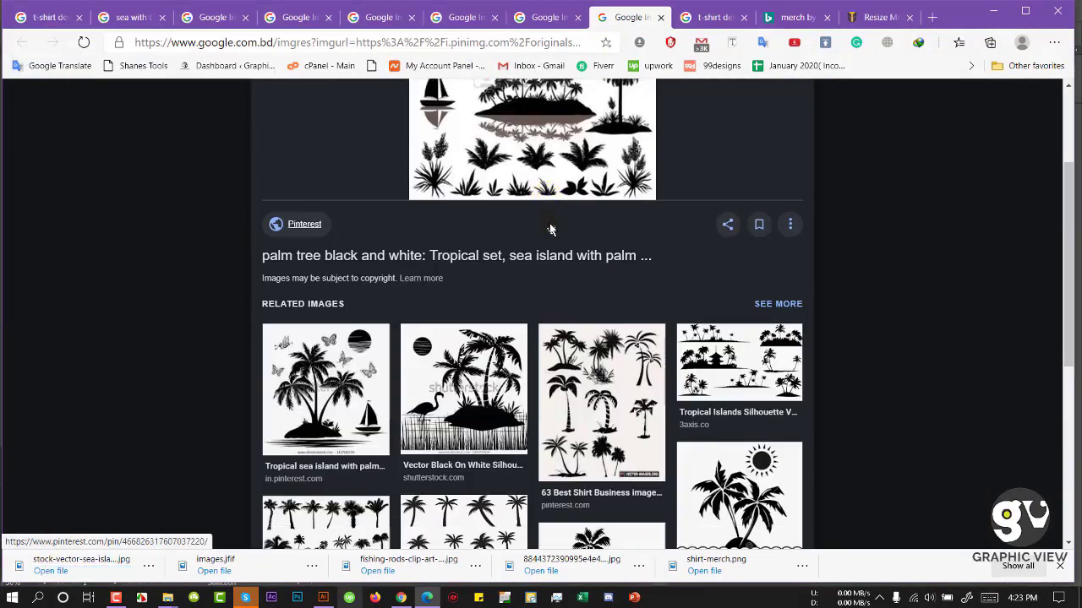
pyautogui.middleClick(472, 295)
pyautogui.click(473, 297)
pyautogui.rightClick(512, 191)
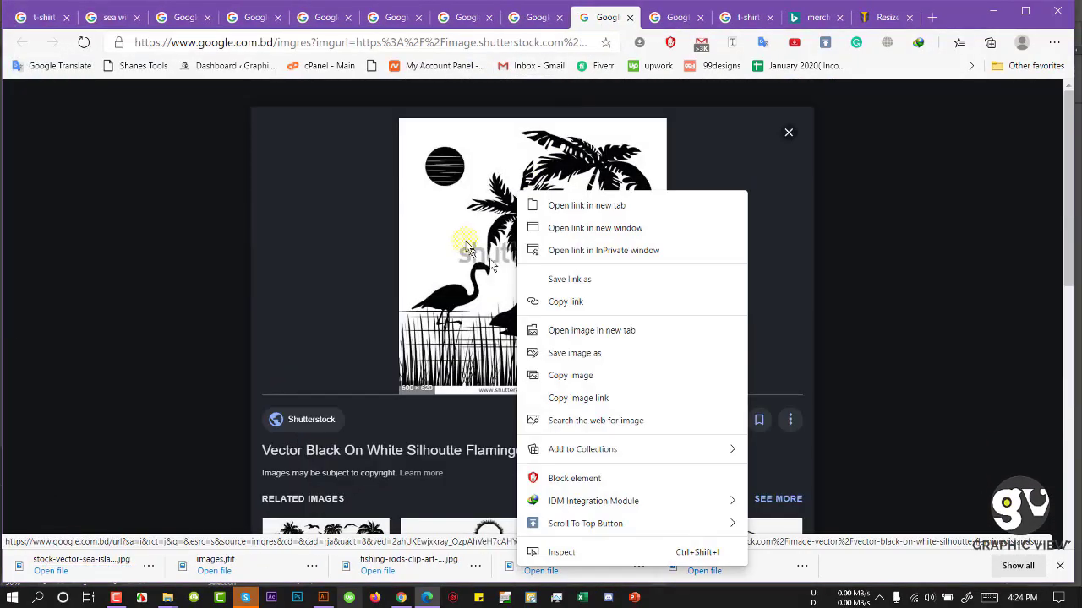
pyautogui.click(558, 352)
pyautogui.click(423, 315)
# Step: Save the Vexels palm trees island silhouette, look through its related images and close its tab
pyautogui.click(676, 17)
pyautogui.rightClick(512, 191)
pyautogui.click(557, 353)
pyautogui.click(424, 314)
pyautogui.scroll(-6, 536, 326)
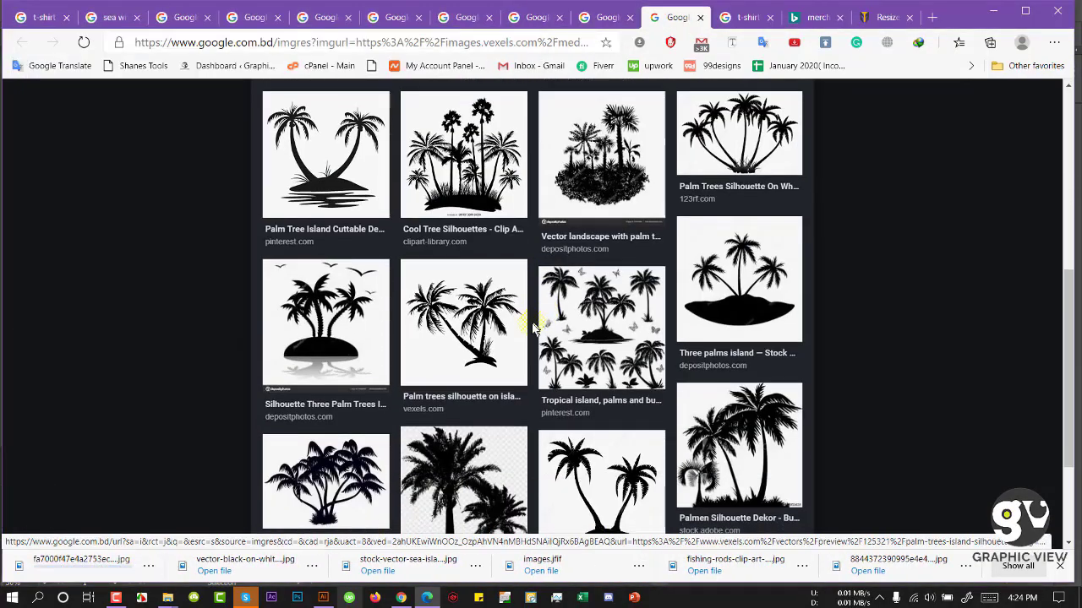
pyautogui.click(748, 307)
pyautogui.scroll(-10, 541, 254)
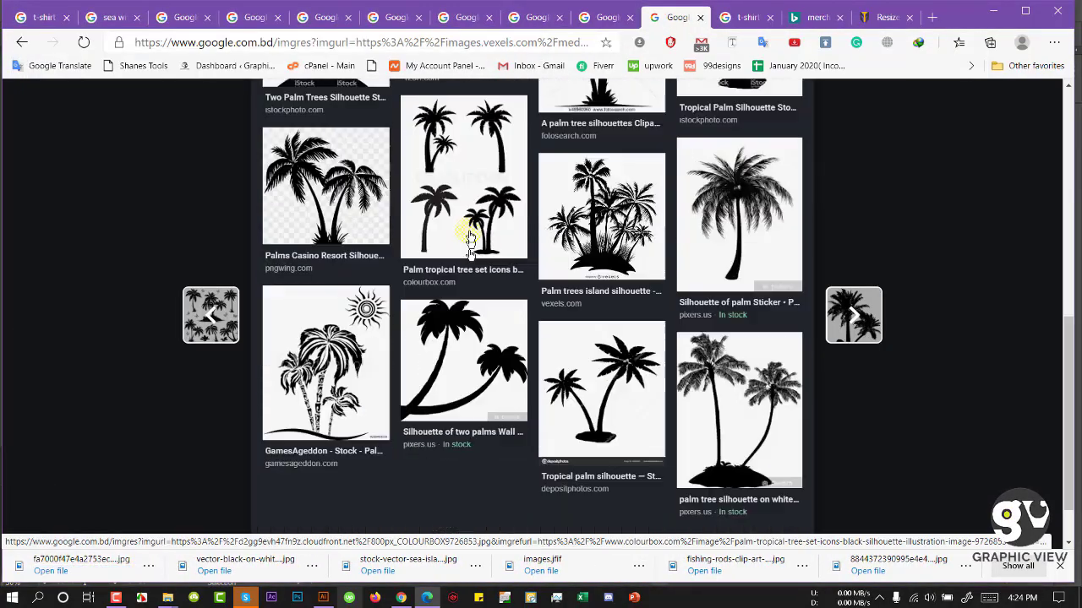
pyautogui.hotkey('ctrl', 'w')
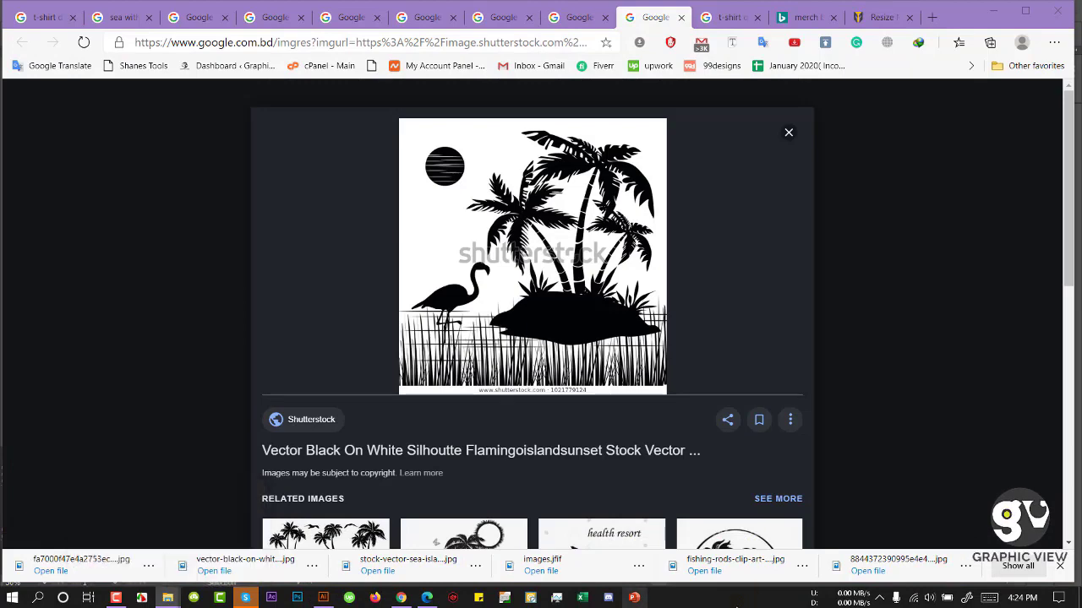
# Step: Switch to File Explorer, open the Desktop's fishing folder and place its saved images into the Illustrator document
pyautogui.press('super+e')
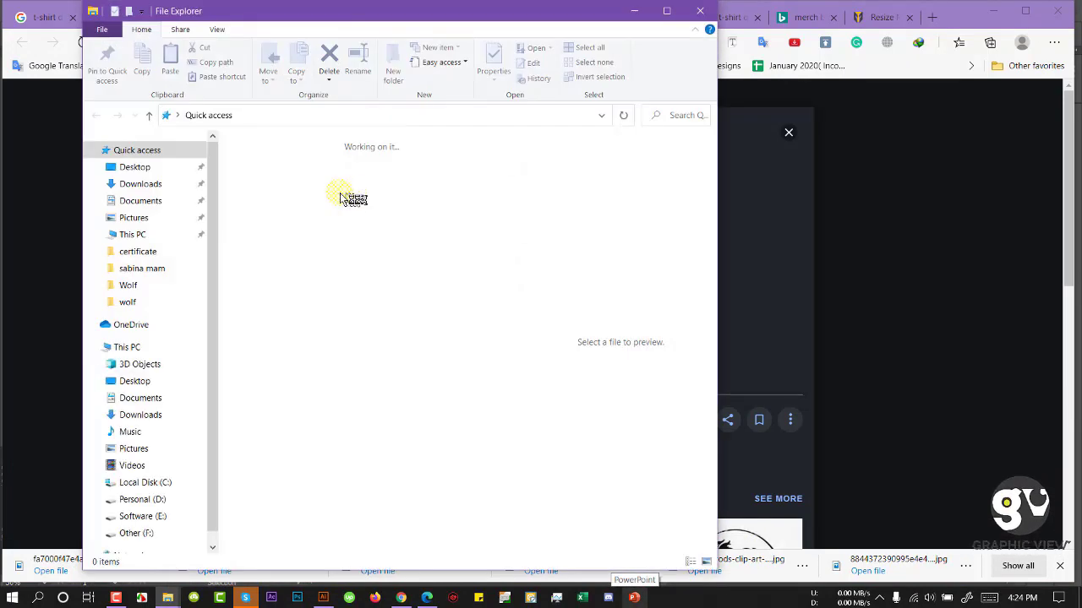
pyautogui.click(131, 168)
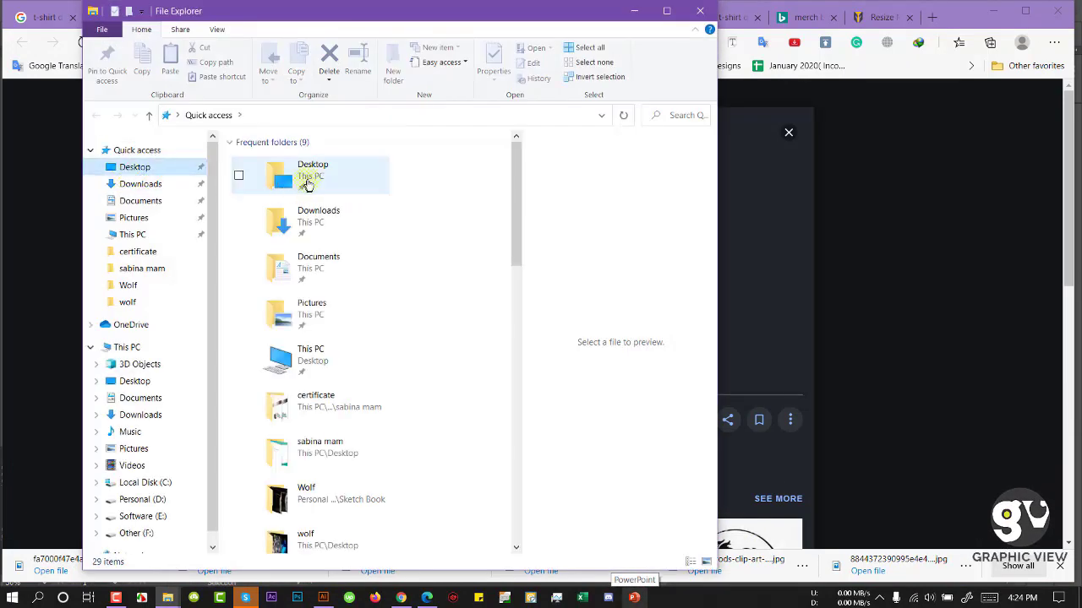
pyautogui.doubleClick(313, 179)
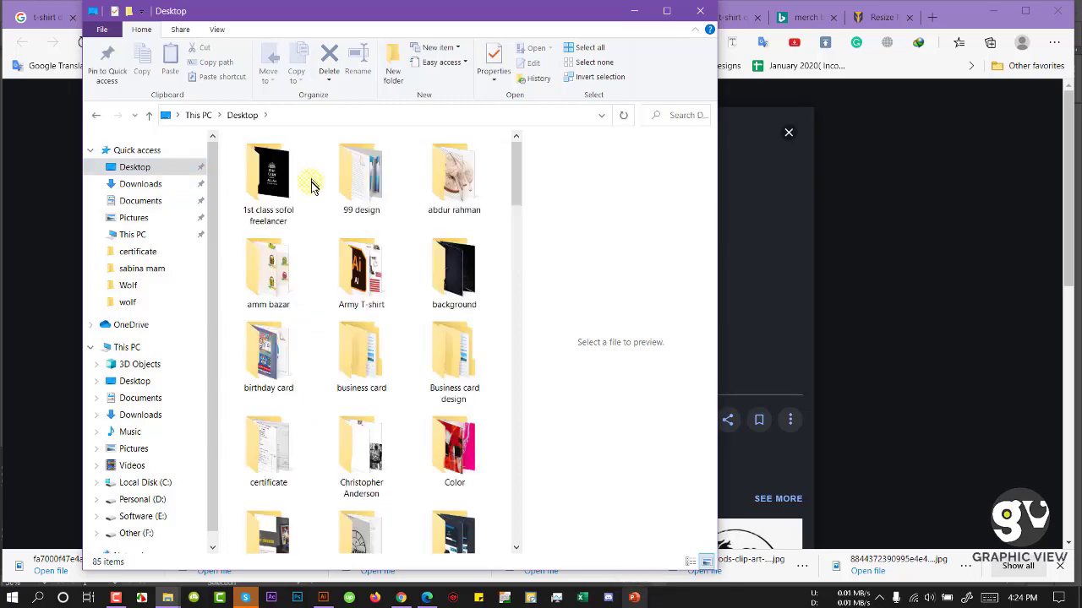
pyautogui.scroll(-5, 311, 186)
pyautogui.click(359, 176)
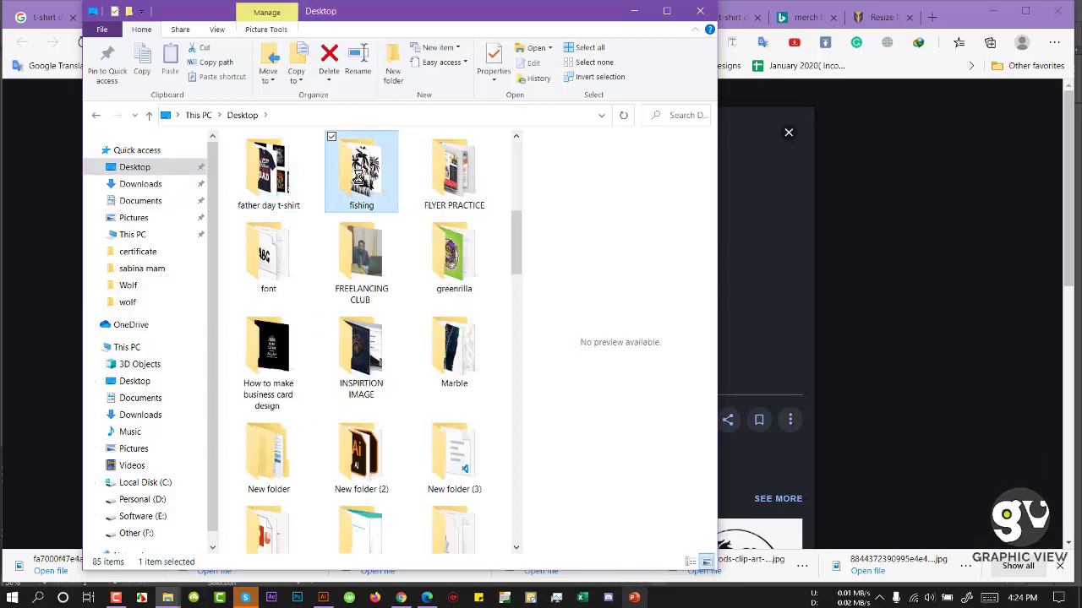
pyautogui.doubleClick(359, 176)
pyautogui.moveTo(278, 378); pyautogui.dragTo(630, 273)
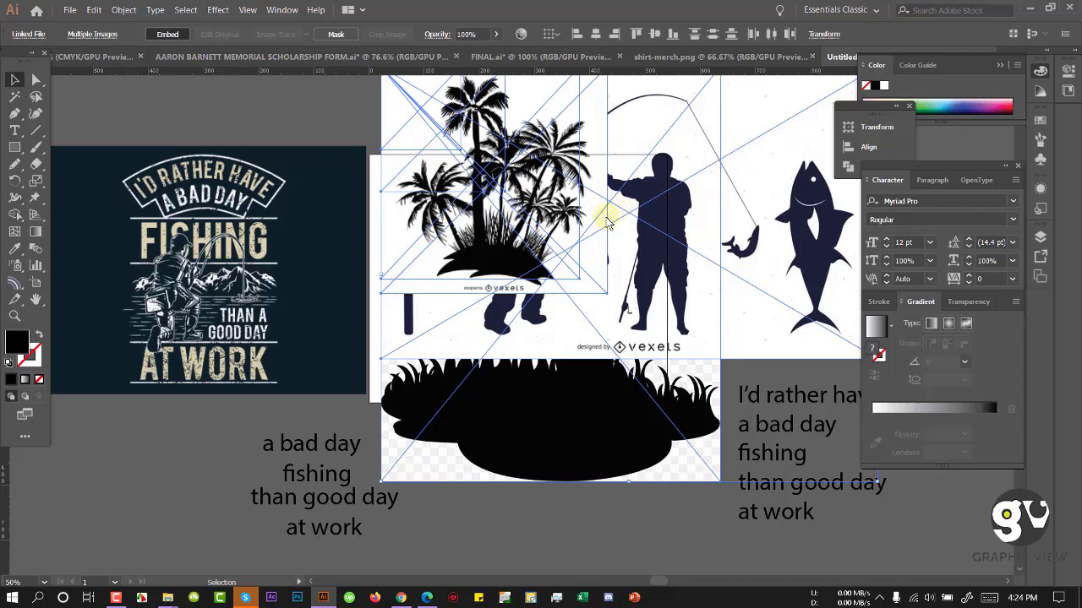
# Step: Move the placed images clear of the artboard to its right, and shift the fishing rods clip art below the others
pyautogui.moveTo(404, 280); pyautogui.dragTo(635, 194)
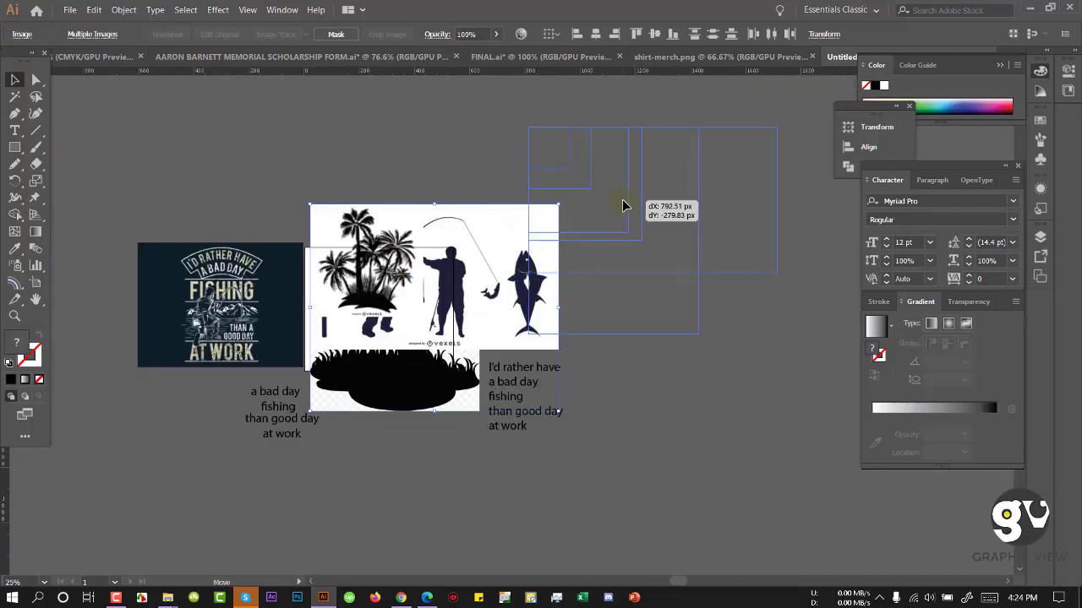
pyautogui.click(662, 390)
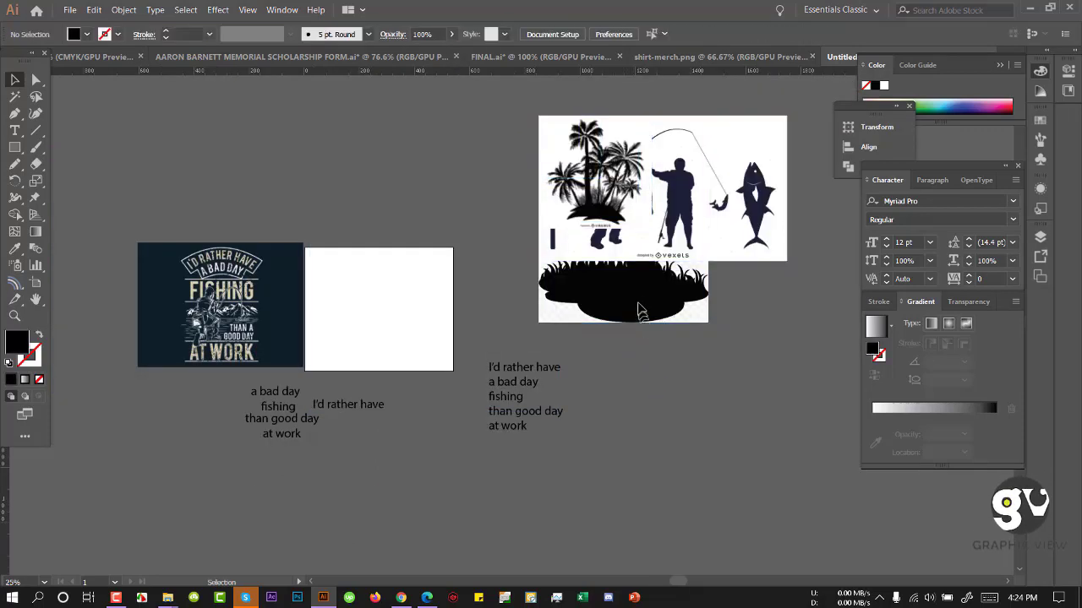
pyautogui.moveTo(704, 440); pyautogui.dragTo(726, 482)
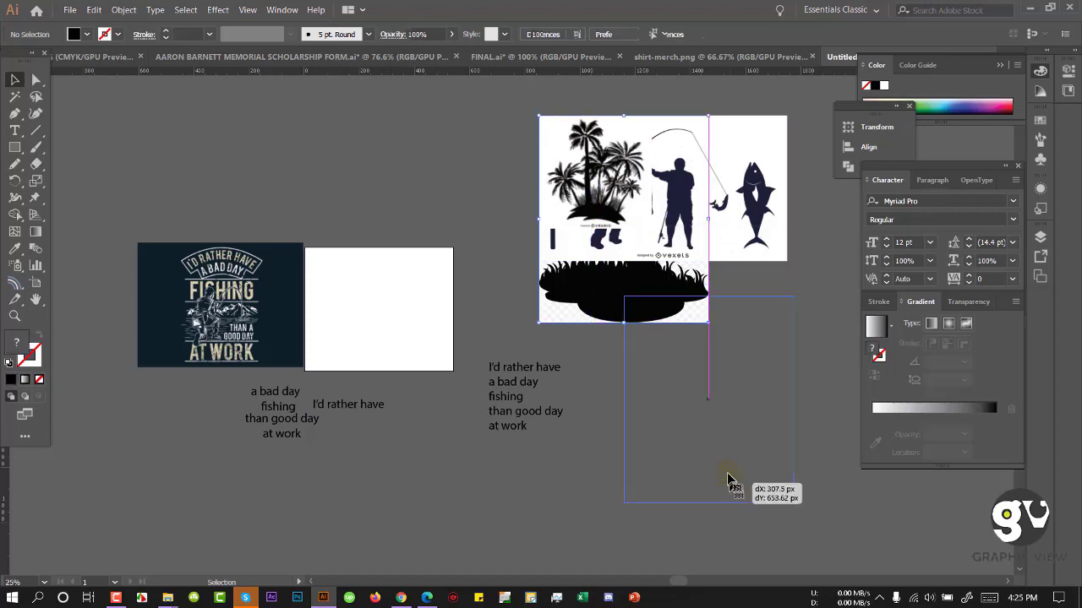
pyautogui.scroll(-1, 717, 390)
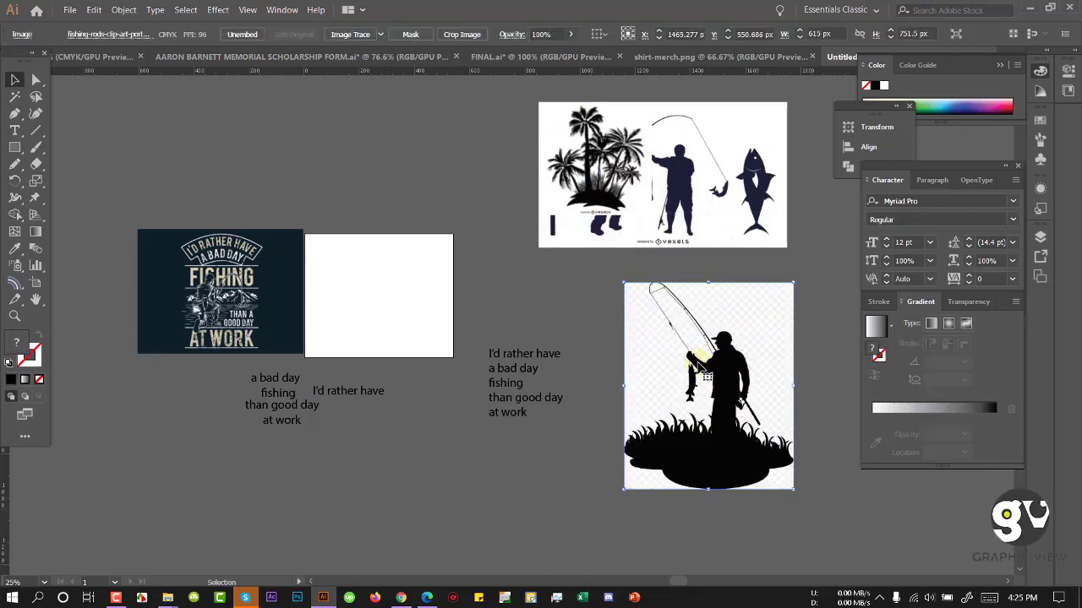
# Step: Spread out the fishing silhouettes set, the palm tree images and the jumping fish image so they no longer overlap
pyautogui.moveTo(704, 224); pyautogui.dragTo(188, 188)
pyautogui.scroll(2, 188, 187)
pyautogui.moveTo(583, 190); pyautogui.dragTo(729, 193)
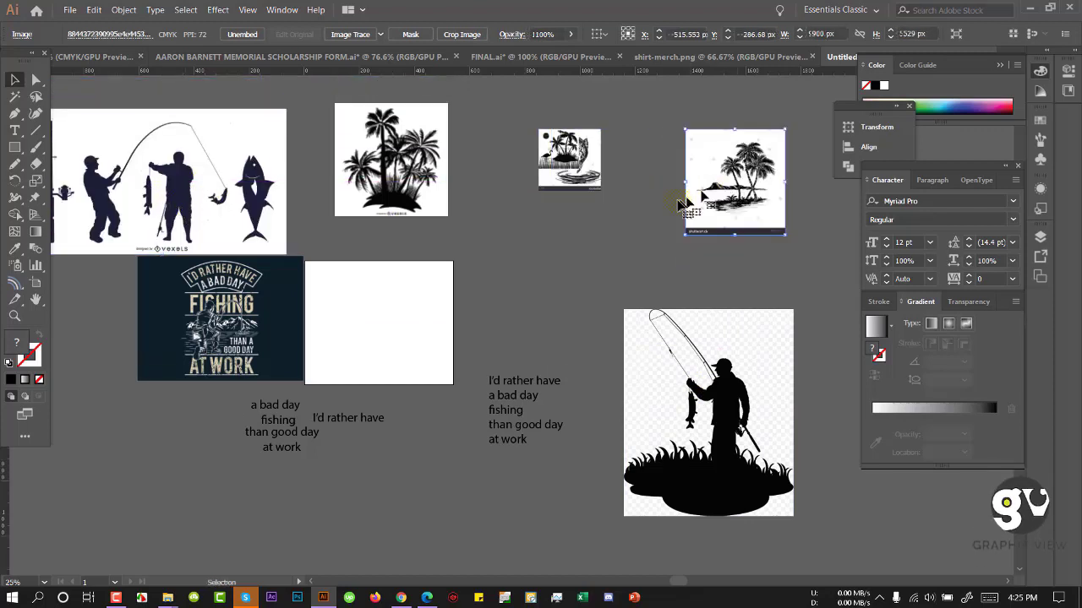
pyautogui.moveTo(597, 182); pyautogui.dragTo(561, 268)
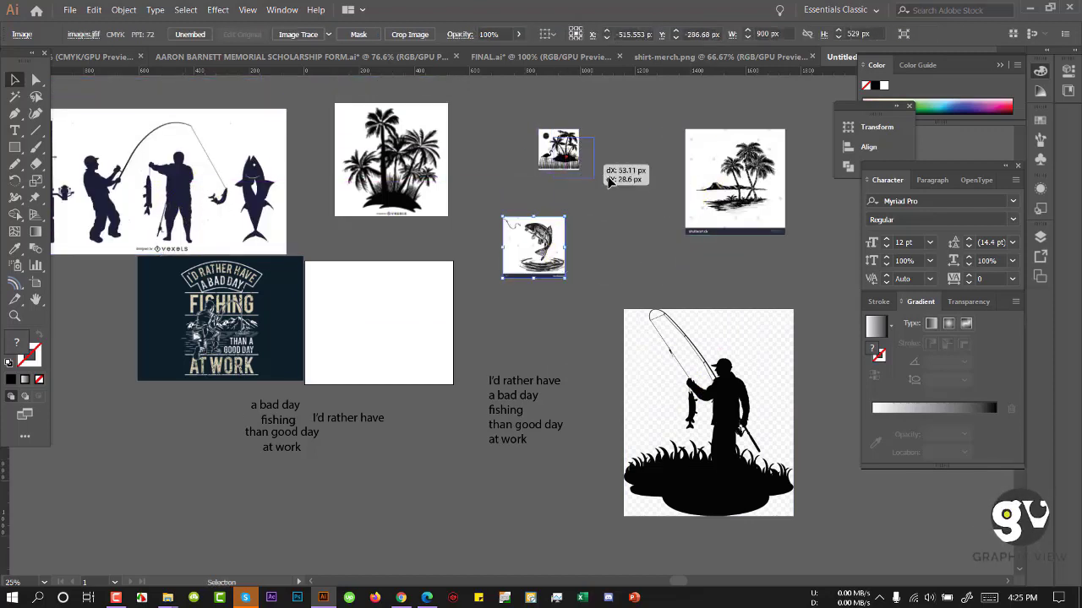
# Step: Enlarge the flamingo island image to about 565 × 584 px and move the jumping fish image down clear of it
pyautogui.moveTo(608, 182)
pyautogui.mouseDown()
pyautogui.moveTo(615, 194)
pyautogui.moveTo(620, 183)
pyautogui.mouseUp()
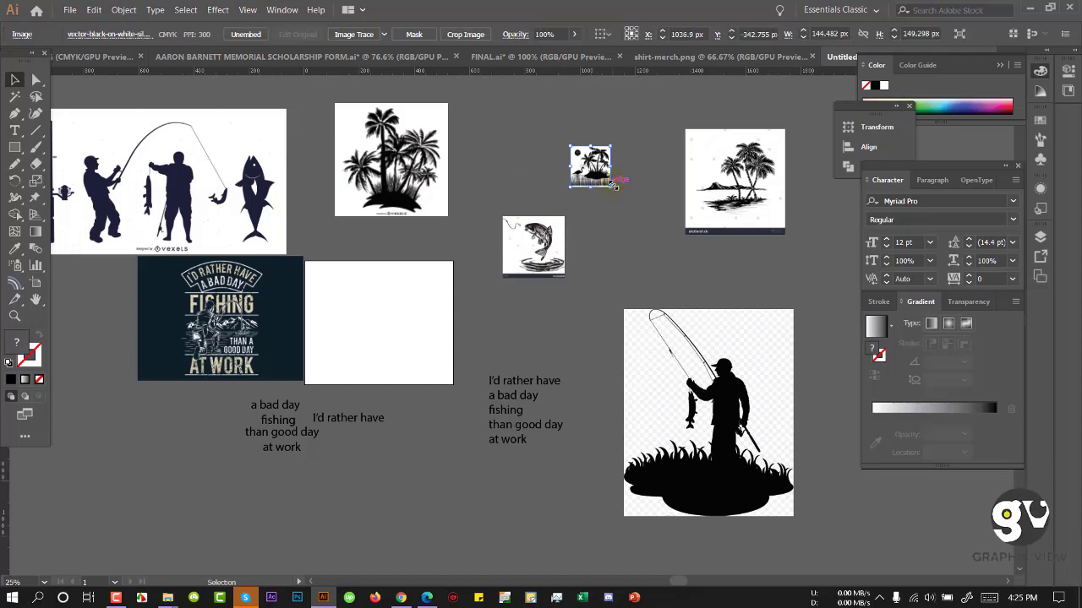
pyautogui.moveTo(668, 279); pyautogui.dragTo(670, 281)
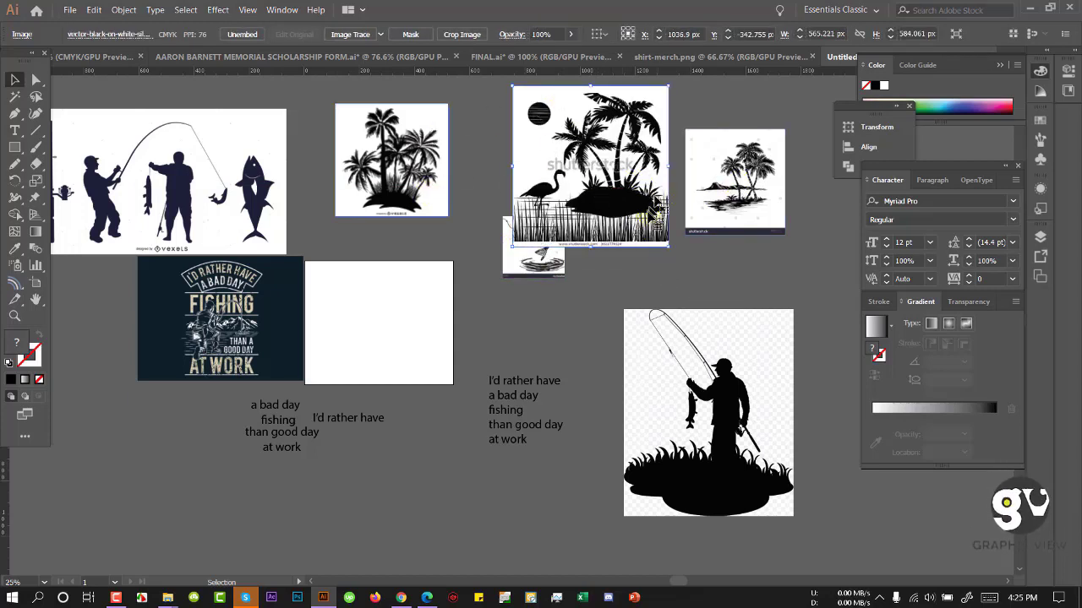
pyautogui.moveTo(497, 354); pyautogui.dragTo(497, 353)
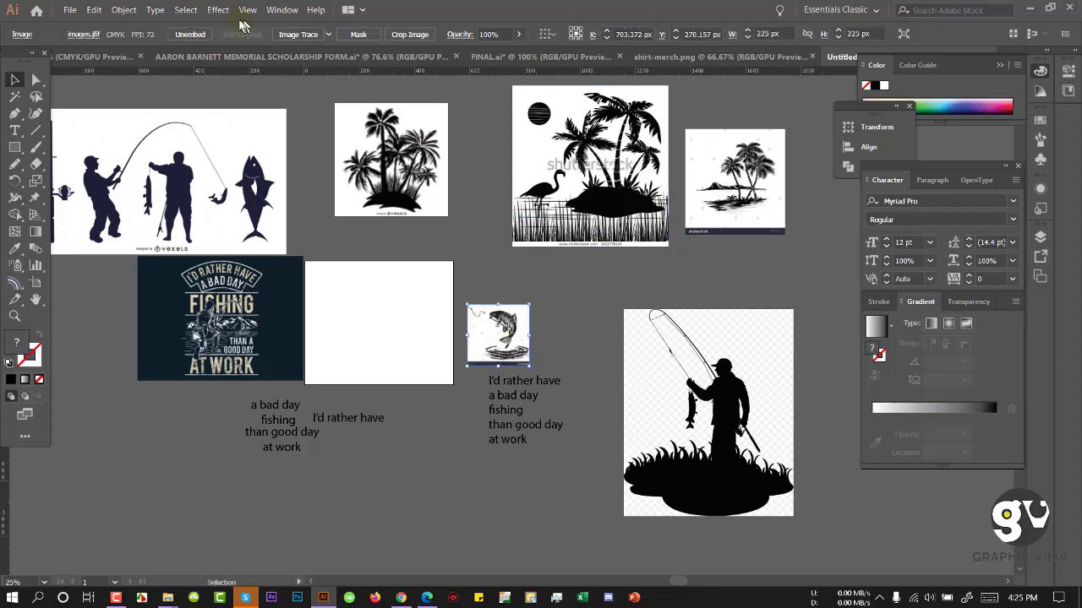
# Step: Display the full Image Trace settings and move them clear of the jumping fish image
pyautogui.click(282, 10)
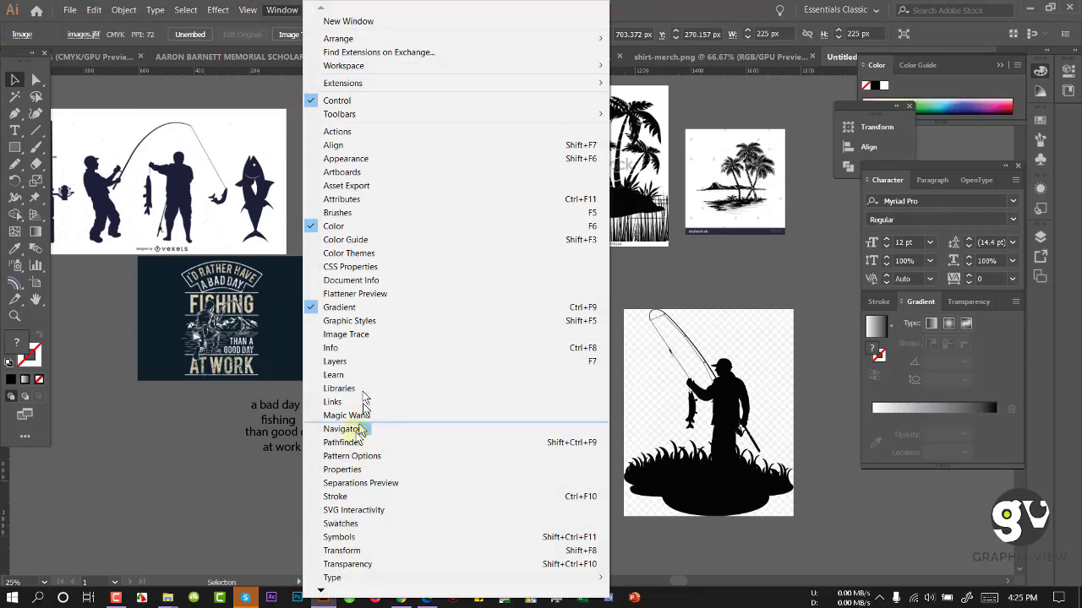
pyautogui.click(353, 335)
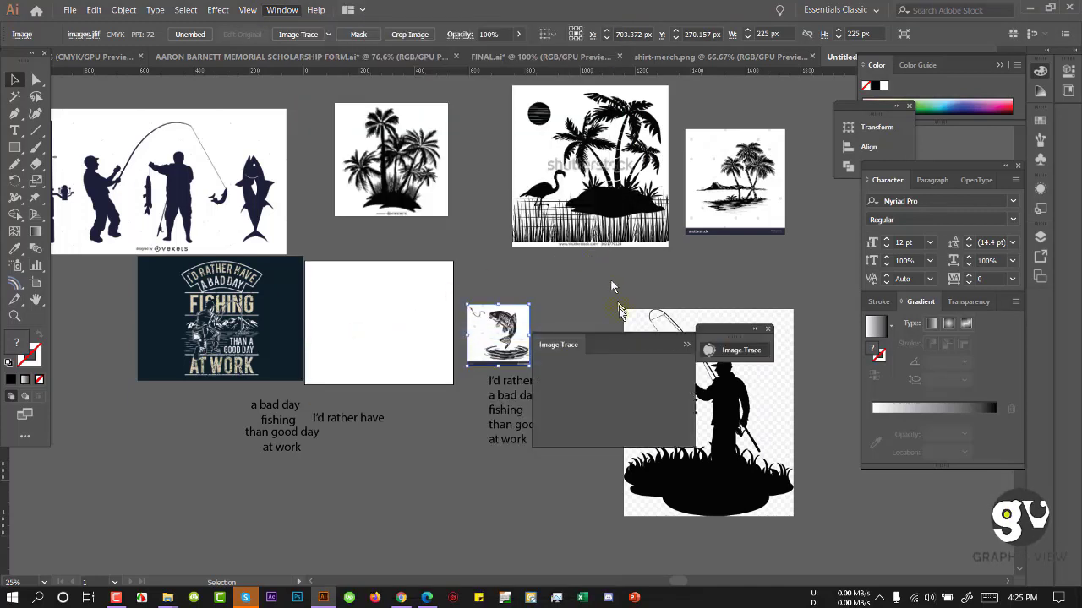
pyautogui.click(686, 345)
pyautogui.moveTo(610, 342); pyautogui.dragTo(723, 269)
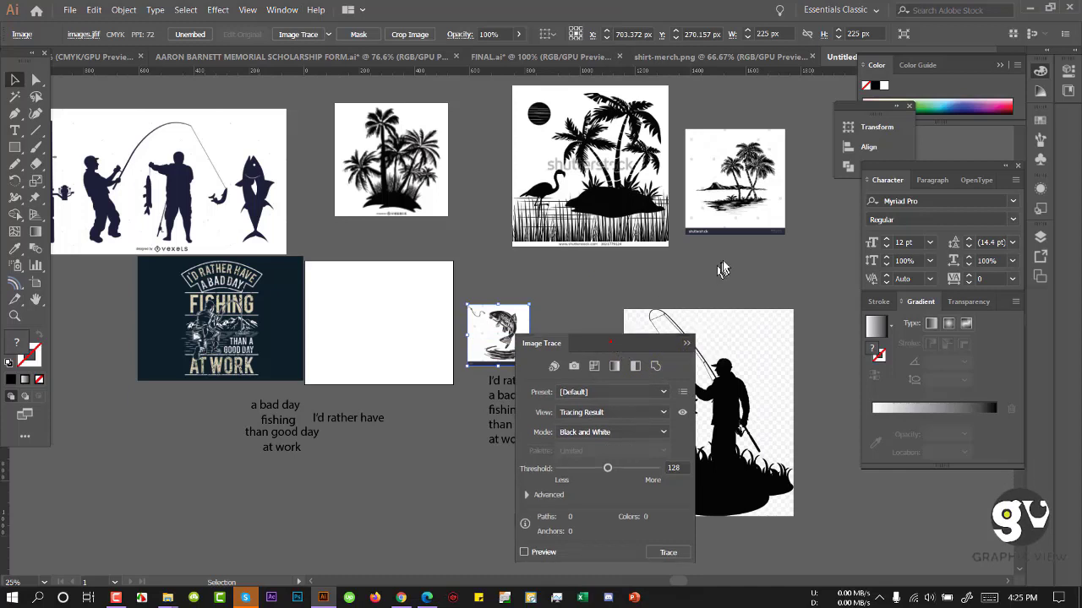
pyautogui.moveTo(599, 343); pyautogui.dragTo(681, 299)
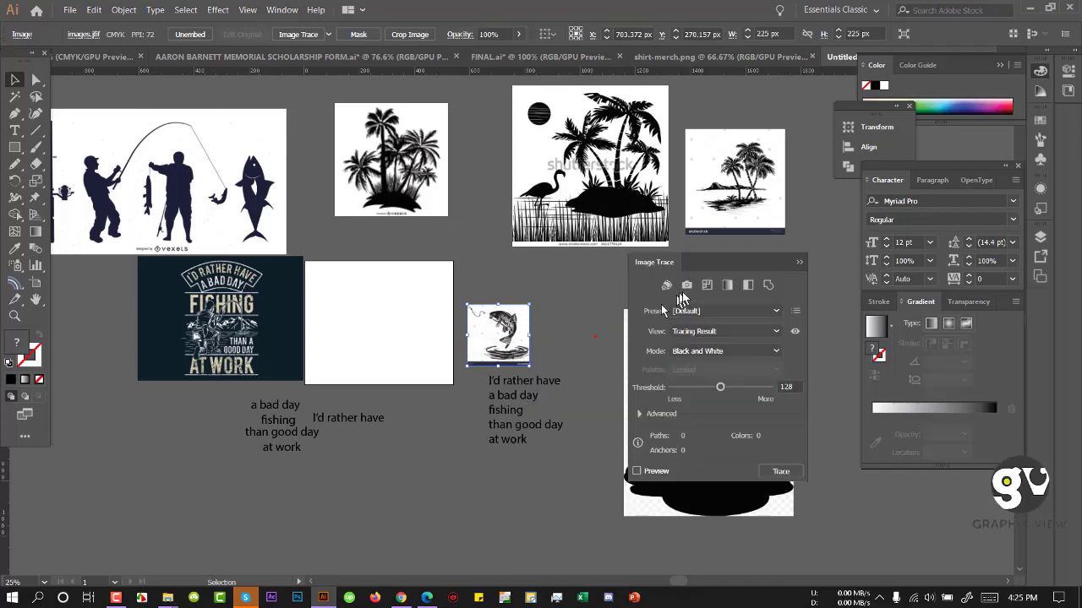
# Step: Trace the flamingo island image in black and white with Paths 52%, Noise 27 px and Ignore White
pyautogui.click(573, 177)
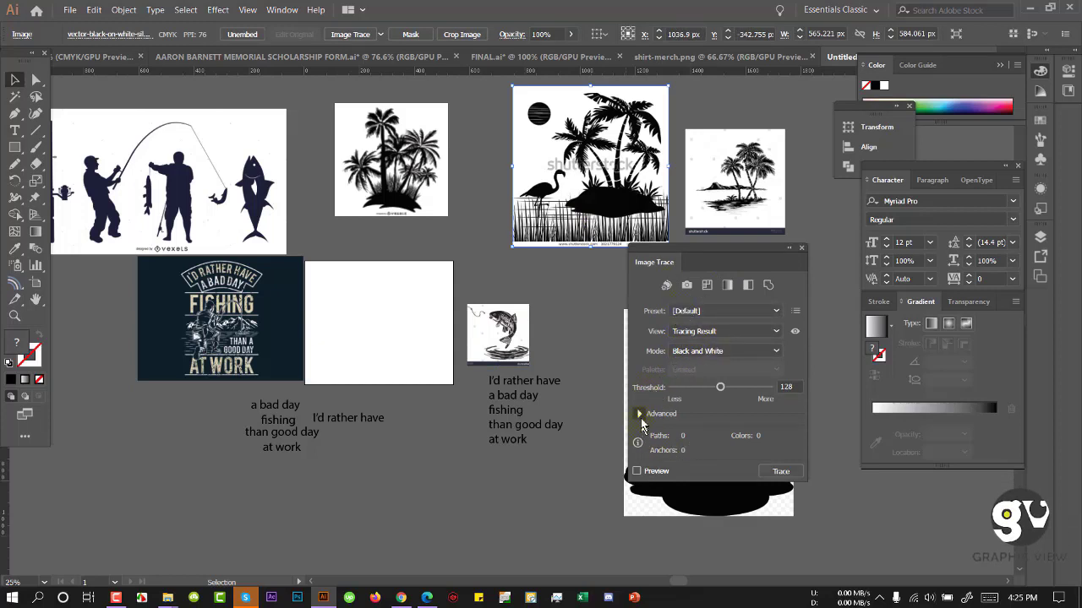
pyautogui.click(640, 415)
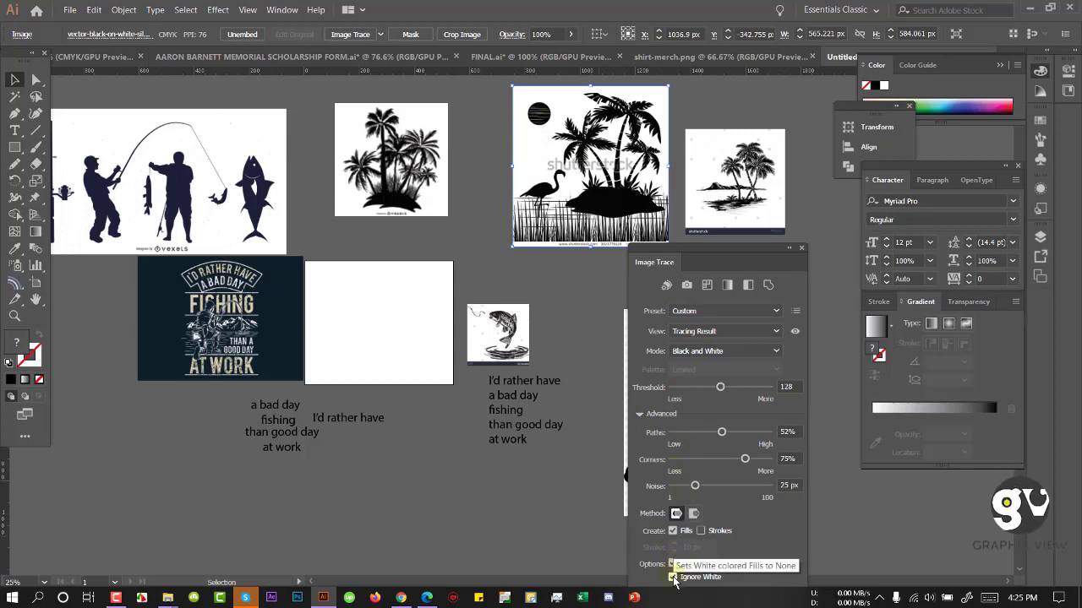
pyautogui.click(719, 486)
pyautogui.moveTo(687, 252); pyautogui.dragTo(703, 140)
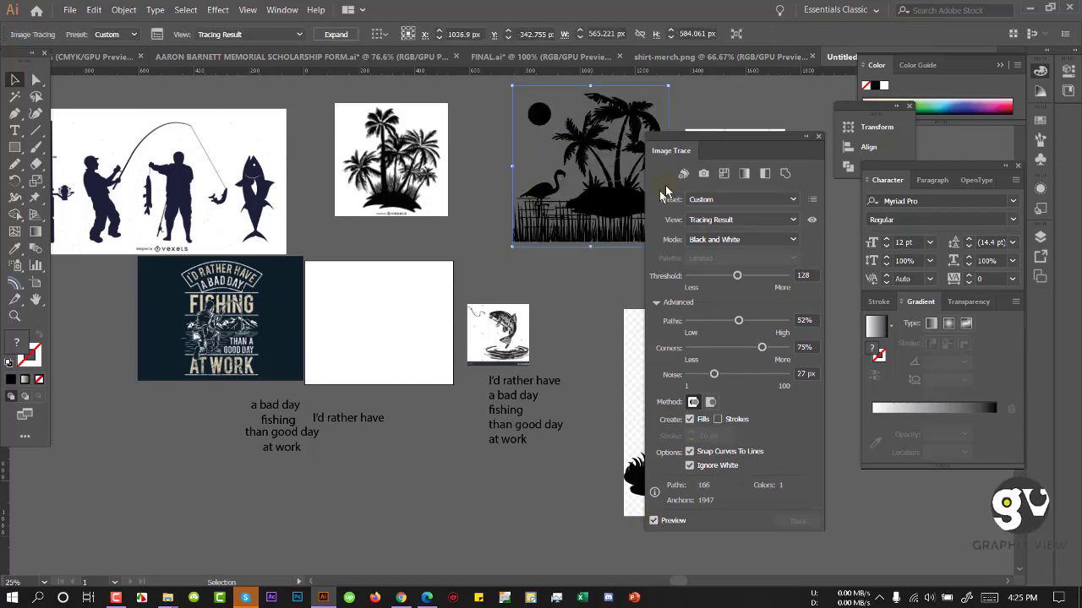
pyautogui.moveTo(704, 144); pyautogui.dragTo(740, 150)
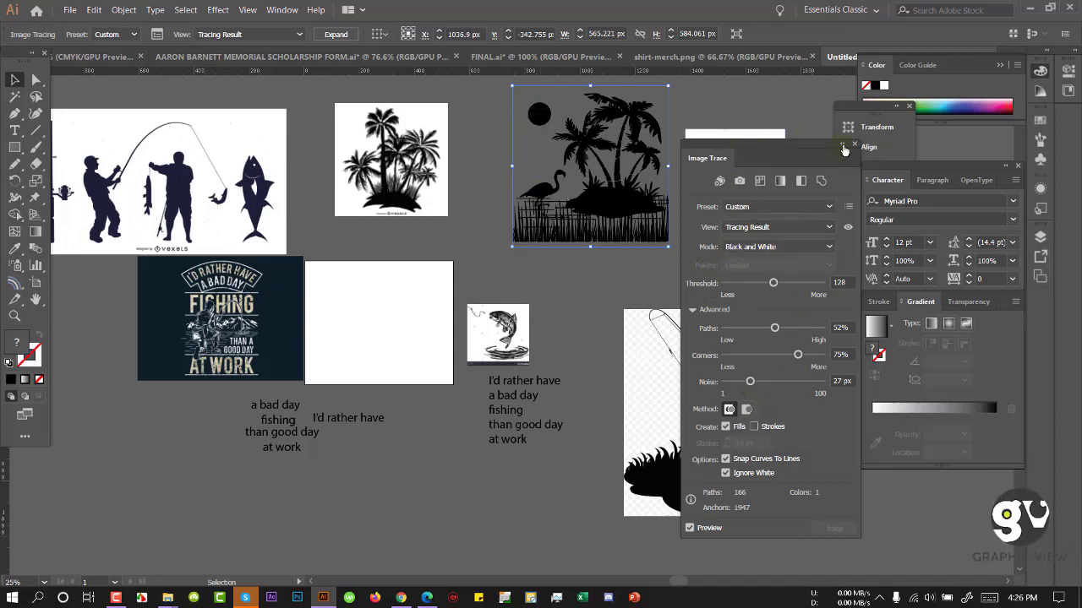
# Step: Expand the flamingo island tracing into paths and move the small sea island palm image down, clear of the collapsed Image Trace panel
pyautogui.click(843, 148)
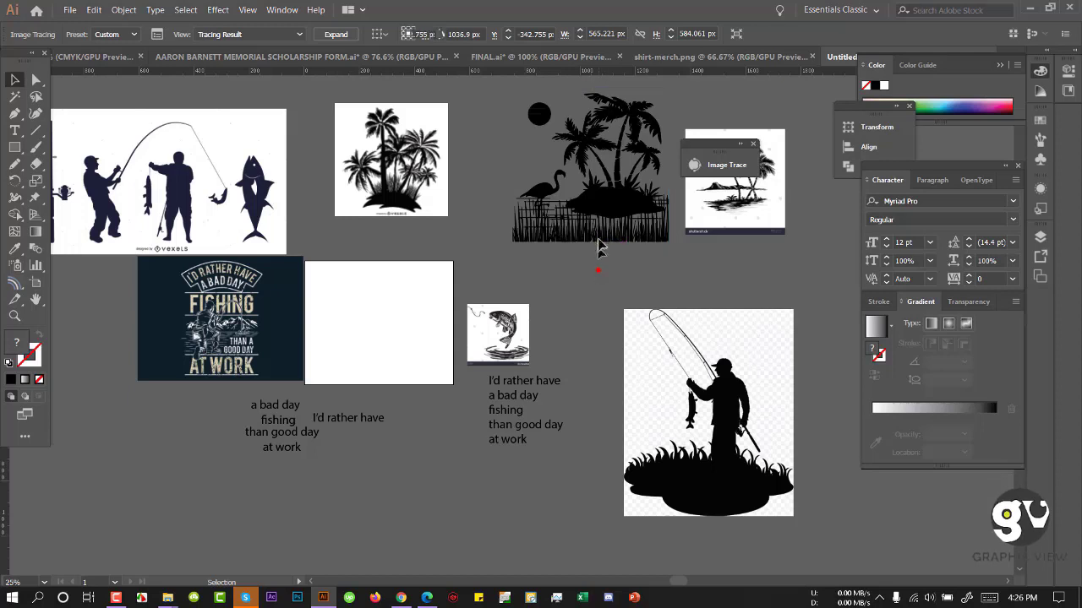
pyautogui.click(598, 245)
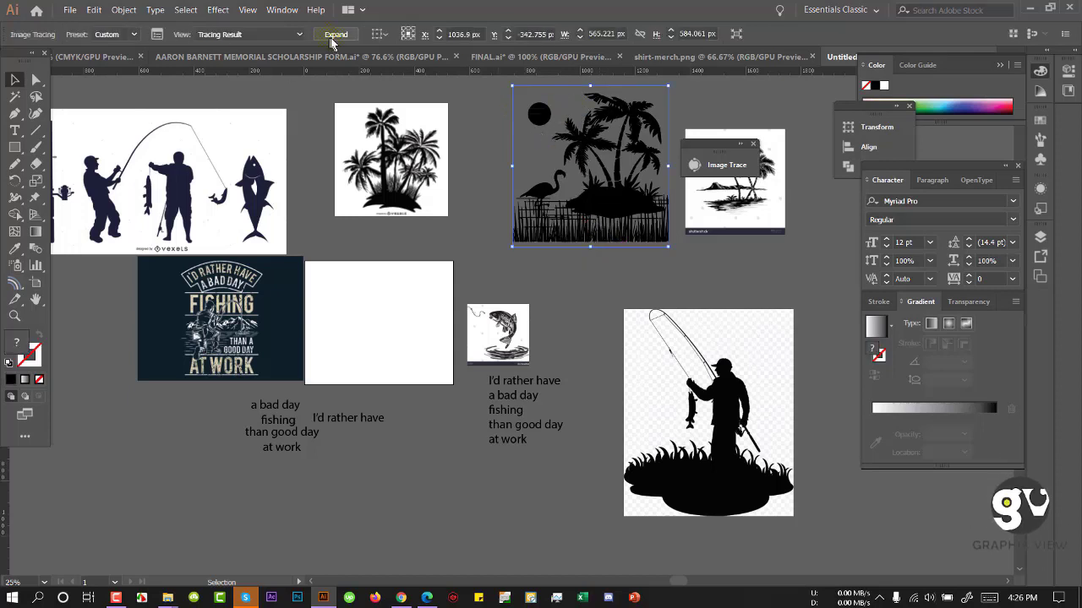
pyautogui.click(336, 34)
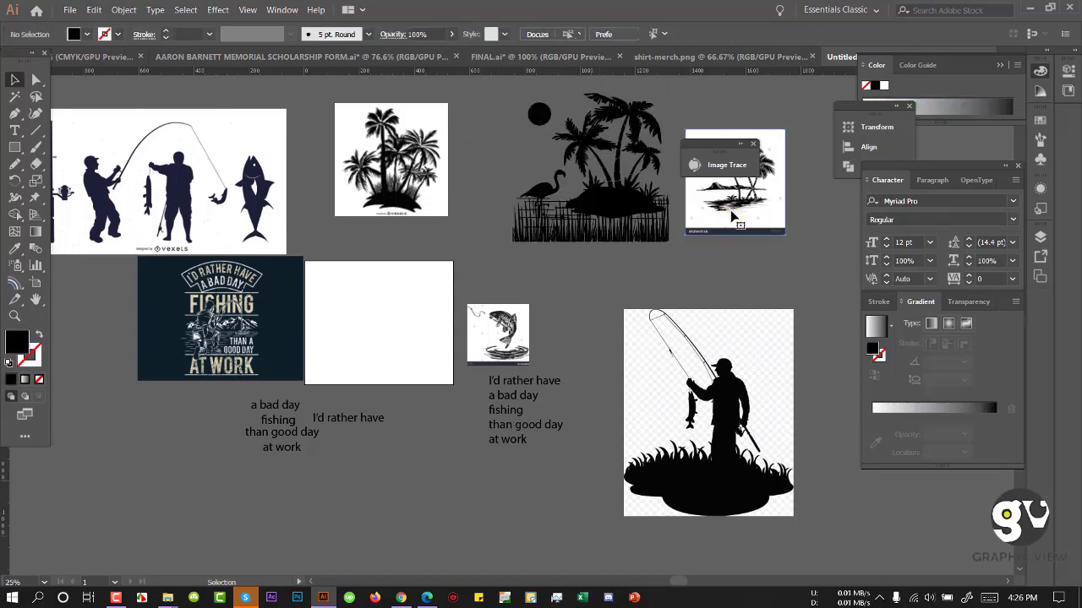
pyautogui.moveTo(735, 210); pyautogui.dragTo(741, 256)
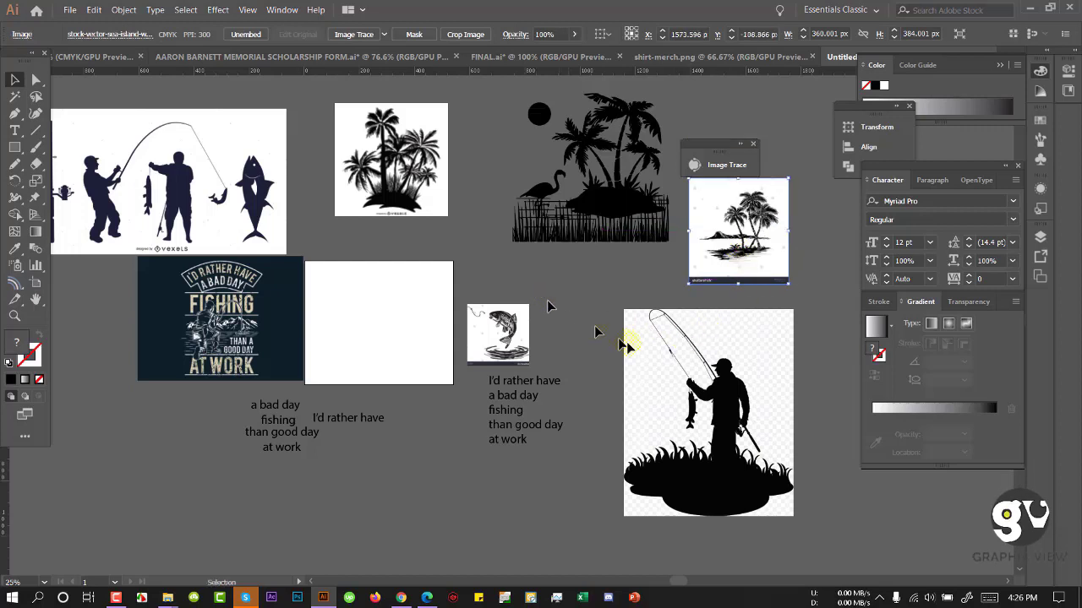
# Step: Trace the fishing rods clip art in black and white with Ignore White and expand it, docking Image Trace with Transform
pyautogui.click(676, 397)
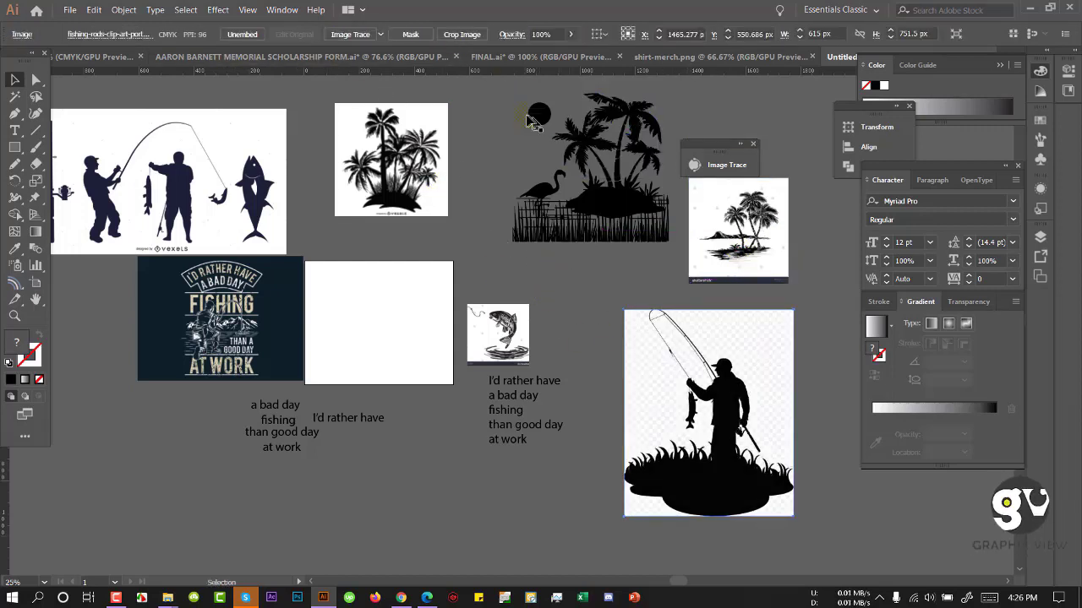
pyautogui.click(281, 9)
pyautogui.click(398, 403)
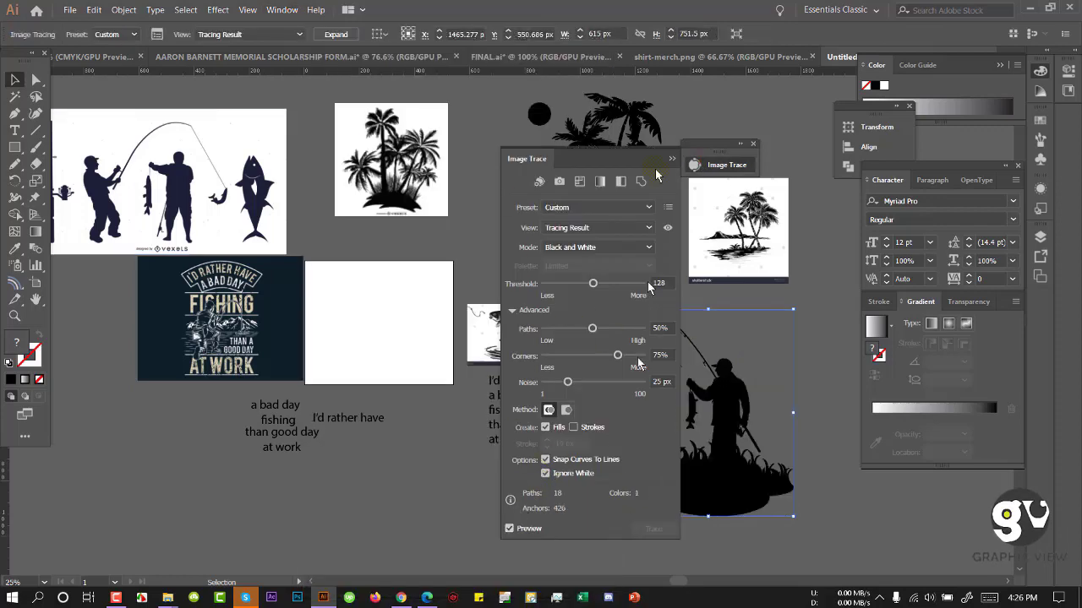
pyautogui.click(353, 34)
pyautogui.click(488, 110)
pyautogui.click(672, 158)
pyautogui.moveTo(701, 154); pyautogui.dragTo(871, 108)
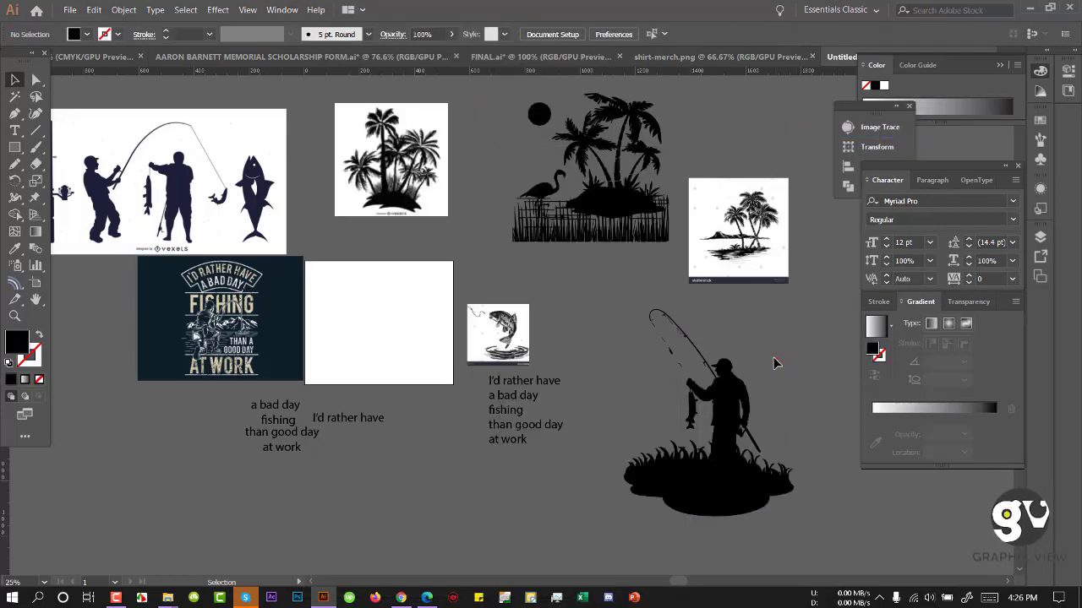
# Step: Scale the traced flamingo island down to about 240 × 229 px and place it on the artboard
pyautogui.click(583, 226)
pyautogui.moveTo(669, 92); pyautogui.dragTo(609, 150)
pyautogui.moveTo(605, 149); pyautogui.dragTo(357, 293)
pyautogui.scroll(1, 474, 359)
pyautogui.moveTo(361, 347); pyautogui.dragTo(372, 363)
pyautogui.hotkey('ctrl', '+')
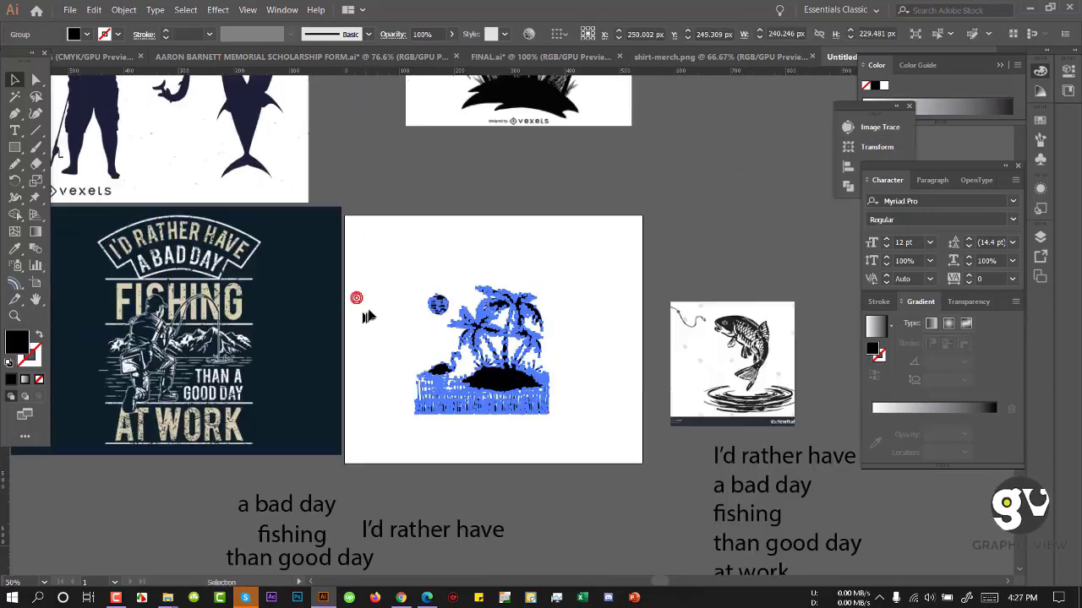
# Step: Trace the image of fishermen, rod and fish silhouettes in black and white with Ignore White and expand it into paths
pyautogui.hotkey('ctrl', '-')
pyautogui.click(174, 184)
pyautogui.click(848, 127)
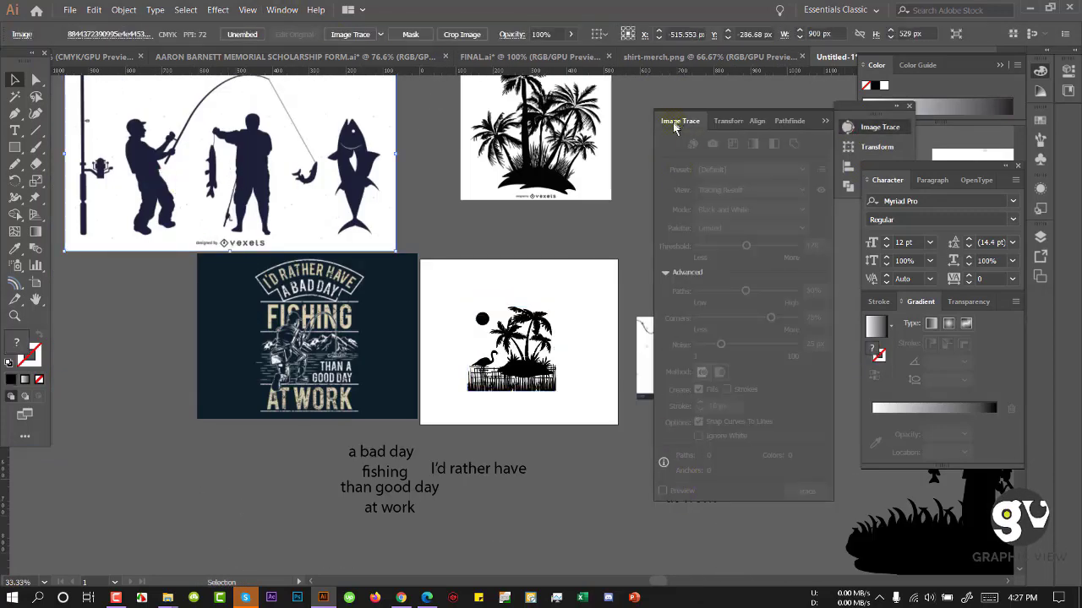
pyautogui.click(427, 170)
pyautogui.click(280, 191)
pyautogui.click(698, 436)
pyautogui.click(663, 490)
pyautogui.click(435, 34)
pyautogui.click(405, 184)
pyautogui.scroll(1, 338, 218)
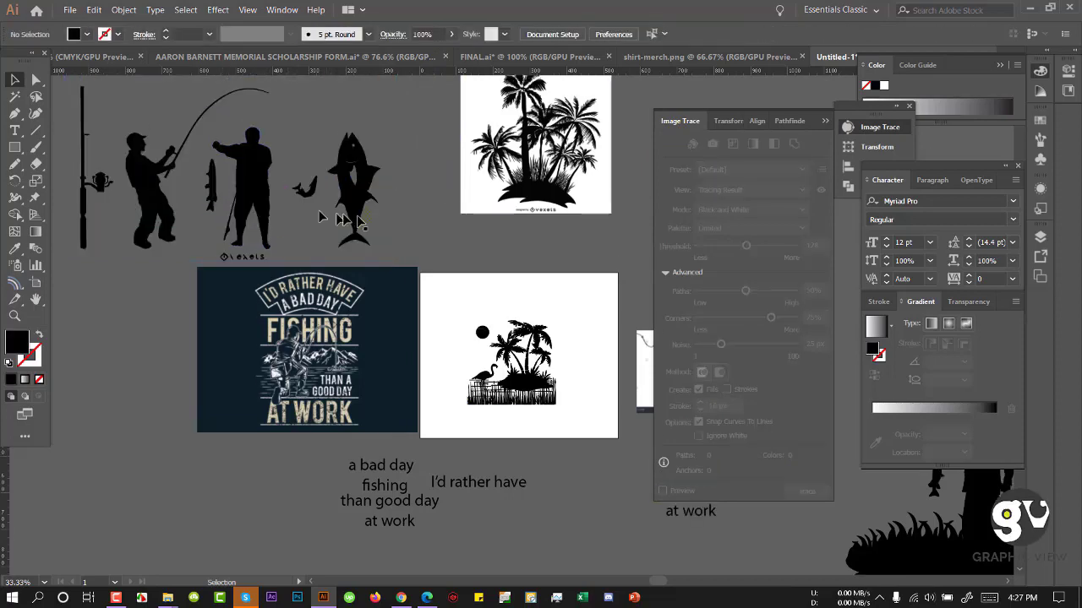
# Step: Collapse the Image Trace settings and move the sea island palm image and the large traced fisherman up and left, closer to the artboard
pyautogui.hotkey('ctrl', '-')
pyautogui.scroll(2, 589, 222)
pyautogui.click(825, 121)
pyautogui.moveTo(813, 336); pyautogui.dragTo(755, 264)
pyautogui.scroll(-1, 737, 379)
pyautogui.moveTo(857, 476); pyautogui.dragTo(788, 411)
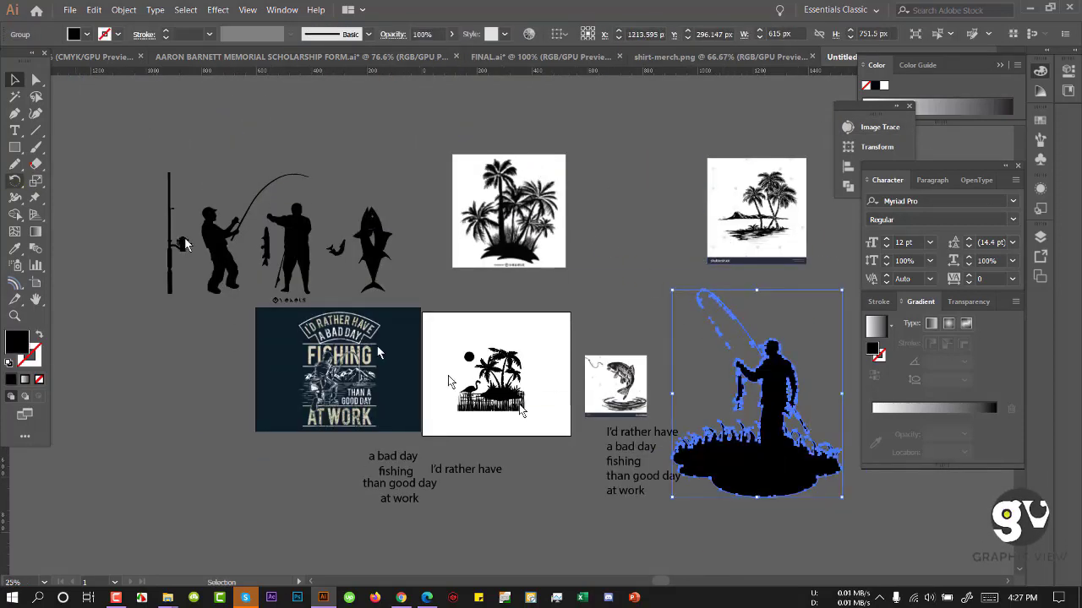
# Step: Erase the grassy ground beneath the large traced fisherman with the Eraser tool
pyautogui.click(35, 164)
pyautogui.moveTo(702, 454)
pyautogui.mouseDown()
pyautogui.moveTo(807, 486)
pyautogui.moveTo(839, 478)
pyautogui.mouseUp()
pyautogui.press('v')
pyautogui.click(712, 347)
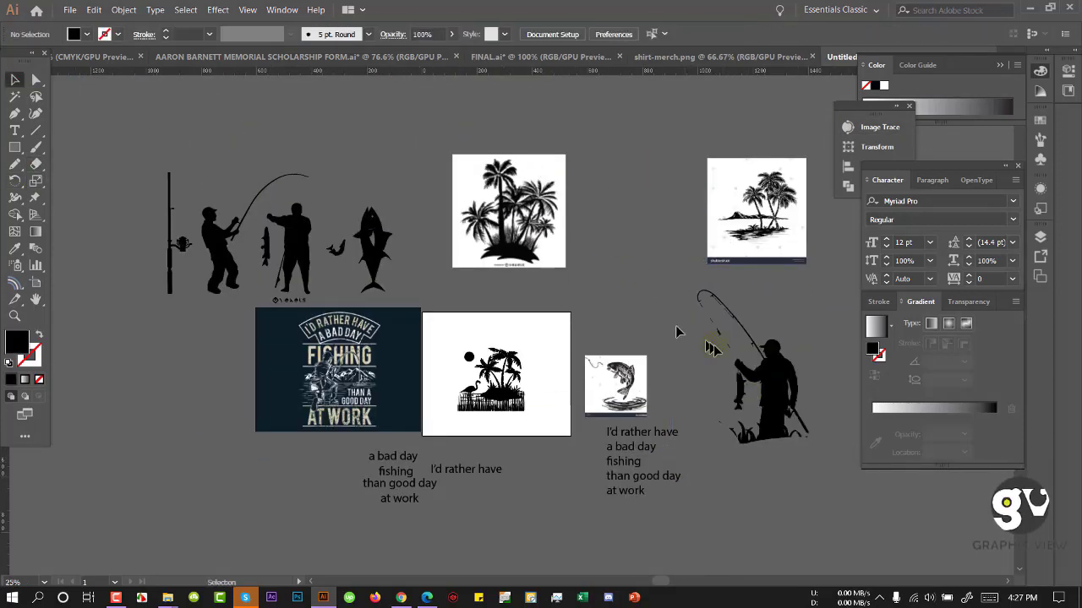
# Step: Scale the fisherman down to about 116 × 160 px and place him over the flamingo on the artboard's palm island
pyautogui.click(807, 287)
pyautogui.moveTo(807, 288); pyautogui.dragTo(542, 279)
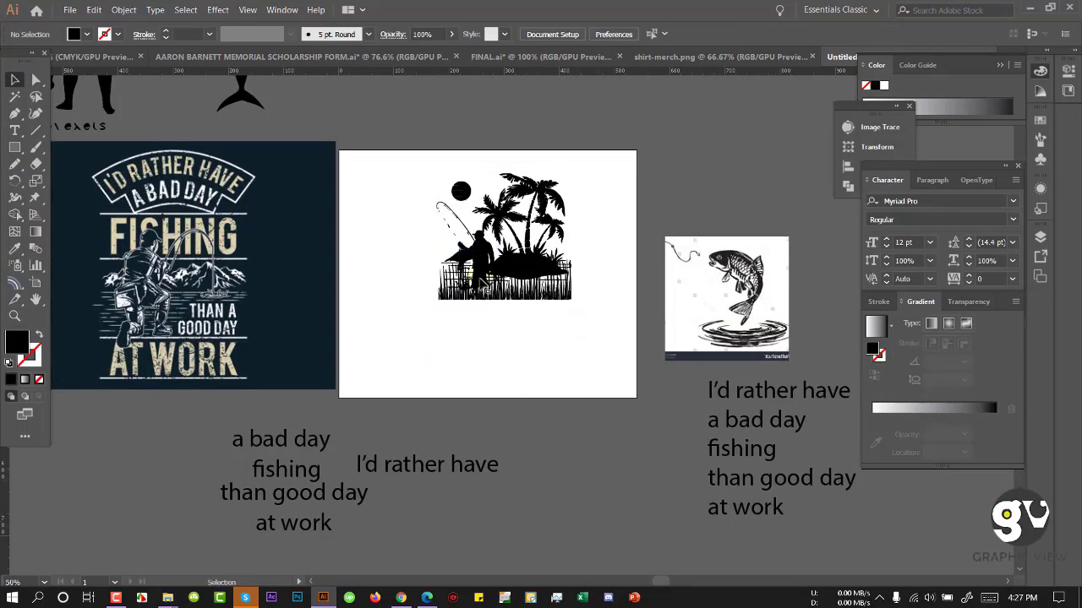
pyautogui.click(523, 338)
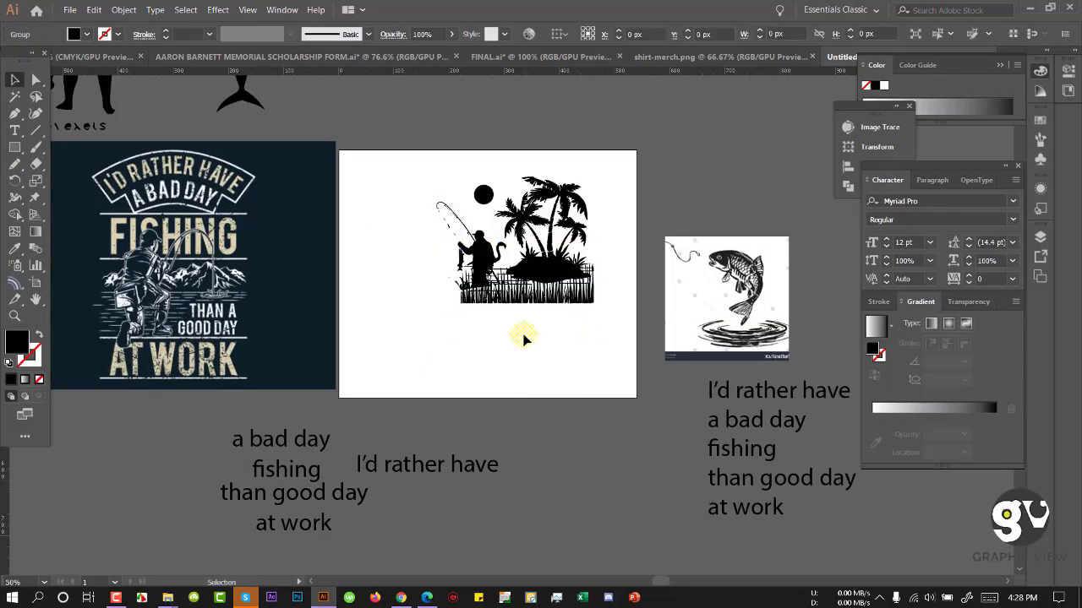
pyautogui.click(540, 274)
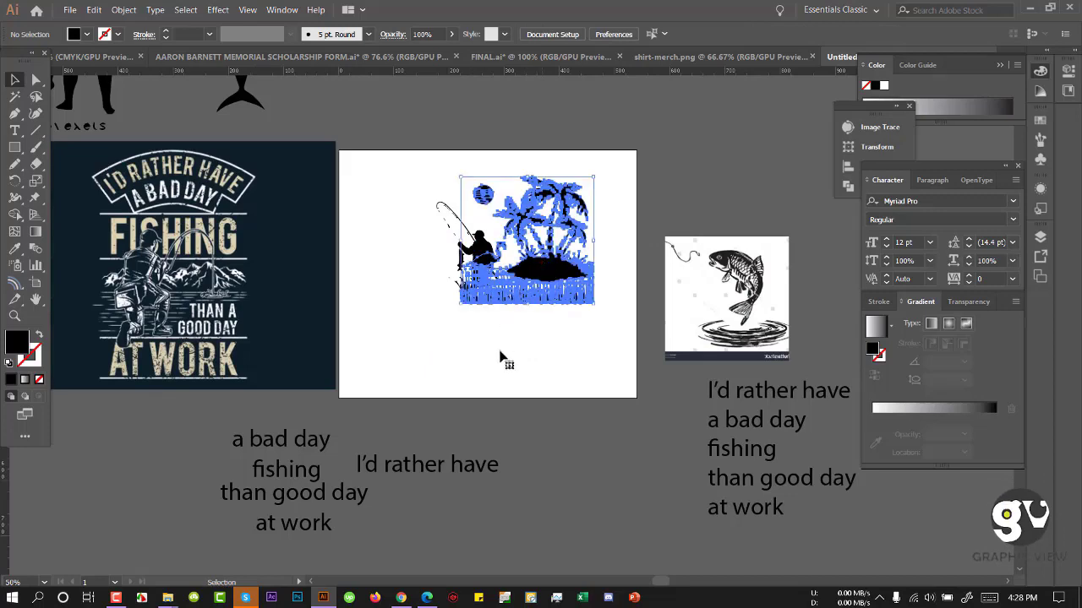
pyautogui.click(497, 205)
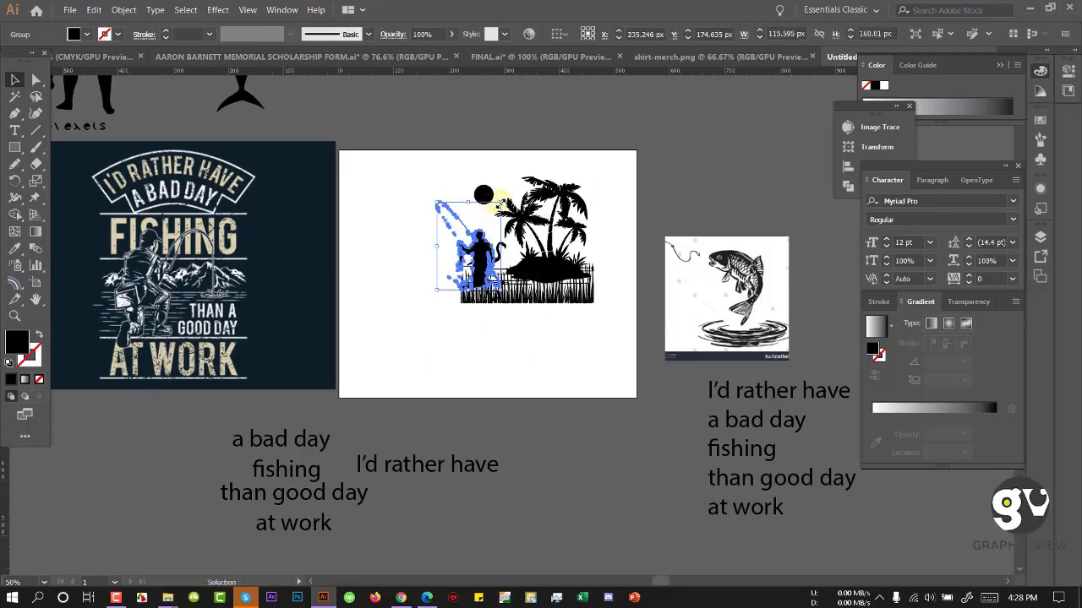
# Step: Isolate the palm island group, delete its sun circle and leave isolation
pyautogui.click(488, 196)
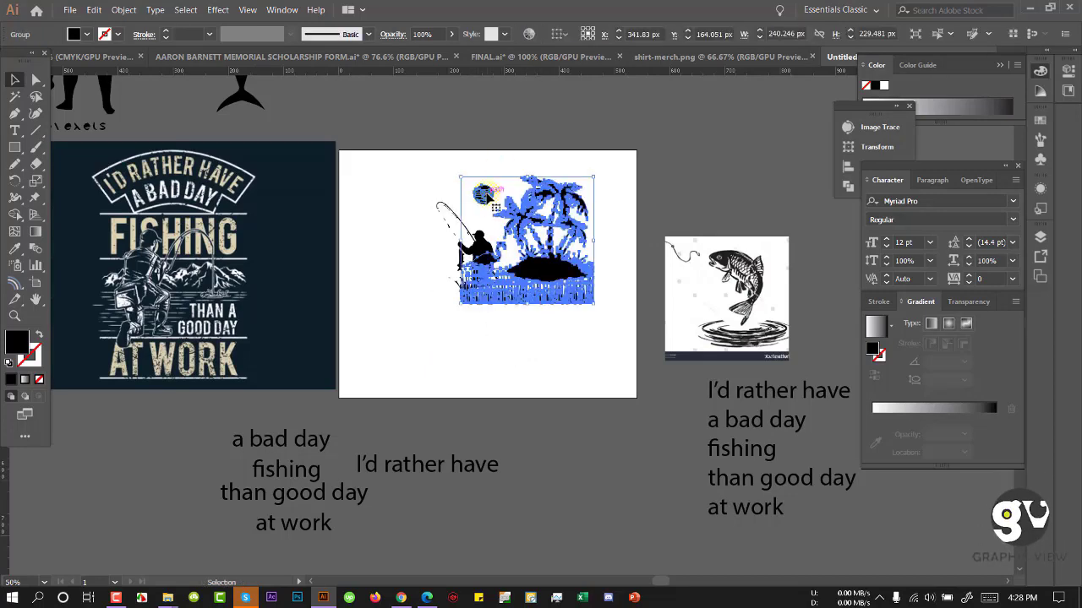
pyautogui.doubleClick(487, 196)
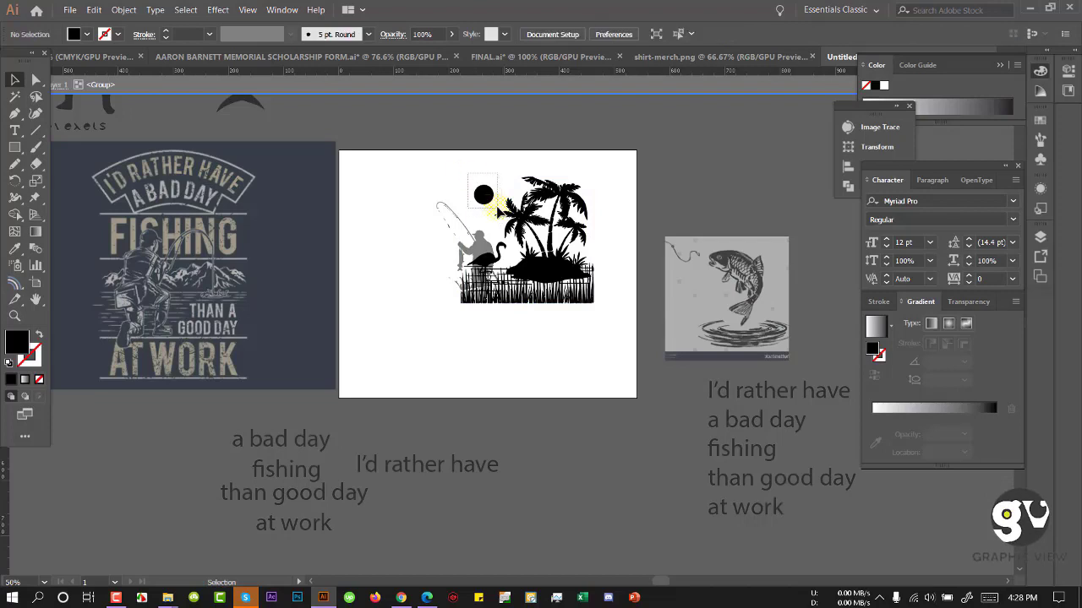
pyautogui.click(484, 196)
pyautogui.press('Delete')
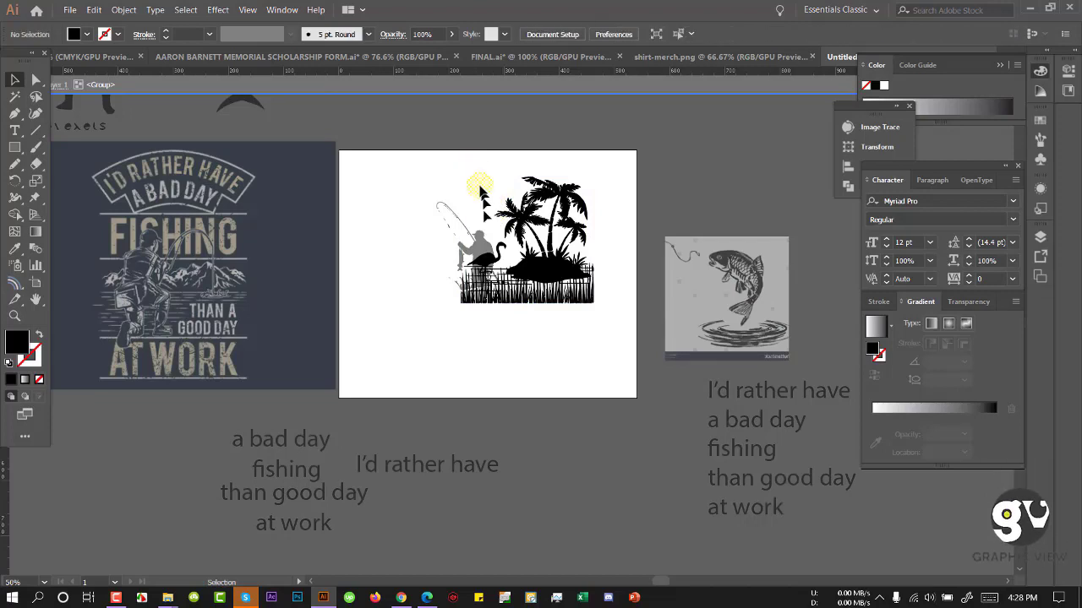
pyautogui.doubleClick(480, 185)
# Step: Enlarge the fisherman in front of the palm island and scale the island down behind him
pyautogui.click(483, 235)
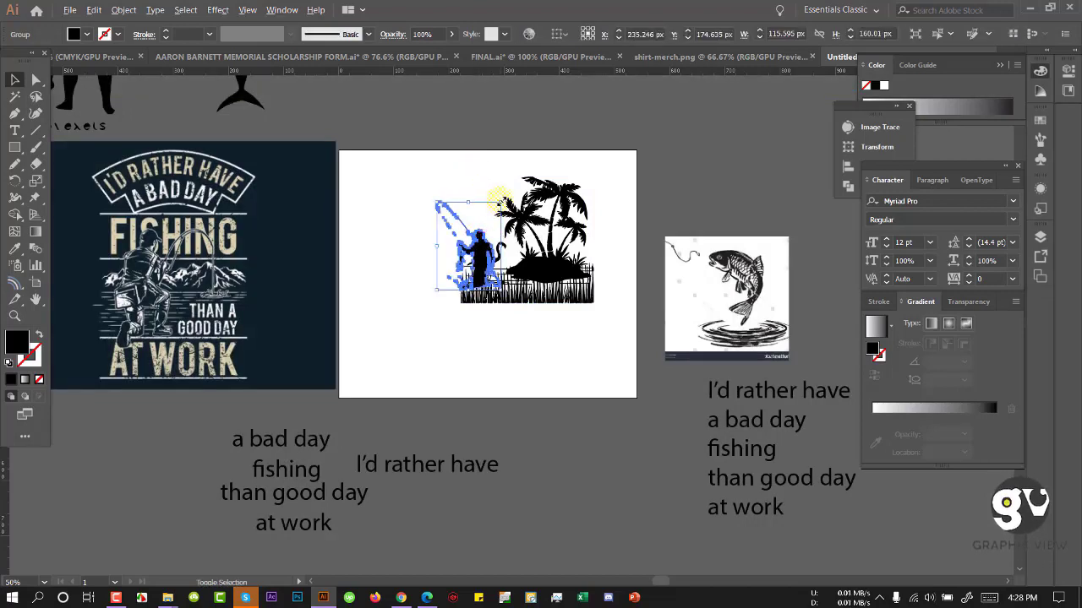
pyautogui.moveTo(499, 203); pyautogui.dragTo(524, 175)
pyautogui.moveTo(486, 263)
pyautogui.mouseDown()
pyautogui.moveTo(501, 250)
pyautogui.moveTo(495, 264)
pyautogui.mouseUp()
pyautogui.click(507, 387)
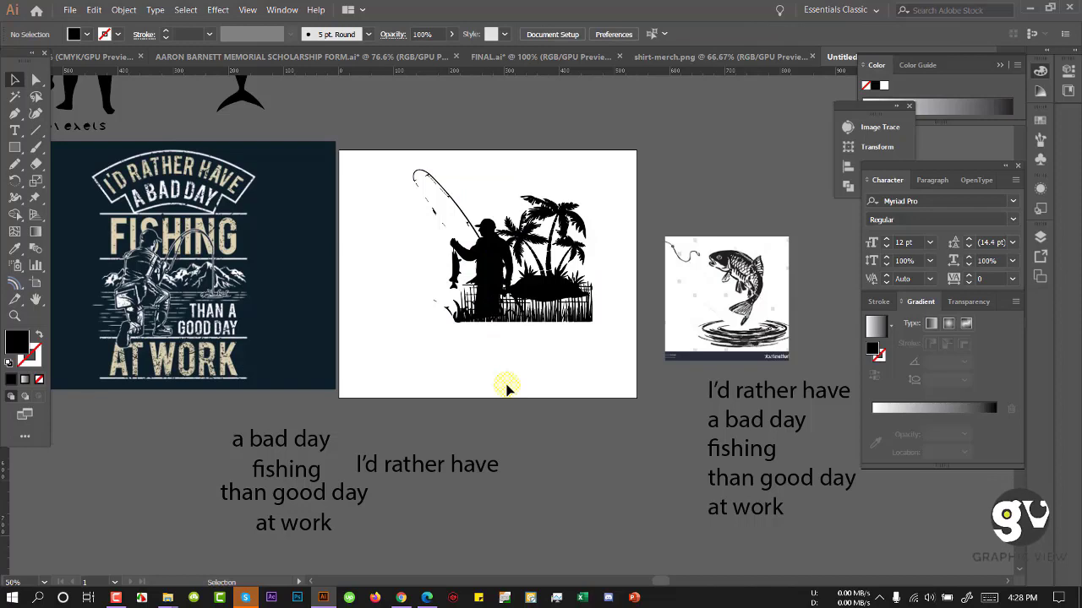
pyautogui.click(561, 242)
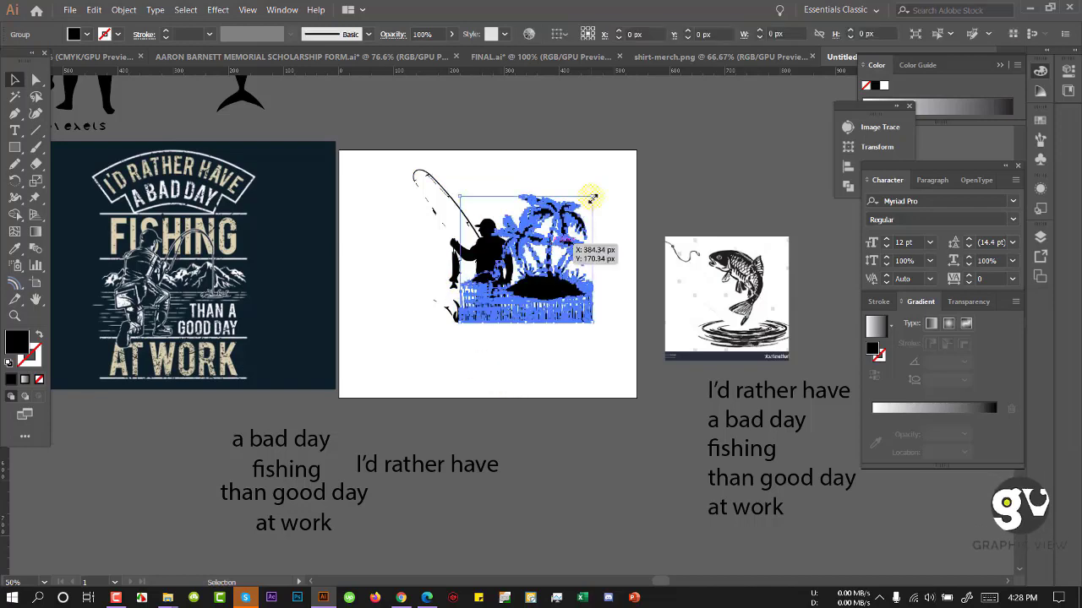
pyautogui.moveTo(590, 196); pyautogui.dragTo(580, 220)
pyautogui.click(602, 309)
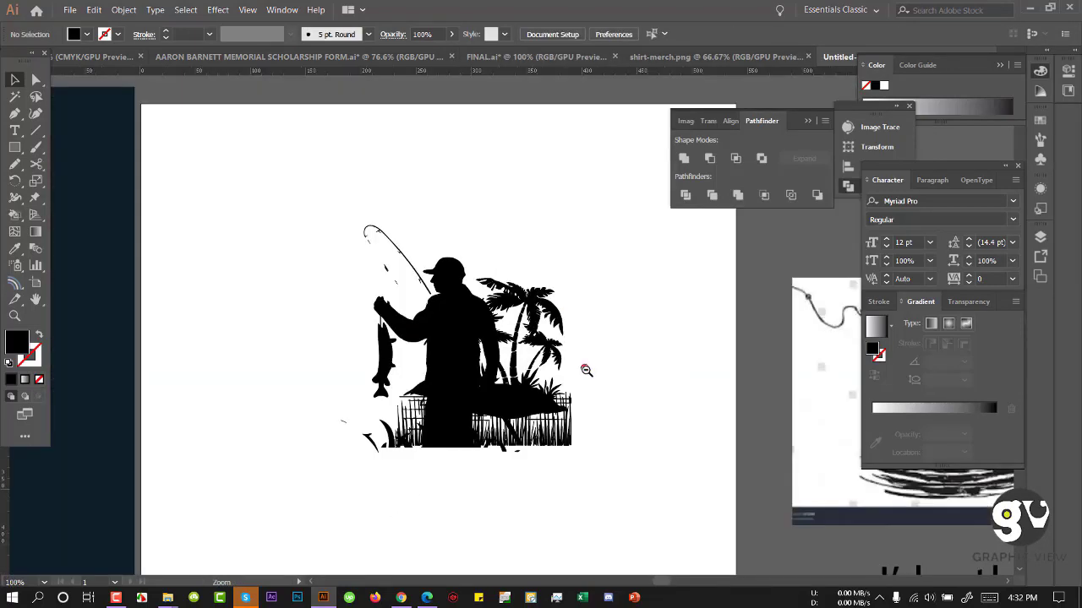
# Step: Draw a curved fishing line with the Pen tool from the rod tip towards the fisherman's hand, with no fill and a black stroke
pyautogui.keyDown('ctrl'); pyautogui.keyDown('alt'); pyautogui.click(586, 370); pyautogui.keyUp('alt'); pyautogui.keyUp('ctrl')
pyautogui.keyDown('ctrl'); pyautogui.click(466, 306); pyautogui.keyUp('ctrl')
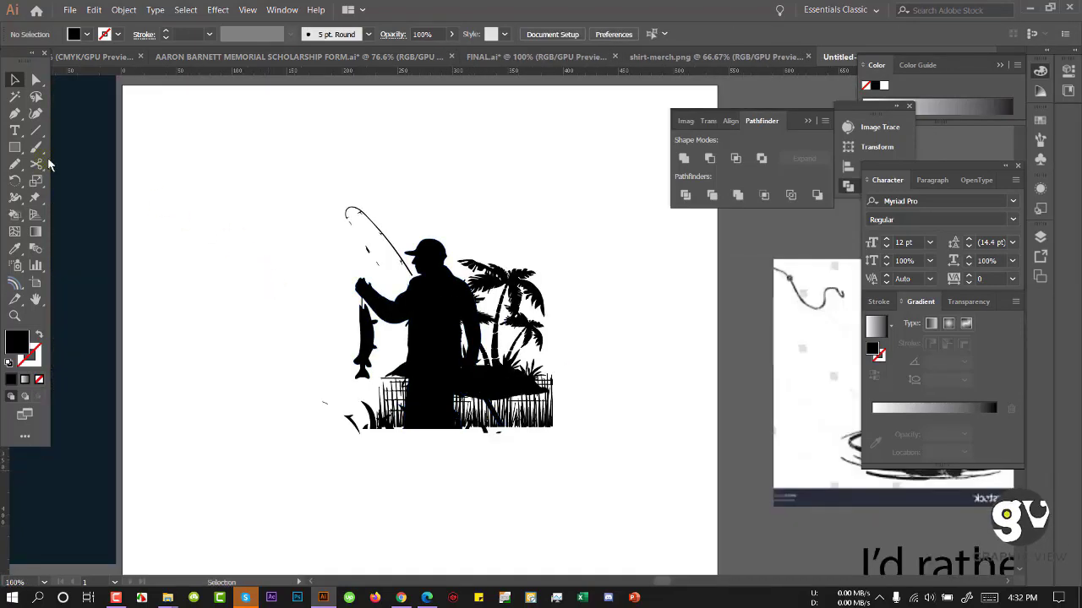
pyautogui.click(352, 219)
pyautogui.click(385, 280)
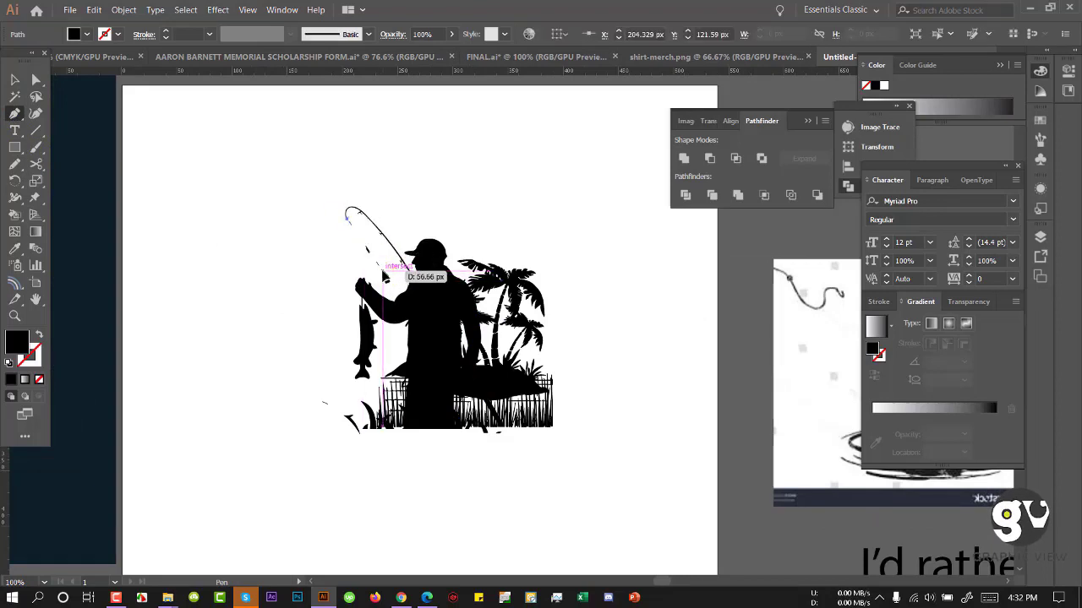
pyautogui.moveTo(383, 270); pyautogui.dragTo(369, 282)
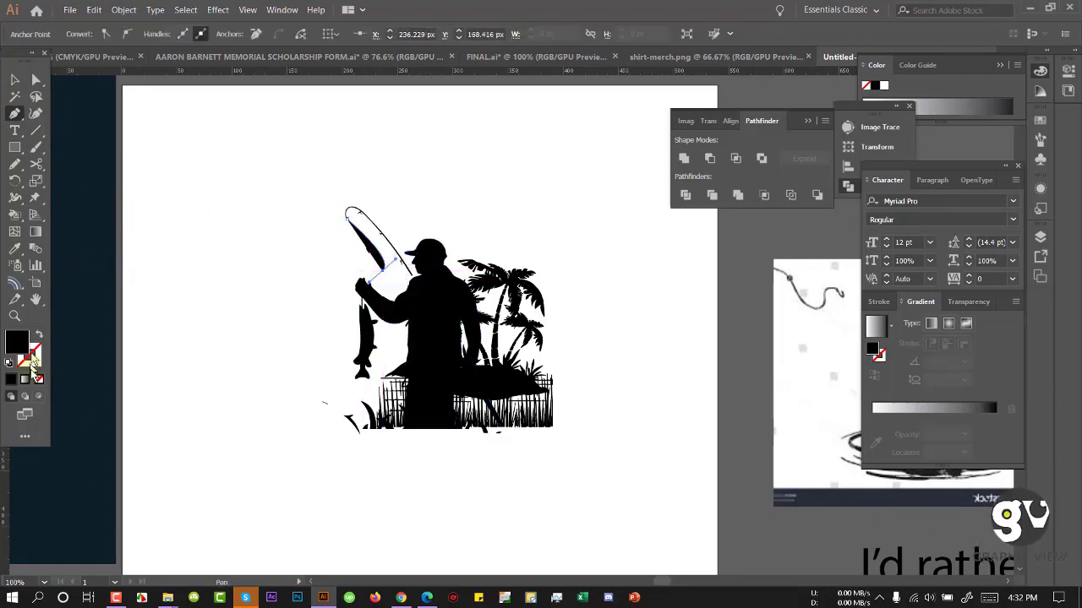
pyautogui.click(39, 337)
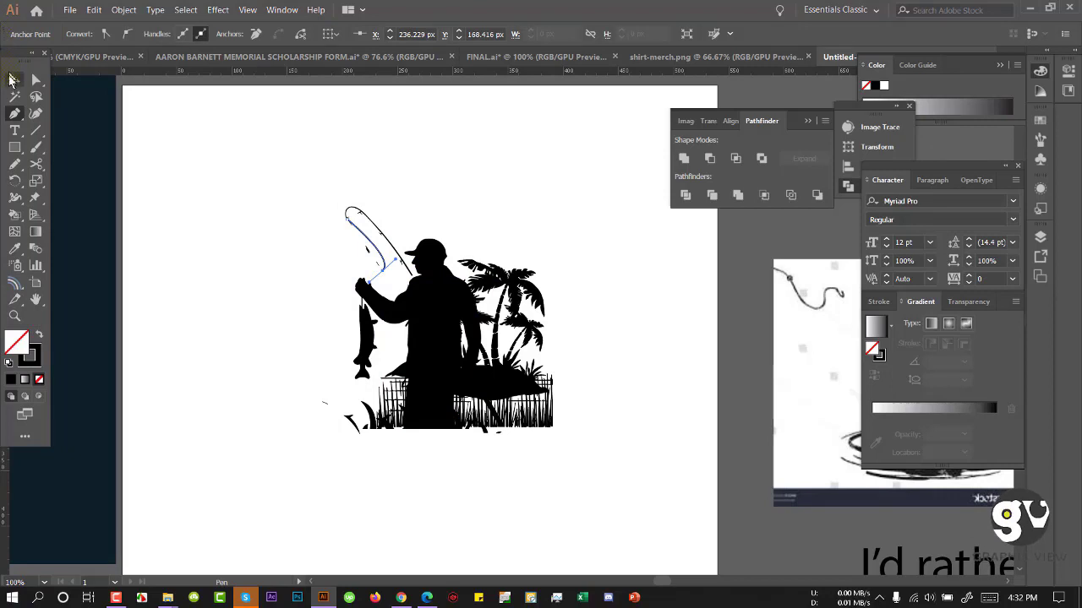
# Step: Set the fishing line's stroke weight to 0.5 pt
pyautogui.click(227, 129)
pyautogui.click(370, 251)
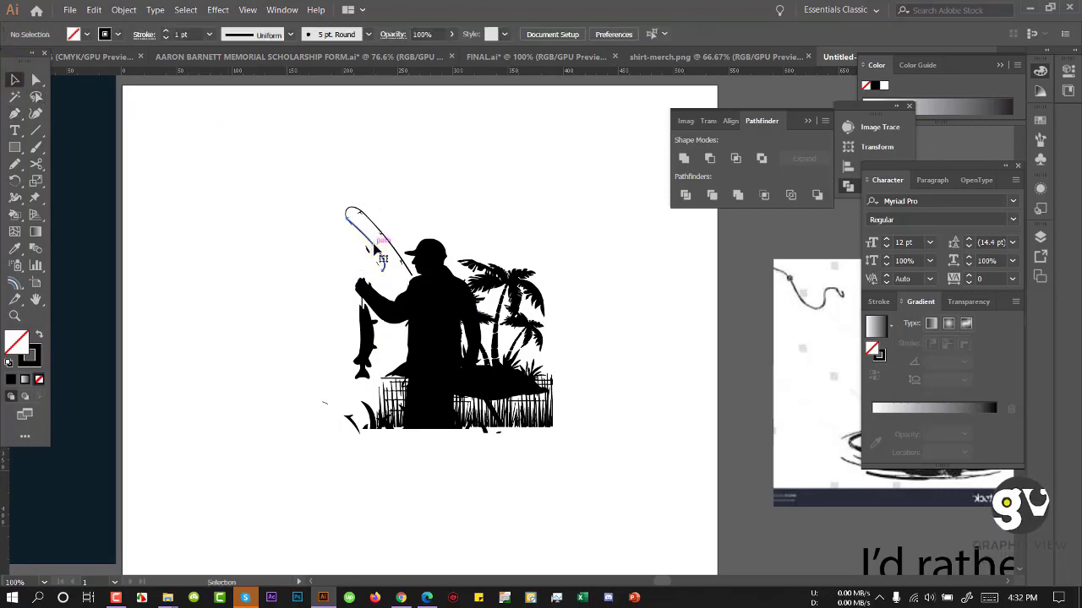
pyautogui.click(167, 39)
pyautogui.click(497, 209)
# Step: Extend the fishing line with the Pen tool from its lower end to the fisherman's raised hand
pyautogui.keyDown('alt'); pyautogui.click(490, 213); pyautogui.keyUp('alt')
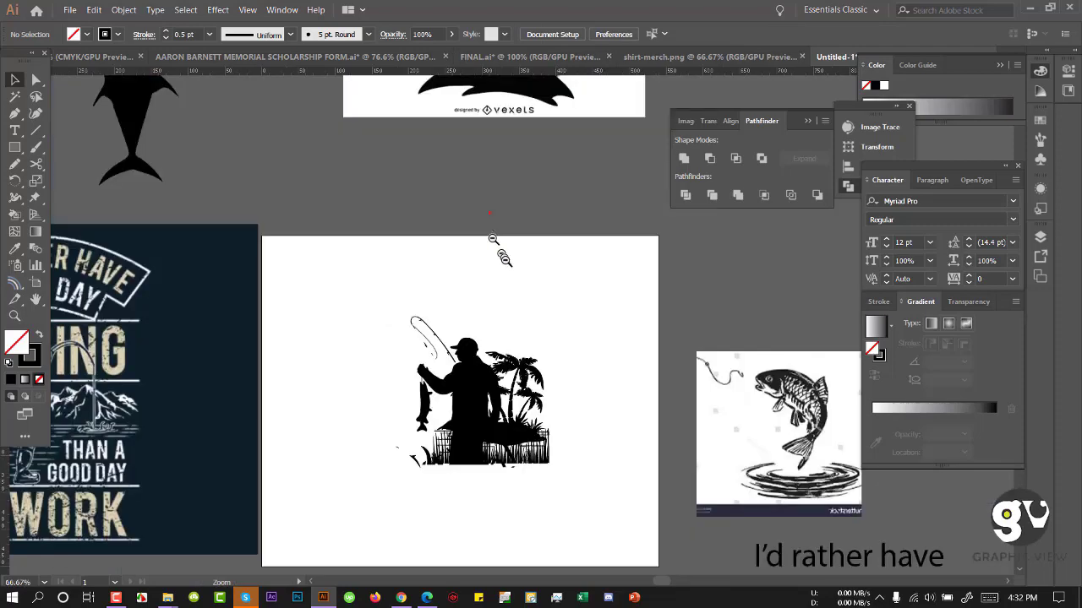
pyautogui.keyDown('alt'); pyautogui.click(529, 320); pyautogui.keyUp('alt')
pyautogui.click(487, 337)
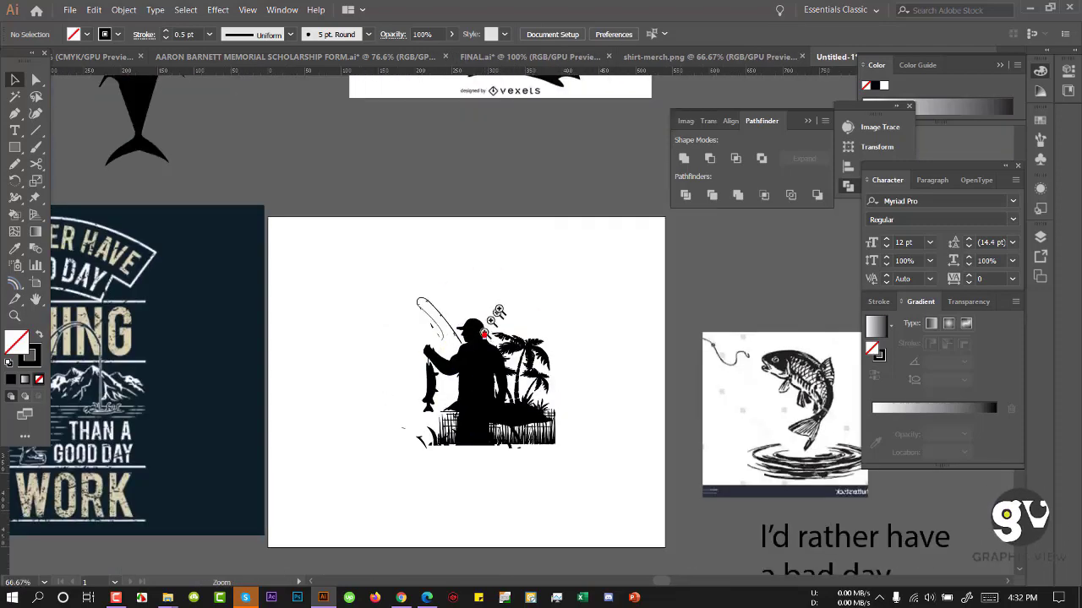
pyautogui.click(502, 286)
pyautogui.moveTo(613, 386); pyautogui.dragTo(531, 139)
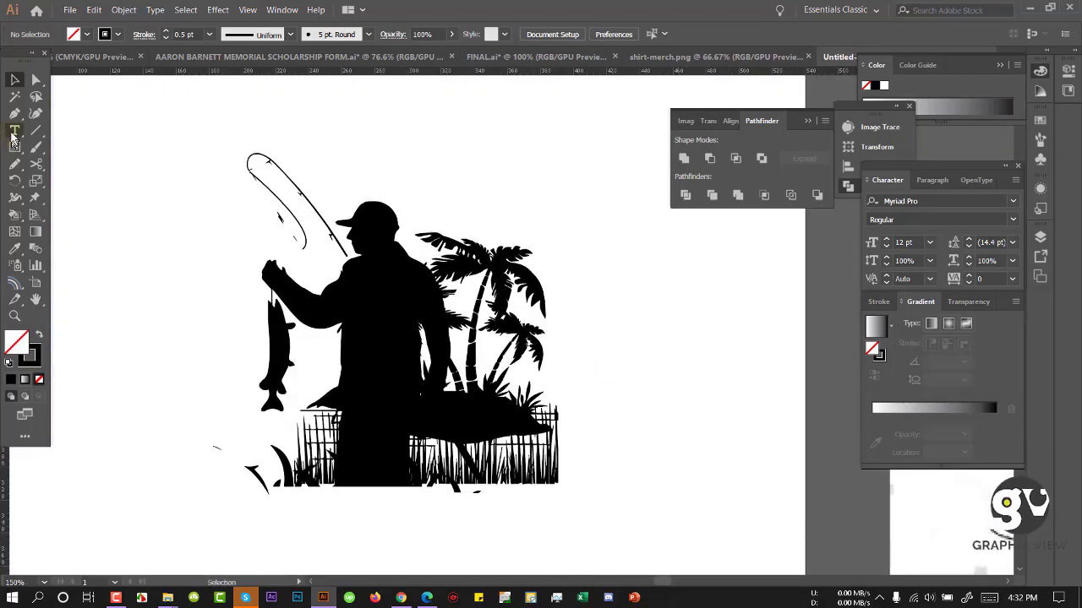
pyautogui.click(16, 115)
pyautogui.click(303, 253)
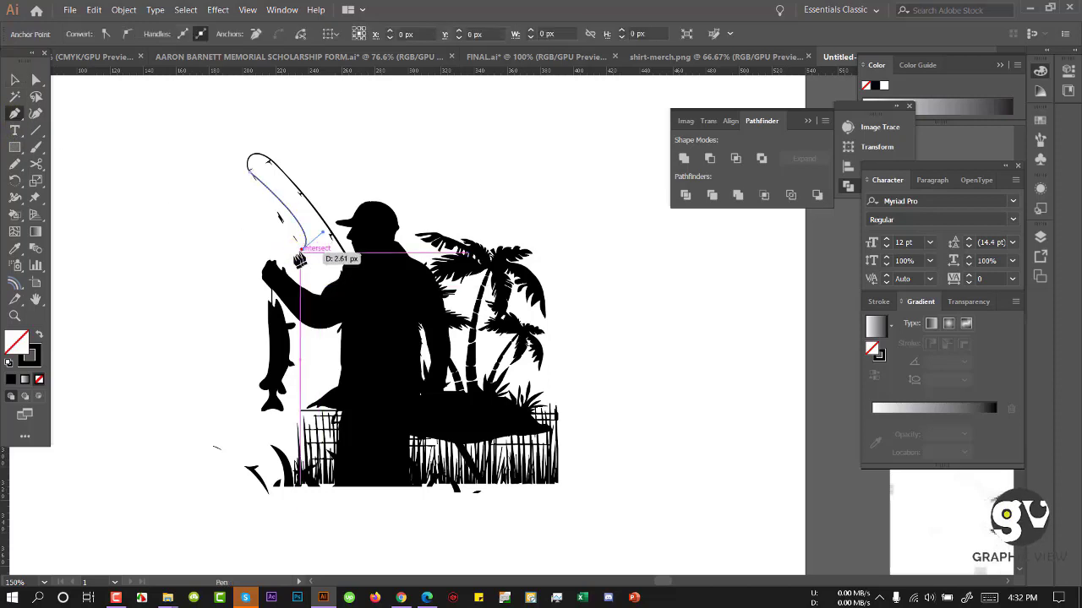
pyautogui.moveTo(276, 265); pyautogui.dragTo(2, 148)
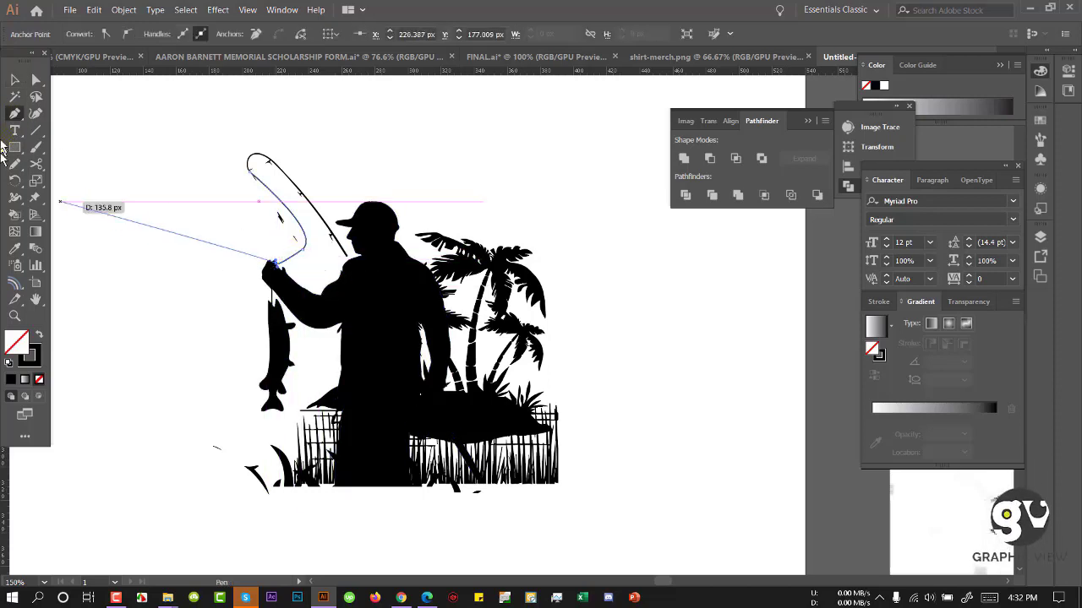
pyautogui.click(16, 81)
pyautogui.click(106, 96)
# Step: Delete the small stray scraps sticking out below the reeds to the right of the fisherman's legs
pyautogui.keyDown('ctrl'); pyautogui.keyDown('alt'); pyautogui.click(554, 267); pyautogui.keyUp('alt'); pyautogui.keyUp('ctrl')
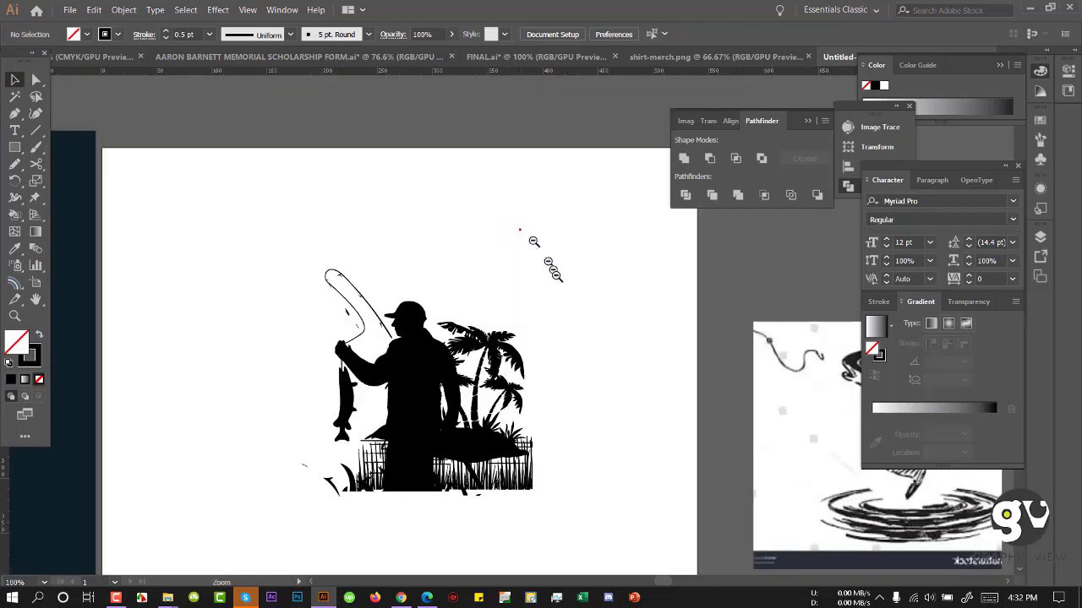
pyautogui.keyDown('ctrl'); pyautogui.keyDown('alt'); pyautogui.click(568, 323); pyautogui.keyUp('alt'); pyautogui.keyUp('ctrl')
pyautogui.keyDown('ctrl'); pyautogui.keyDown('alt'); pyautogui.click(568, 326); pyautogui.keyUp('alt'); pyautogui.keyUp('ctrl')
pyautogui.keyDown('ctrl'); pyautogui.click(455, 389); pyautogui.keyUp('ctrl')
pyautogui.click(456, 362)
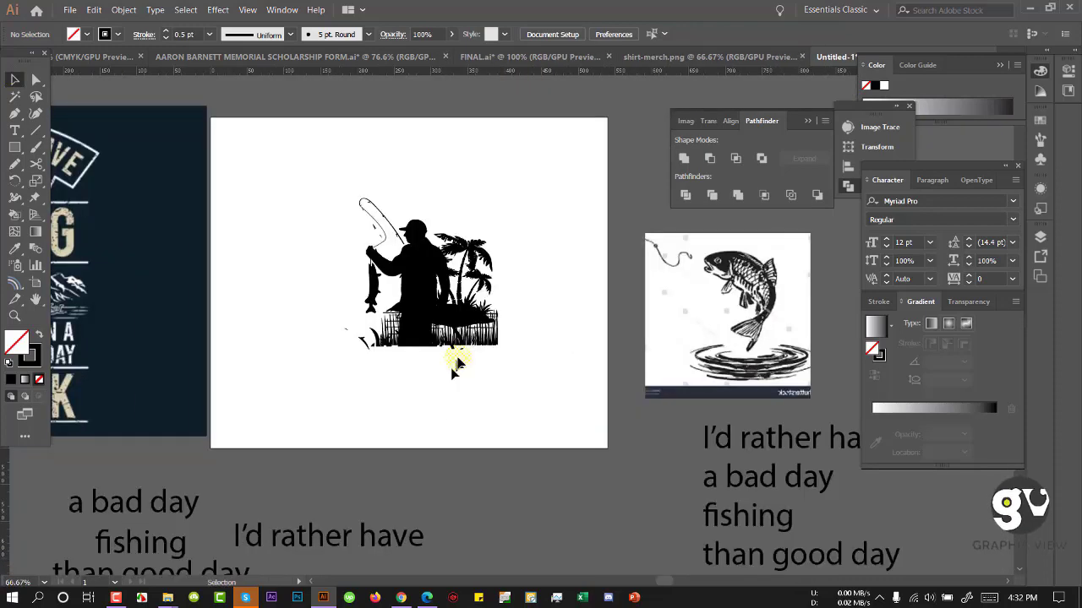
pyautogui.click(457, 352)
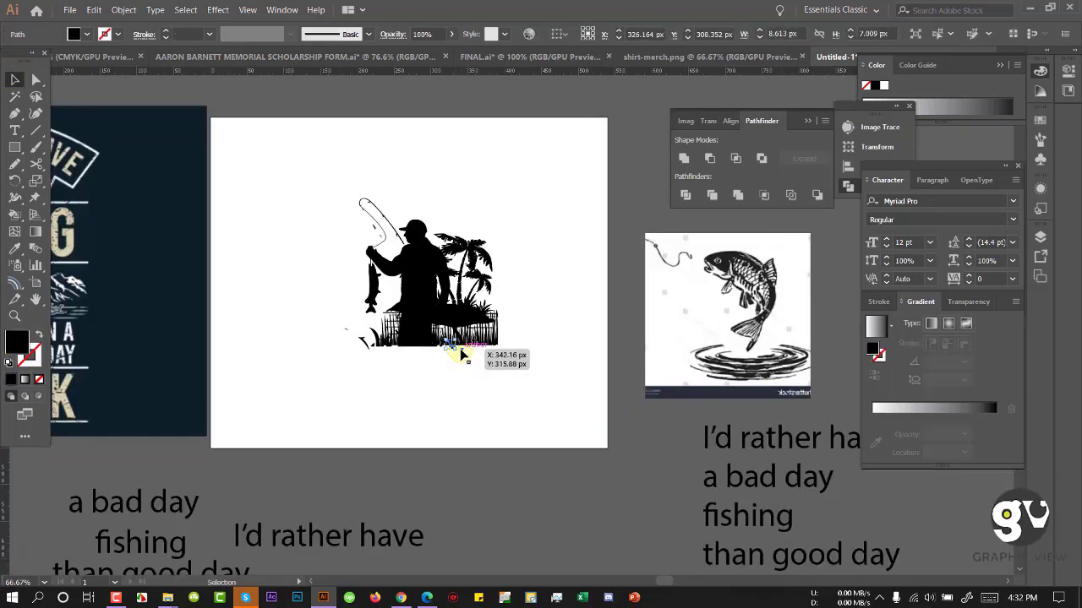
pyautogui.press('Delete')
pyautogui.click(459, 350)
pyautogui.moveTo(442, 366); pyautogui.dragTo(457, 354)
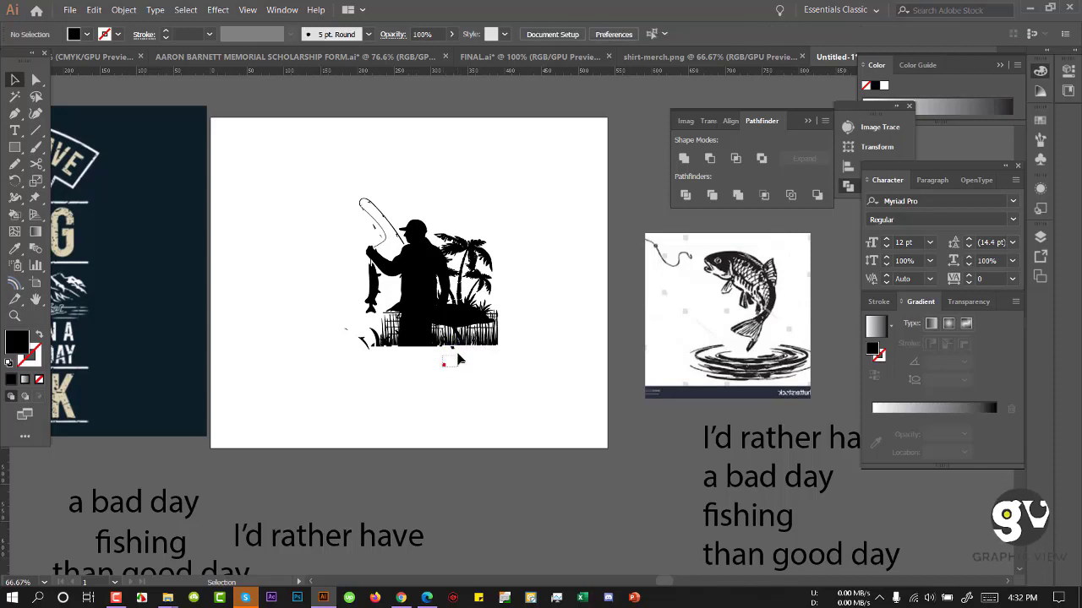
pyautogui.click(457, 350)
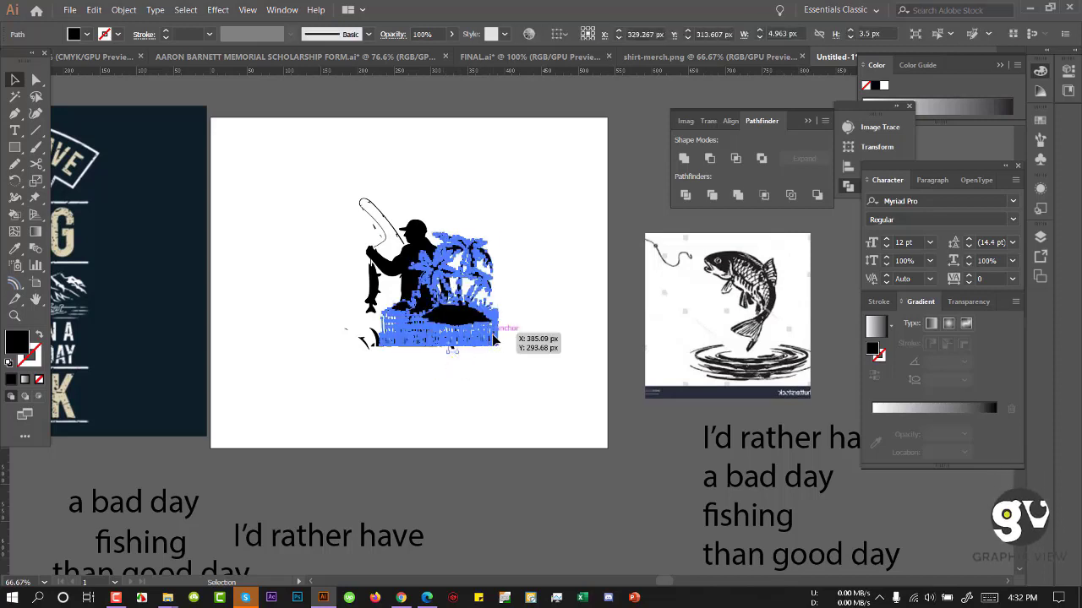
pyautogui.moveTo(451, 353); pyautogui.dragTo(453, 352)
pyautogui.click(469, 327)
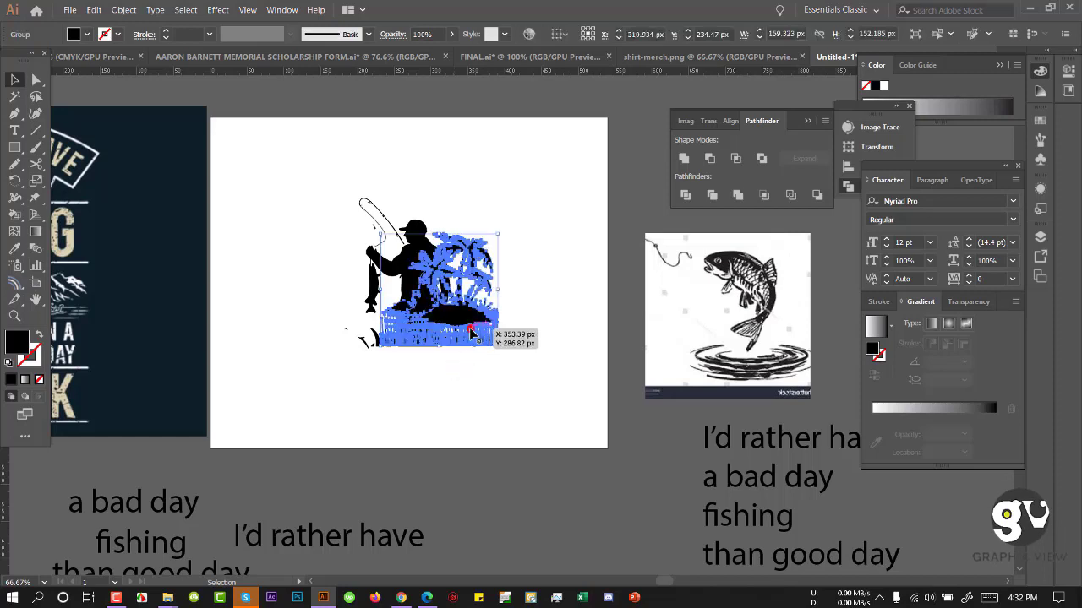
pyautogui.click(490, 371)
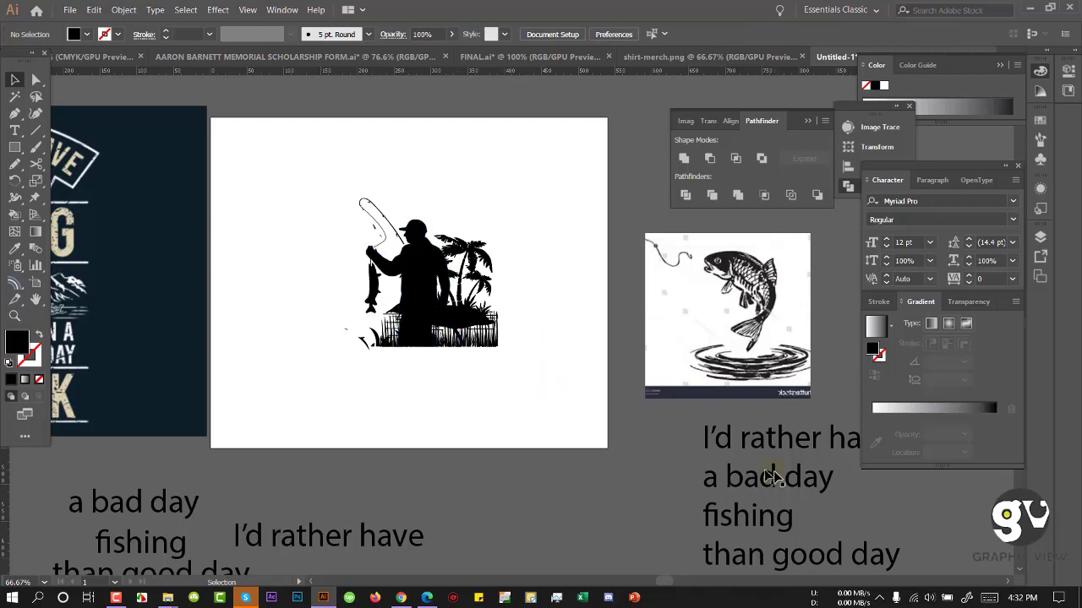
# Step: Move the five-line quote text block left so that it overlaps the artboard's lower right corner
pyautogui.moveTo(742, 454); pyautogui.dragTo(618, 460)
pyautogui.keyDown('ctrl'); pyautogui.keyDown('alt'); pyautogui.click(539, 384); pyautogui.keyUp('alt'); pyautogui.keyUp('ctrl')
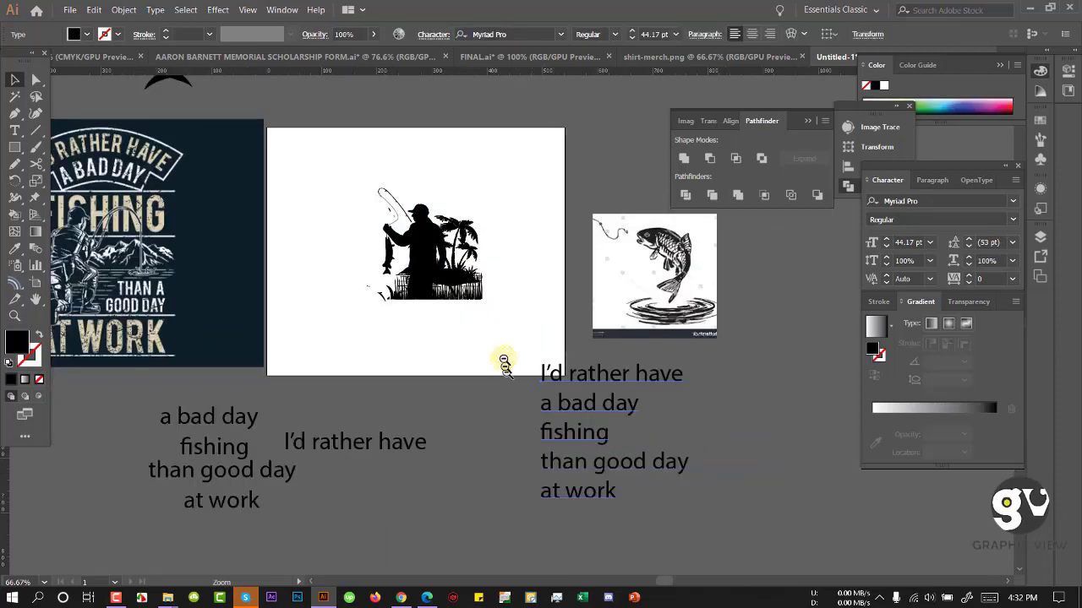
pyautogui.moveTo(583, 385); pyautogui.dragTo(485, 360)
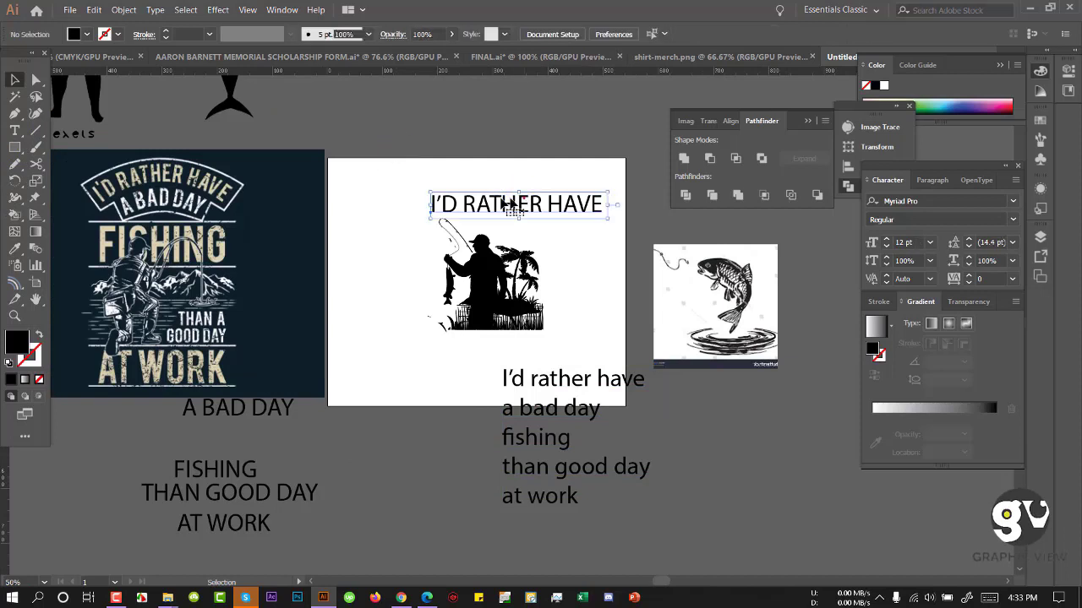
# Step: Shrink the I'D RATHER HAVE line above the fisherman to 30.64 pt
pyautogui.moveTo(605, 215); pyautogui.dragTo(528, 200)
pyautogui.hotkey('ctrl', 'space')
pyautogui.hotkey('ctrl', '=')
pyautogui.click(483, 379)
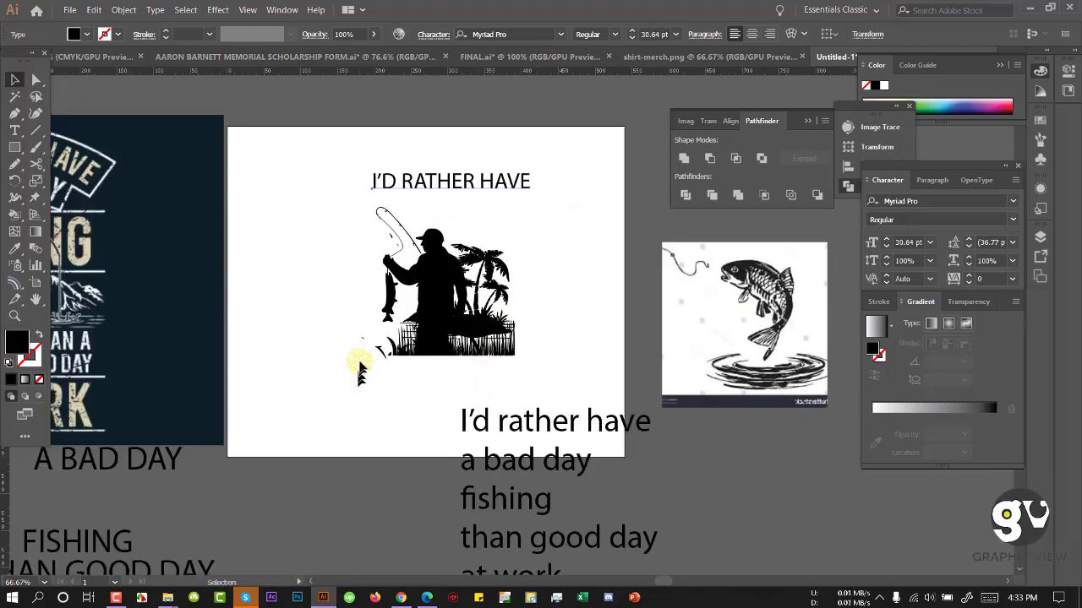
# Step: Delete the small stray scrap to the left of the reeds
pyautogui.click(358, 340)
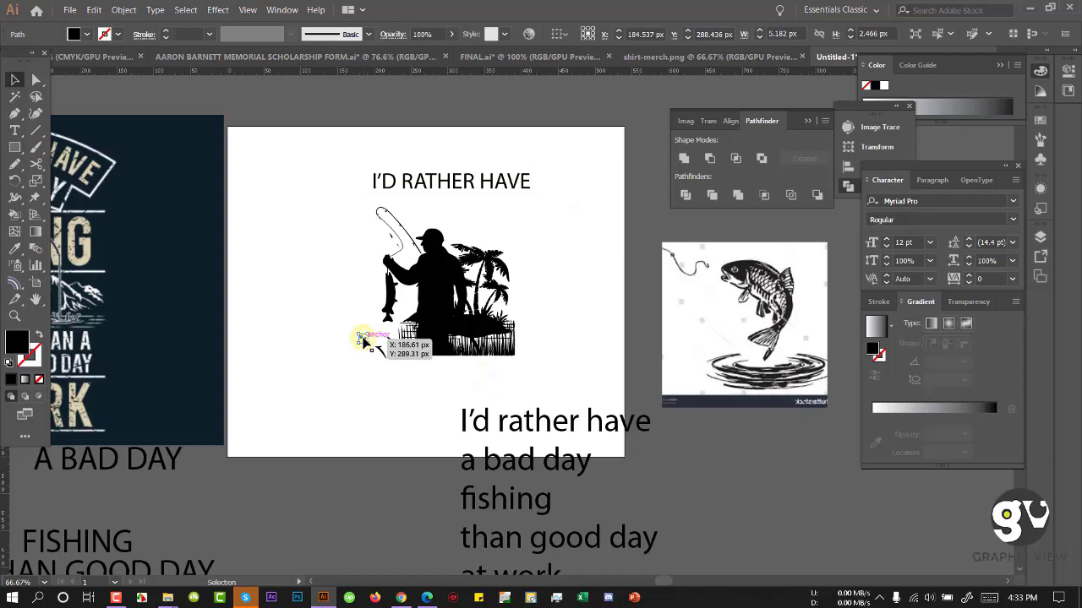
pyautogui.click(527, 362)
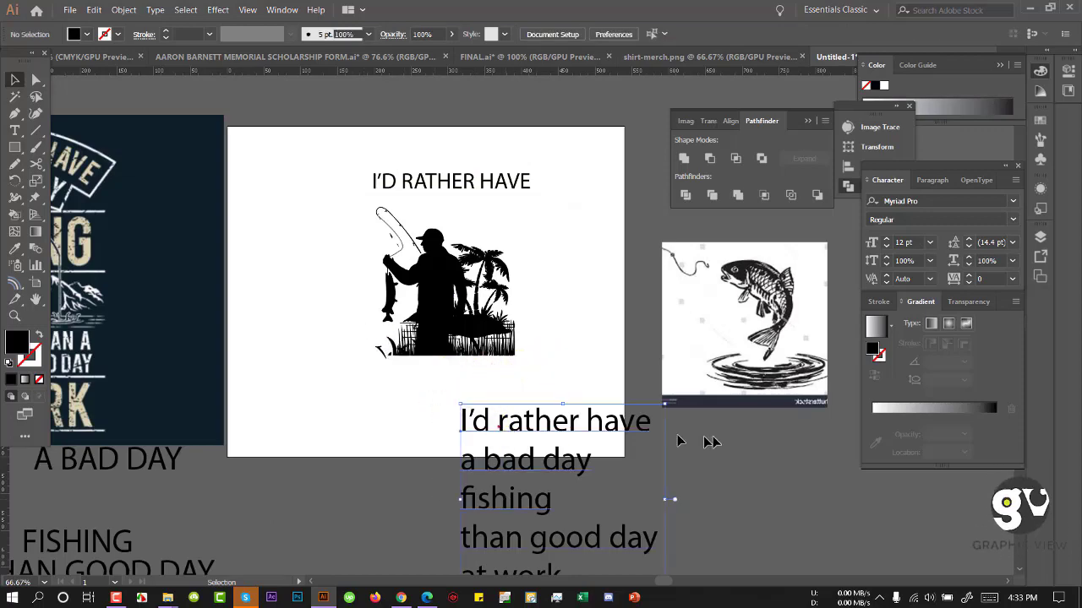
# Step: Move the five-line quote block right, off the artboard, and shift the headline and fisherman illustration down and left
pyautogui.moveTo(503, 443); pyautogui.dragTo(717, 452)
pyautogui.moveTo(315, 130); pyautogui.dragTo(449, 356)
pyautogui.click(546, 341)
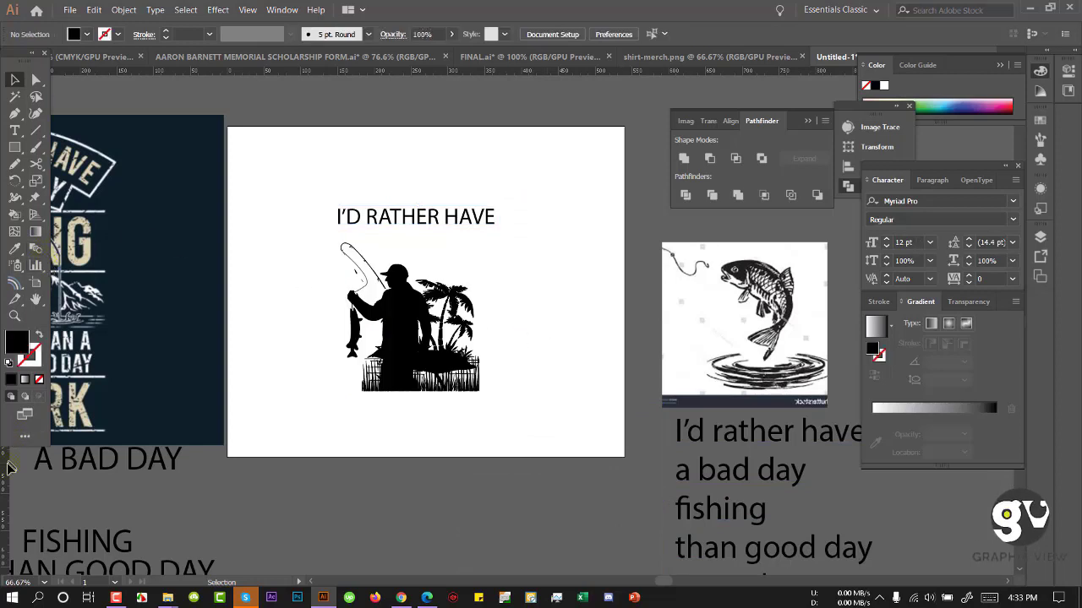
# Step: Place vertical guides at the fishing rod's left edge and the reeds' right edge
pyautogui.moveTo(344, 365); pyautogui.dragTo(341, 358)
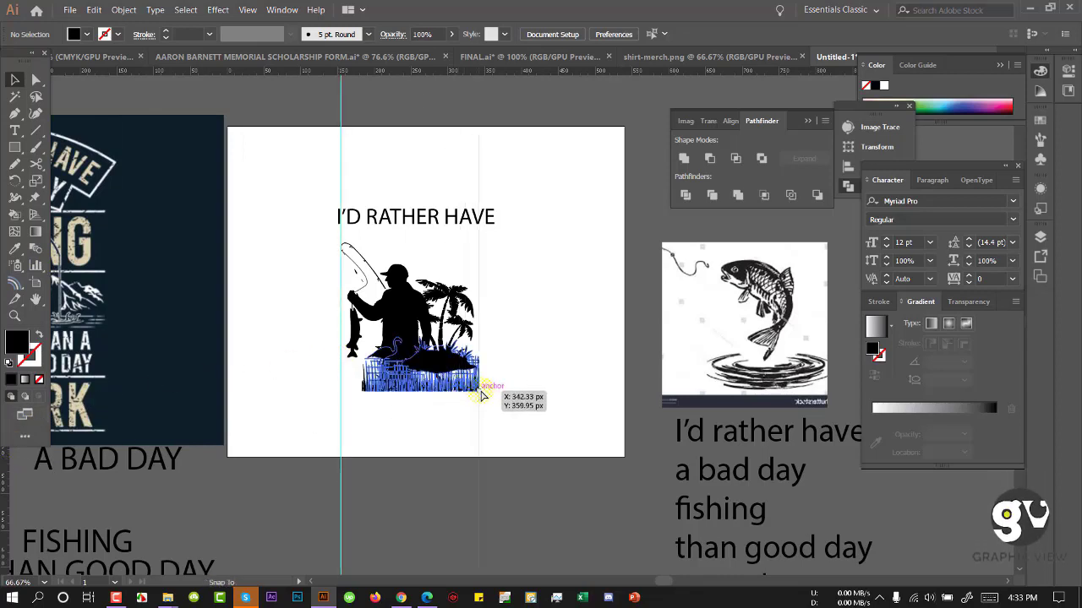
pyautogui.moveTo(481, 395); pyautogui.dragTo(479, 398)
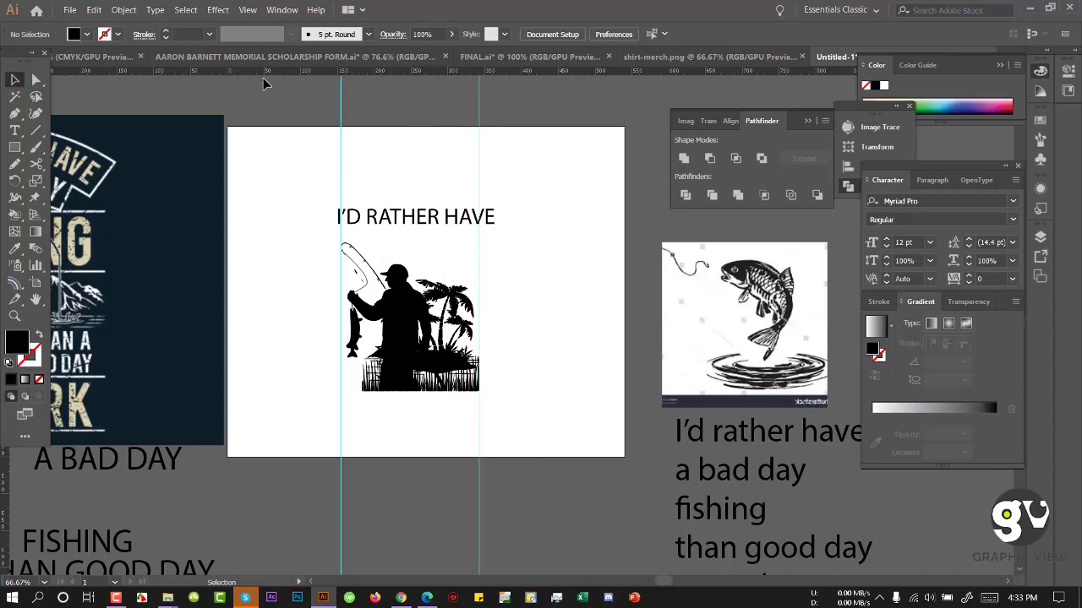
# Step: Widen the reeds leftward so that they reach the left guide
pyautogui.click(417, 359)
pyautogui.moveTo(362, 391); pyautogui.dragTo(342, 393)
pyautogui.click(362, 407)
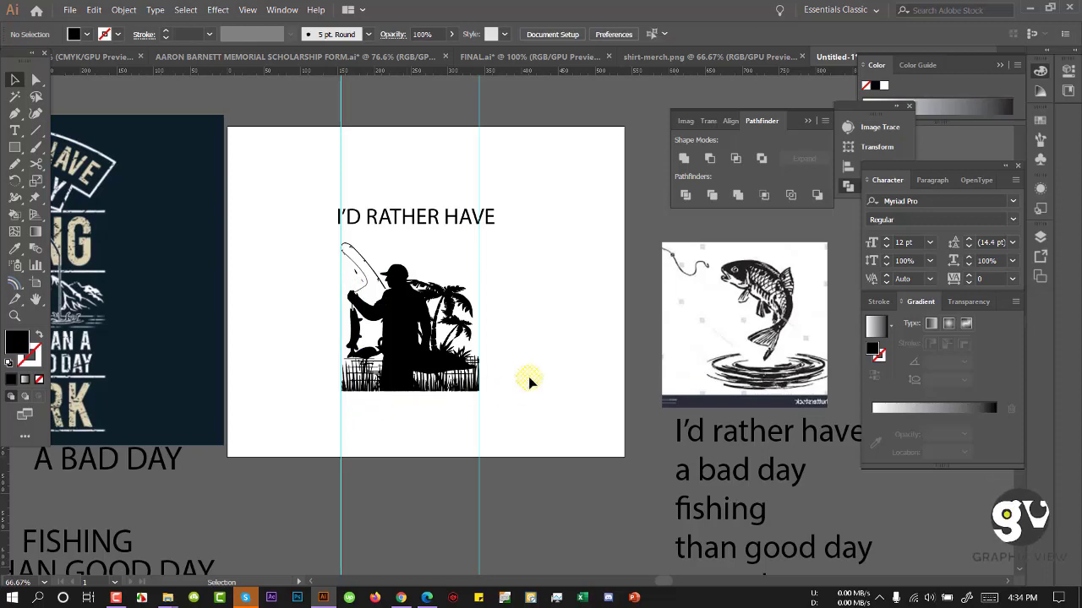
# Step: Change the font of the I'D RATHER HAVE line to Akhand Black
pyautogui.scroll(1, 262, 285)
pyautogui.click(459, 186)
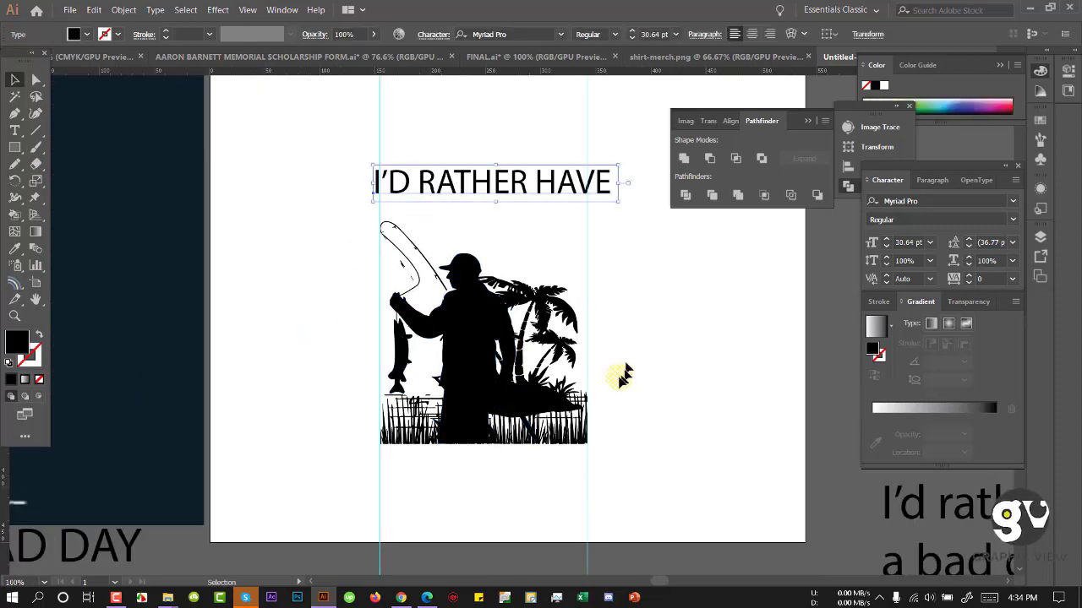
pyautogui.keyDown('alt'); pyautogui.click(535, 334); pyautogui.keyUp('alt')
pyautogui.moveTo(330, 290); pyautogui.dragTo(462, 337)
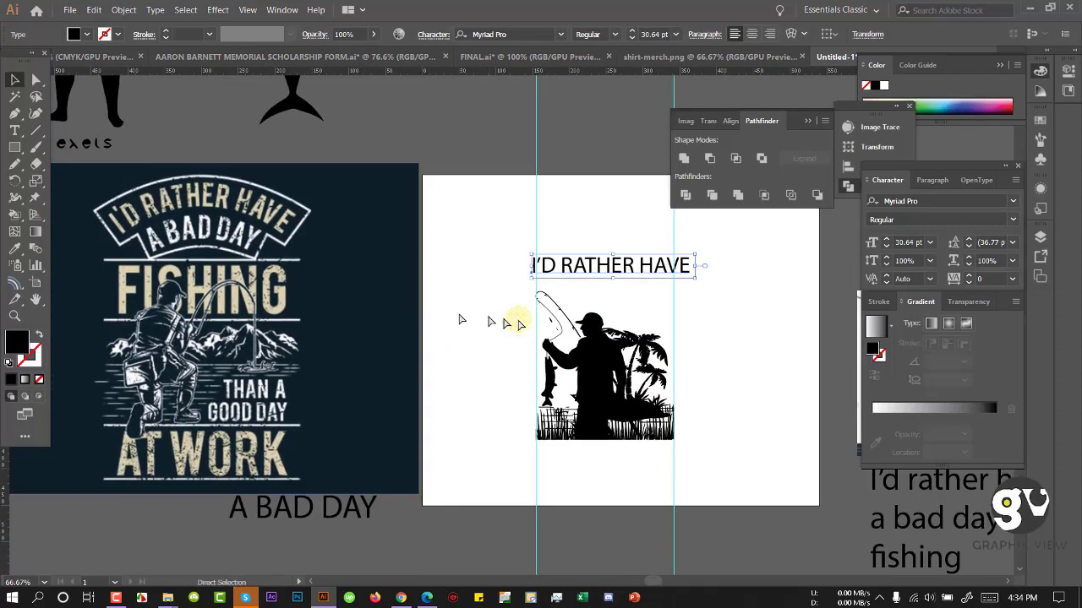
pyautogui.keyDown('alt'); pyautogui.click(571, 326); pyautogui.keyUp('alt')
pyautogui.moveTo(588, 325); pyautogui.dragTo(557, 307)
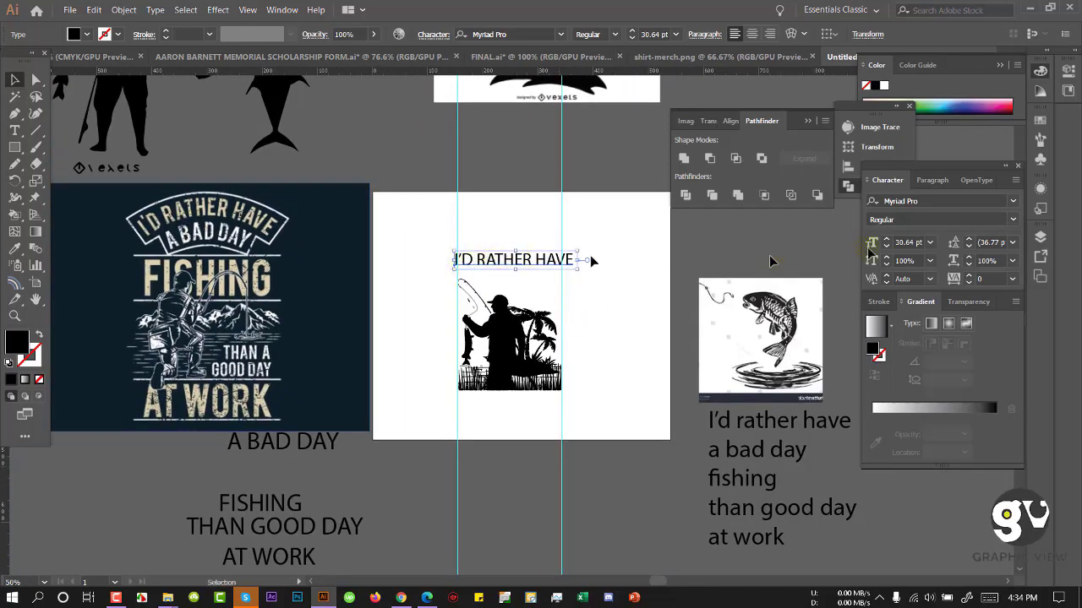
pyautogui.click(1014, 202)
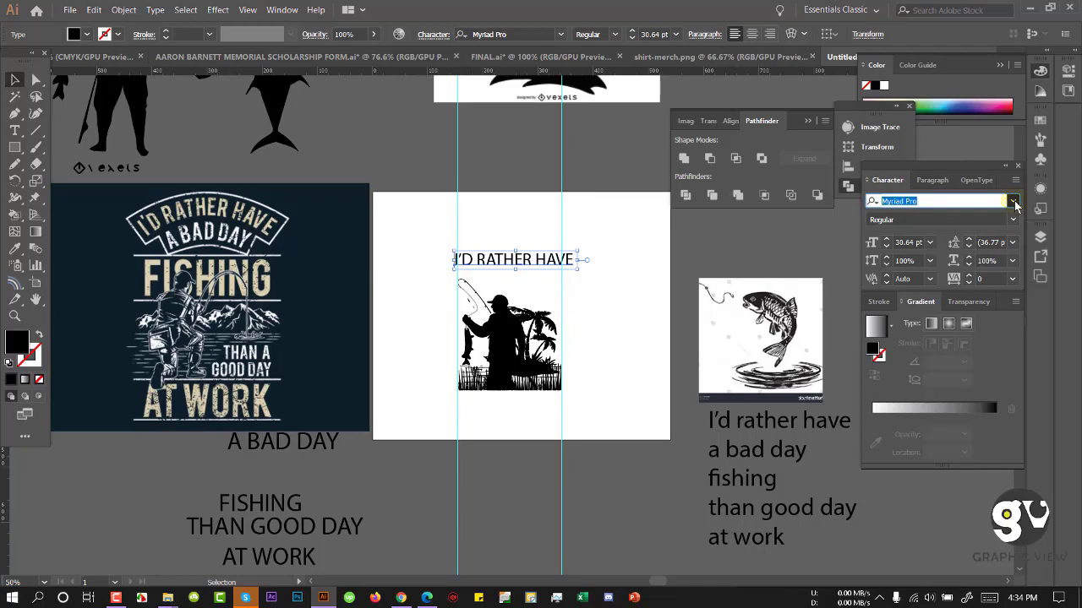
pyautogui.click(1011, 204)
pyautogui.click(1011, 205)
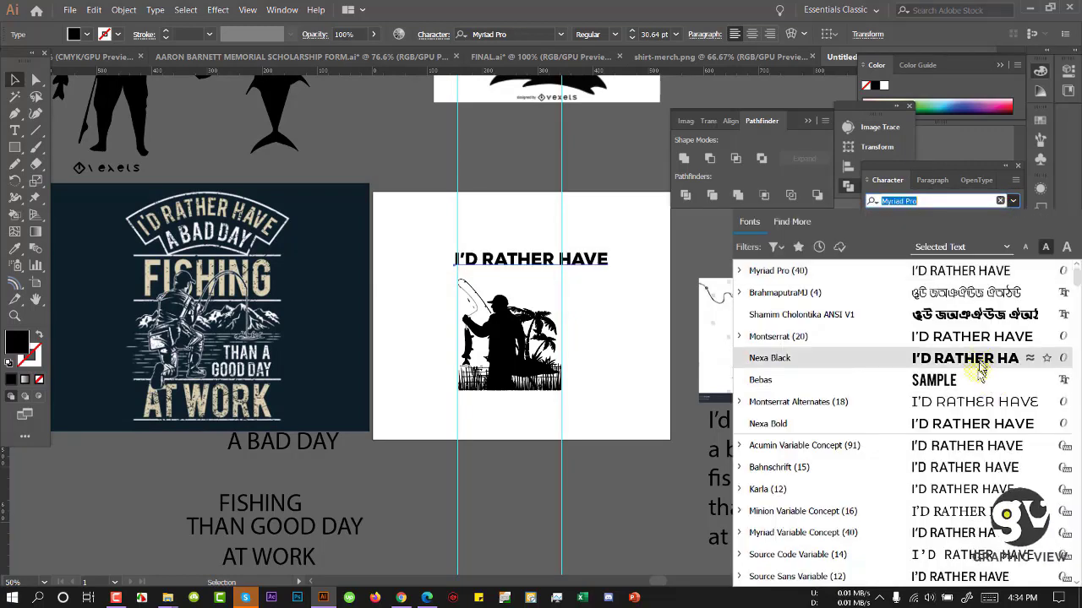
pyautogui.scroll(-1, 978, 412)
pyautogui.scroll(-6, 976, 471)
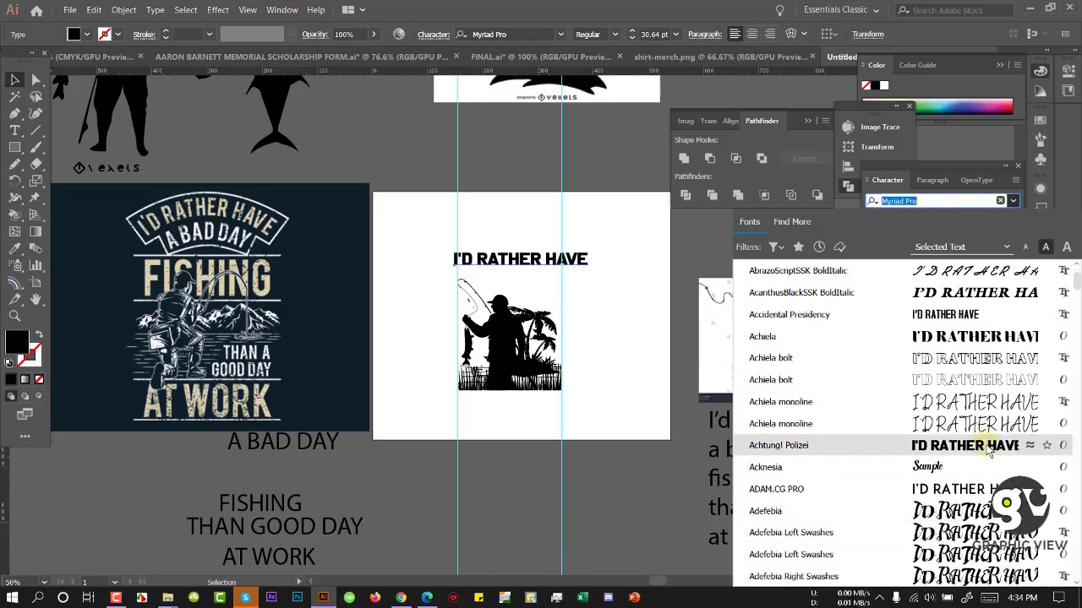
pyautogui.scroll(-7, 989, 452)
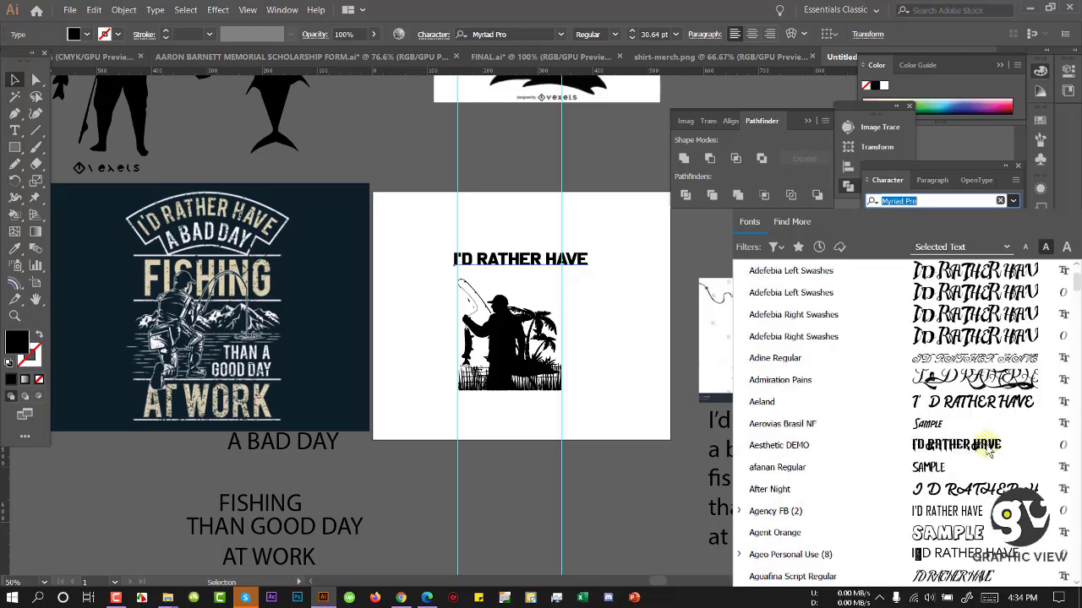
pyautogui.scroll(-1, 989, 452)
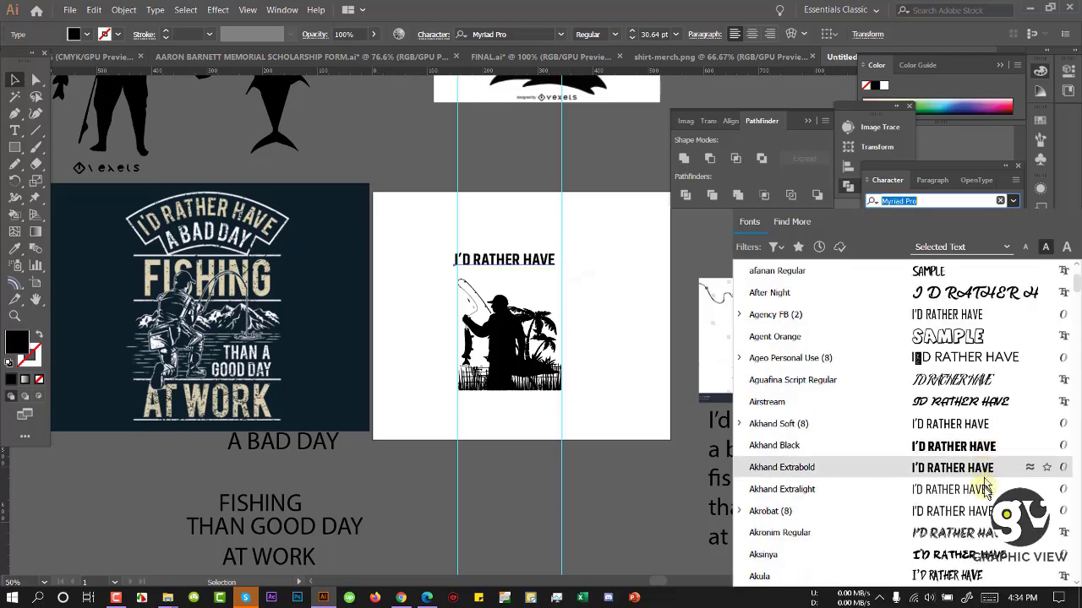
pyautogui.click(686, 336)
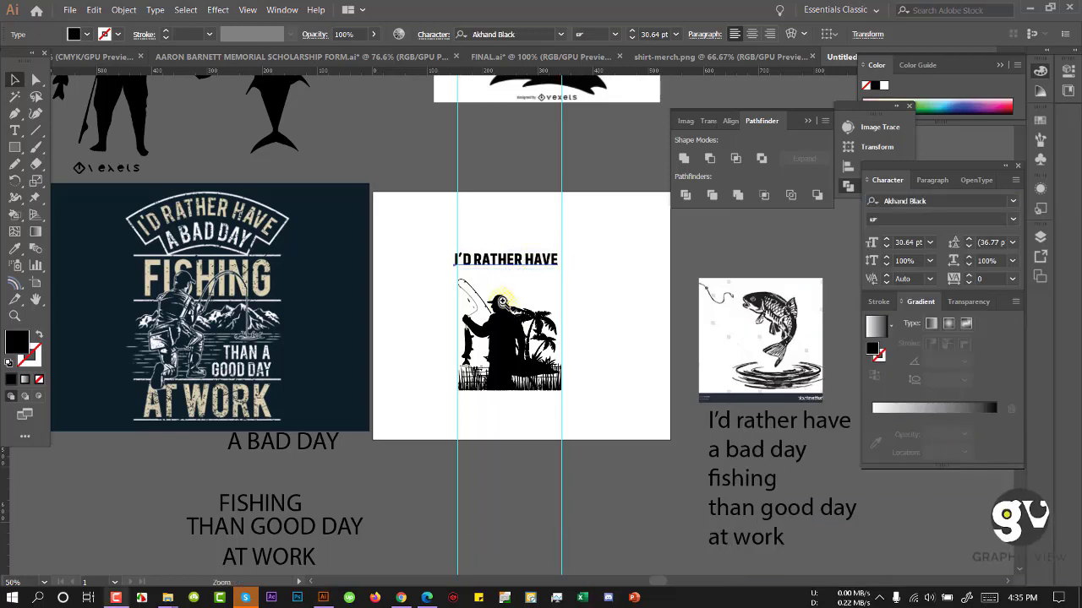
# Step: Align the I'D RATHER HAVE line to the left guide and enlarge it to 30.93 pt to span both guides
pyautogui.keyDown('ctrl'); pyautogui.click(502, 301); pyautogui.keyUp('ctrl')
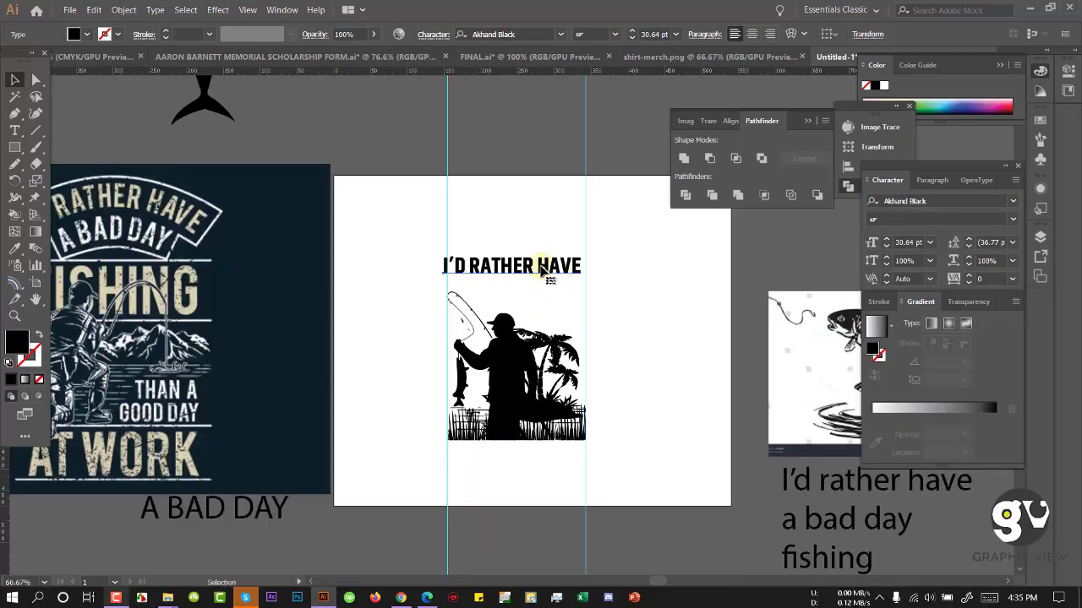
pyautogui.moveTo(541, 269); pyautogui.dragTo(543, 264)
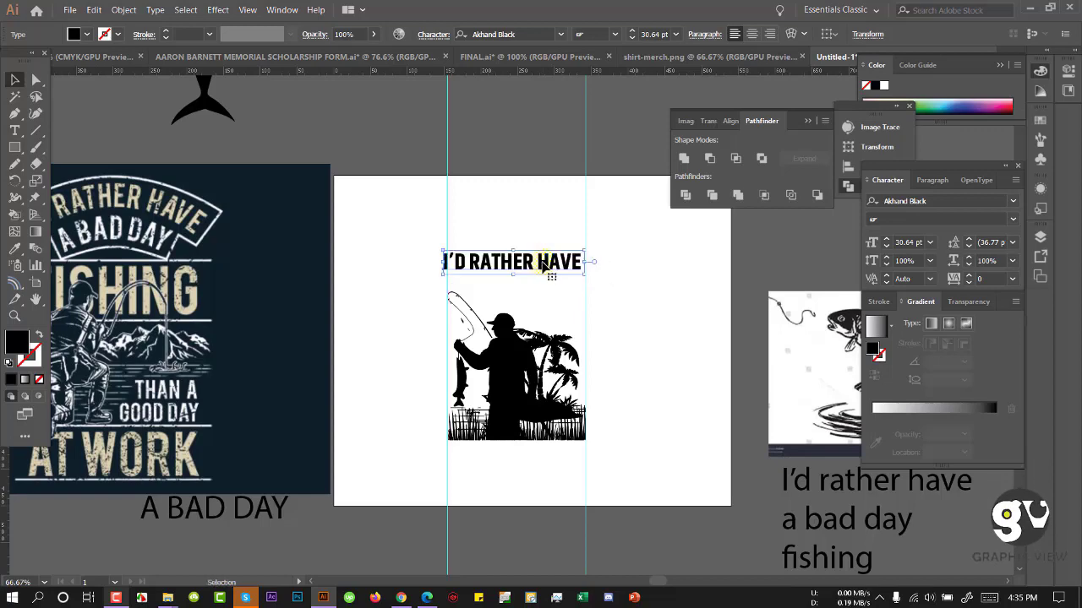
pyautogui.keyDown('ctrl'); pyautogui.click(572, 264); pyautogui.keyUp('ctrl')
pyautogui.keyDown('ctrl'); pyautogui.click(572, 264); pyautogui.keyUp('ctrl')
pyautogui.moveTo(419, 379); pyautogui.dragTo(480, 291)
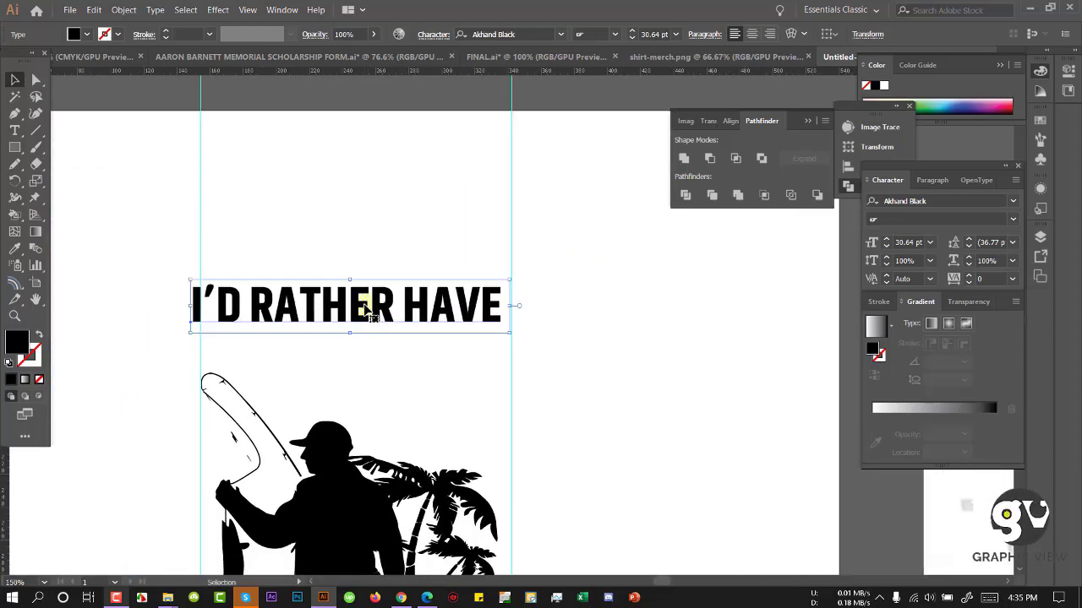
pyautogui.moveTo(365, 309); pyautogui.dragTo(374, 308)
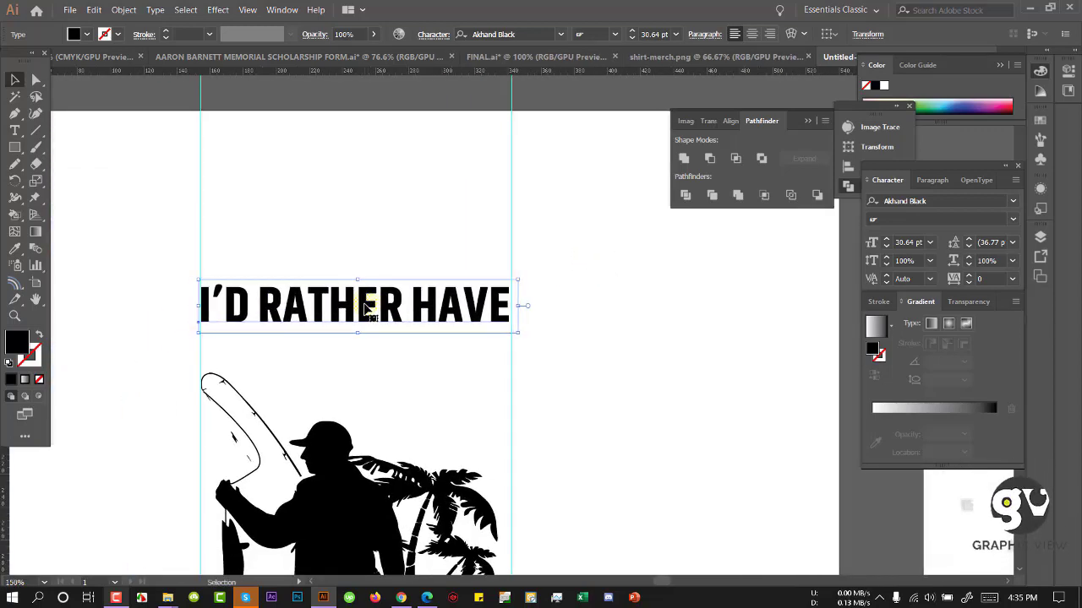
pyautogui.moveTo(520, 336); pyautogui.dragTo(521, 339)
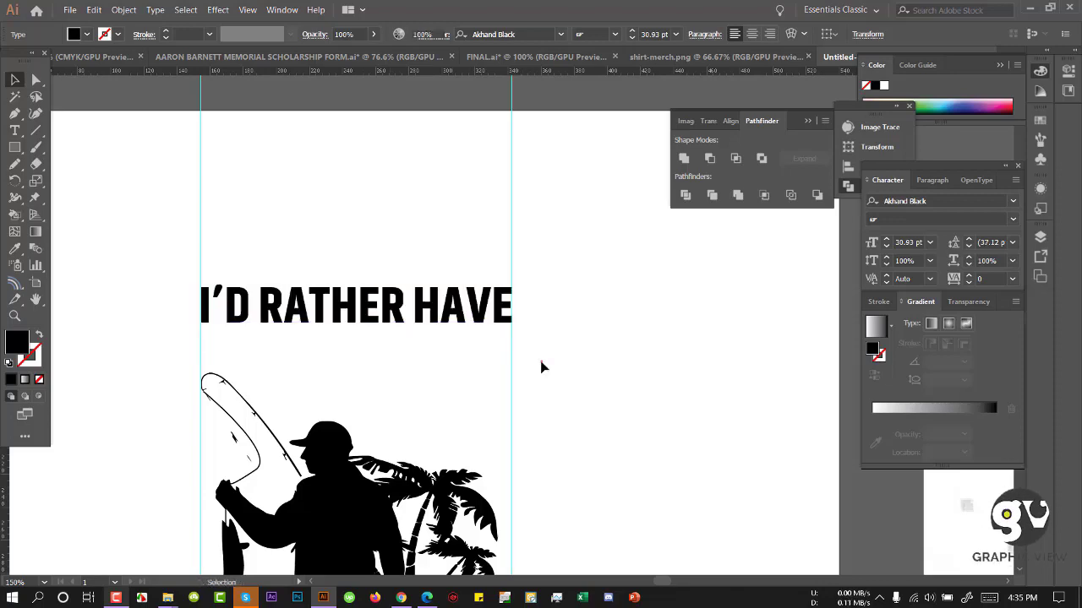
# Step: Move A BAD DAY below the I'D RATHER HAVE line and copy that line's text style onto it with the Eyedropper
pyautogui.click(440, 332)
pyautogui.keyDown('ctrl'); pyautogui.keyDown('alt'); pyautogui.click(436, 328); pyautogui.keyUp('alt'); pyautogui.keyUp('ctrl')
pyautogui.keyDown('ctrl'); pyautogui.keyDown('alt'); pyautogui.click(438, 328); pyautogui.keyUp('alt'); pyautogui.keyUp('ctrl')
pyautogui.keyDown('ctrl'); pyautogui.keyDown('alt'); pyautogui.click(451, 328); pyautogui.keyUp('alt'); pyautogui.keyUp('ctrl')
pyautogui.scroll(-3, 364, 490)
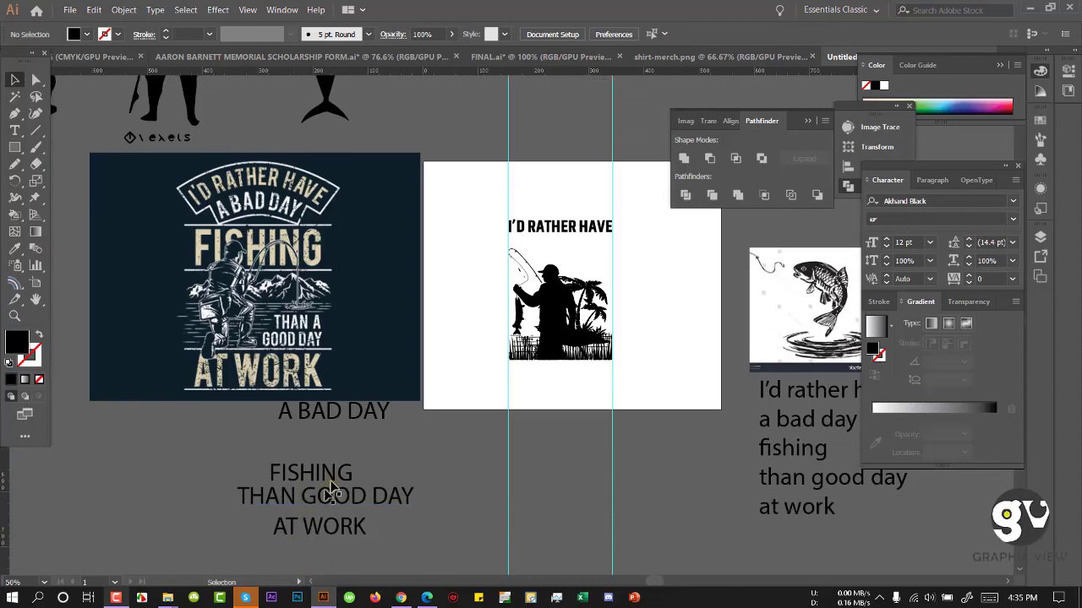
pyautogui.moveTo(332, 377); pyautogui.dragTo(577, 212)
pyautogui.moveTo(640, 226); pyautogui.dragTo(617, 210)
pyautogui.click(16, 250)
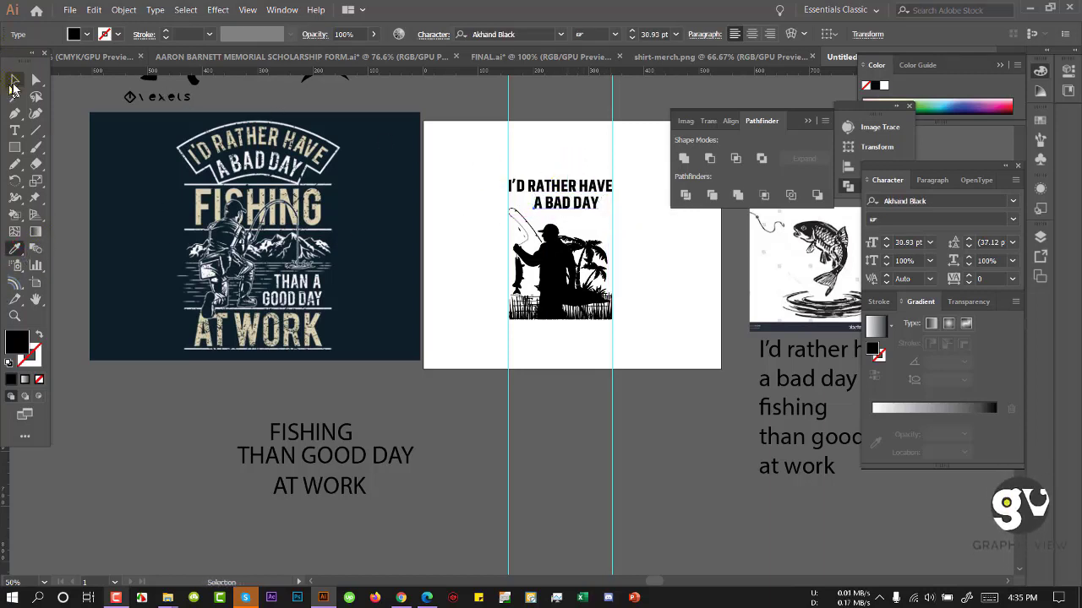
pyautogui.click(15, 78)
# Step: Enlarge the A BAD DAY line to 40.63 pt, ending at the right guide
pyautogui.click(577, 206)
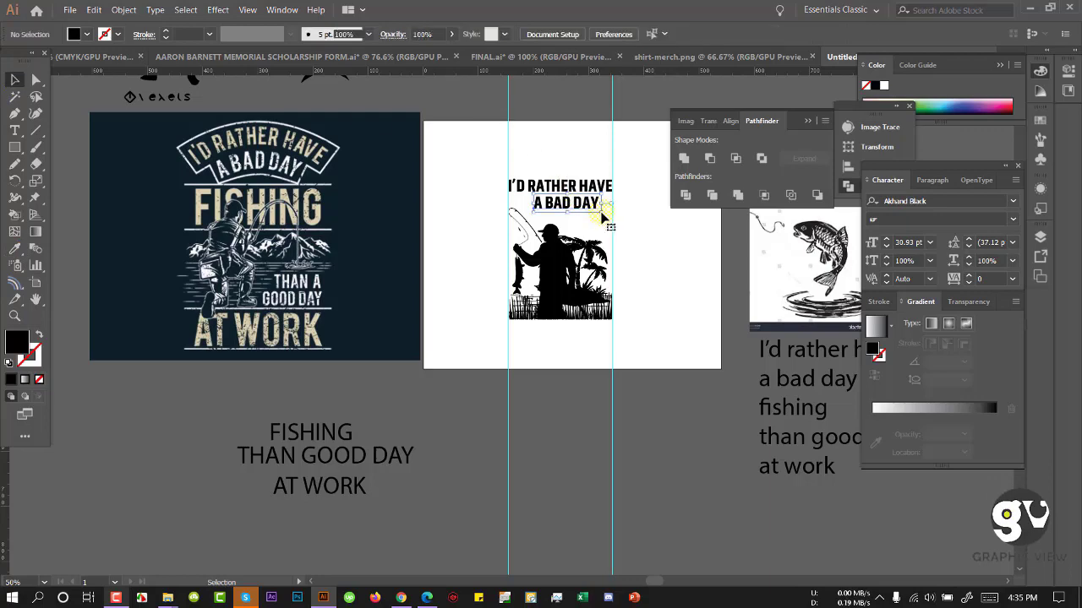
pyautogui.moveTo(600, 212); pyautogui.dragTo(619, 218)
pyautogui.moveTo(608, 213); pyautogui.dragTo(604, 213)
pyautogui.click(614, 242)
# Step: Move the I'D RATHER HAVE and A BAD DAY lines up to leave room above the fisherman
pyautogui.click(448, 218)
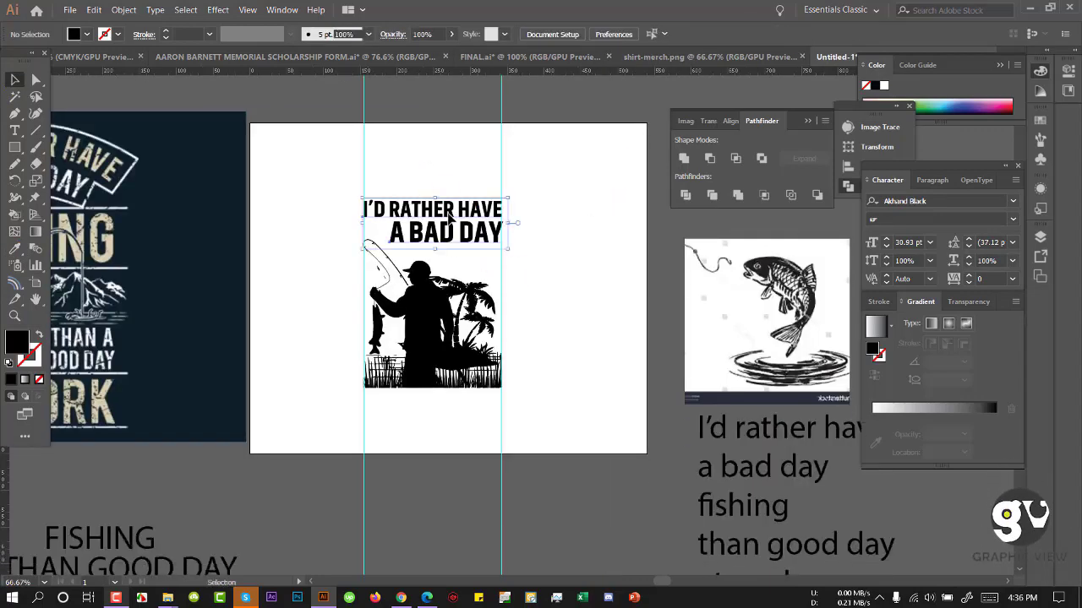
pyautogui.moveTo(448, 218); pyautogui.dragTo(448, 197)
pyautogui.click(518, 196)
pyautogui.click(483, 222)
pyautogui.click(541, 254)
# Step: Move FISHING below A BAD DAY and give it the same Akhand Black 40.63 pt text style
pyautogui.scroll(-1, 541, 525)
pyautogui.scroll(-1, 208, 480)
pyautogui.moveTo(208, 480); pyautogui.dragTo(464, 256)
pyautogui.hotkey('ctrl', '+')
pyautogui.hotkey('ctrl', '+')
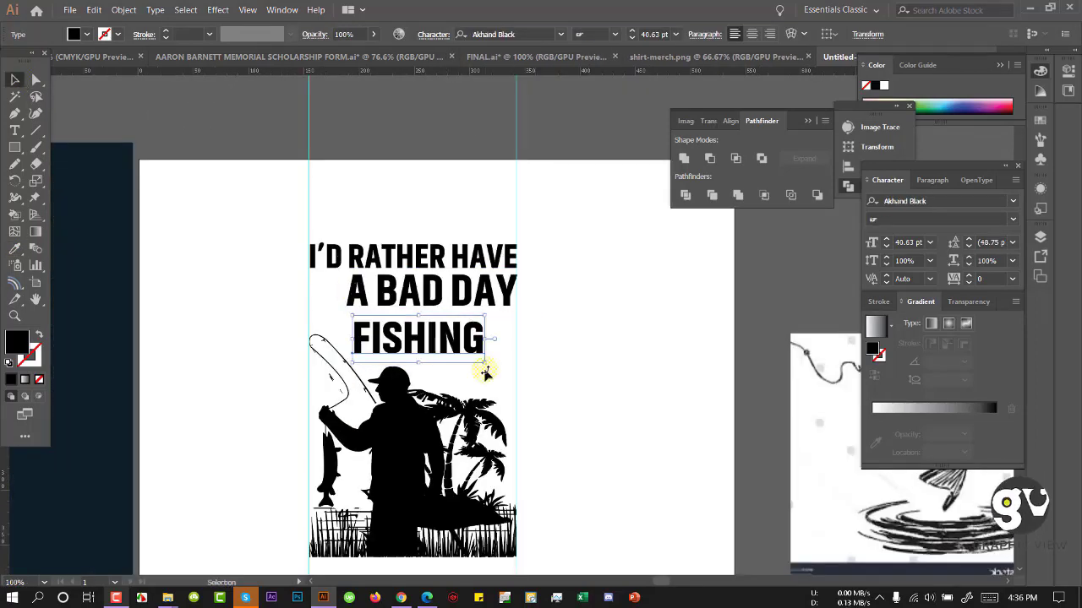
# Step: Enlarge FISHING to about 62 pt and stretch it so that it fills the width between the two guides
pyautogui.moveTo(486, 371); pyautogui.dragTo(522, 372)
pyautogui.moveTo(303, 296); pyautogui.dragTo(306, 297)
pyautogui.moveTo(519, 373); pyautogui.dragTo(516, 369)
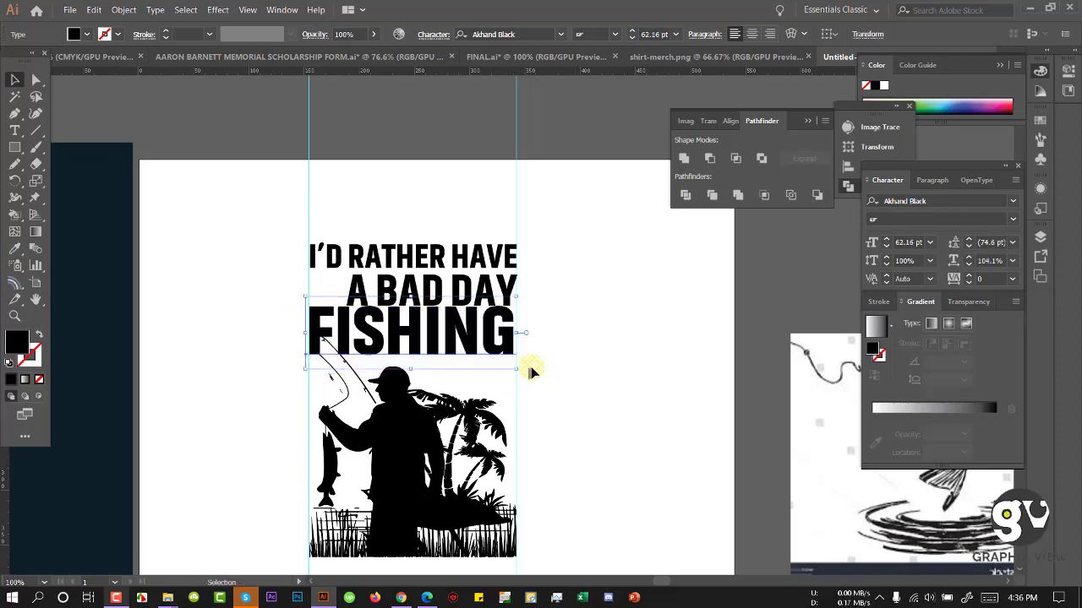
pyautogui.hotkey('ctrl', '+')
pyautogui.moveTo(606, 394); pyautogui.dragTo(609, 396)
pyautogui.hotkey('ctrl', '-')
# Step: Reduce the A BAD DAY line to 37 pt and centre it between the guides
pyautogui.click(494, 302)
pyautogui.click(667, 316)
pyautogui.hotkey('ctrl', '-')
pyautogui.hotkey('ctrl', '-')
pyautogui.click(554, 333)
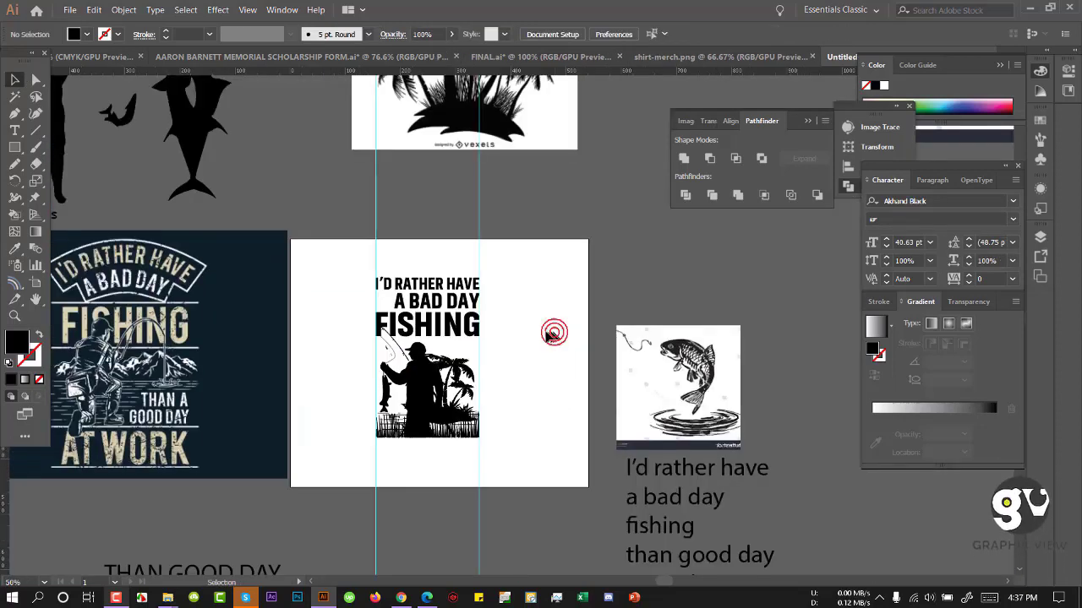
pyautogui.scroll(-2, 553, 332)
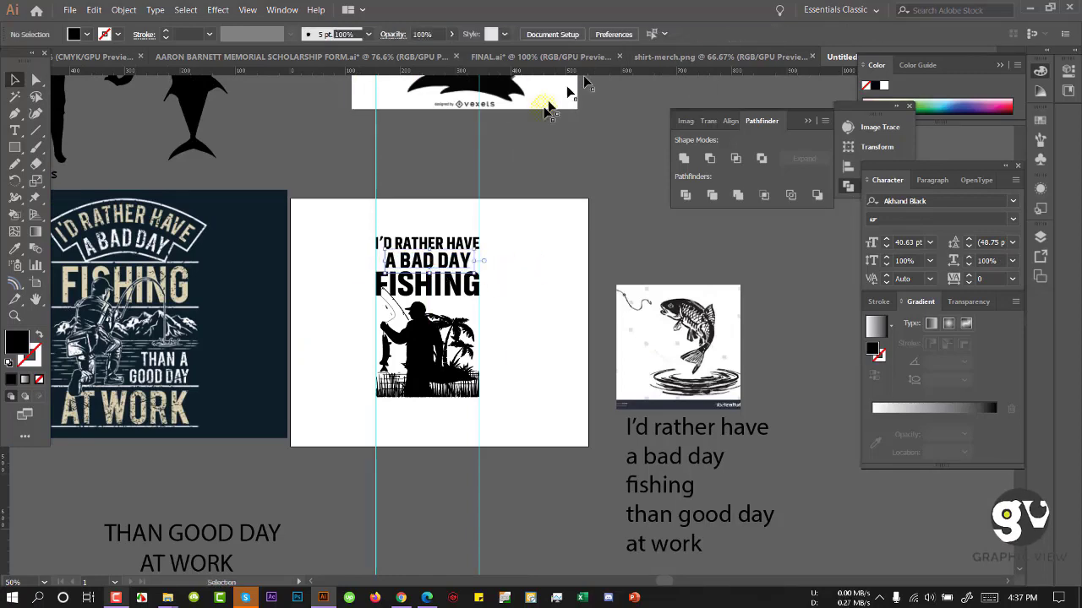
pyautogui.hotkey('ctrl', '-')
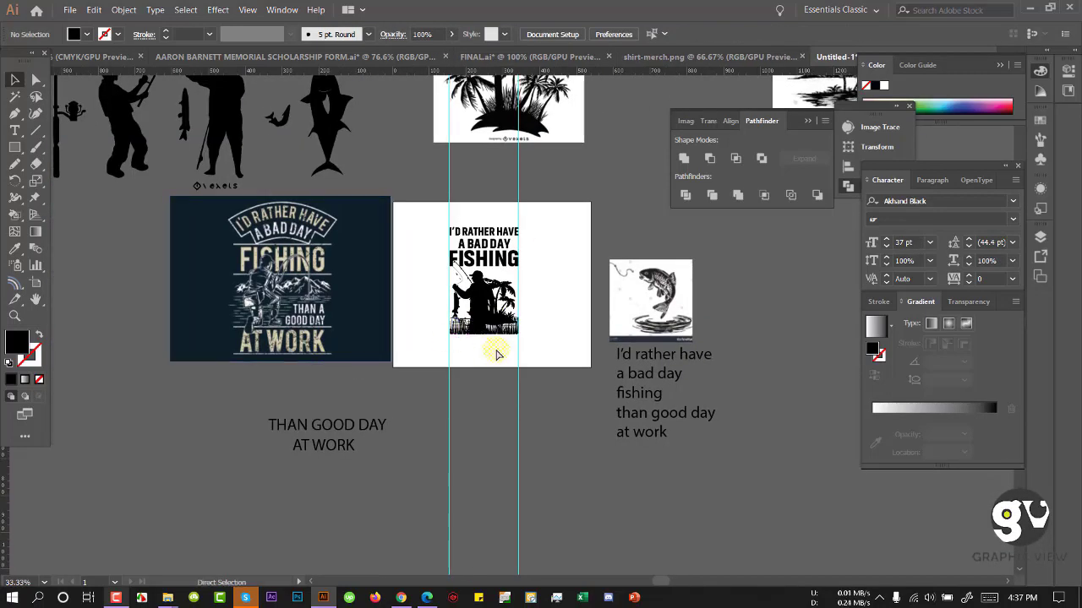
# Step: Move THAN GOOD DAY and AT WORK below the fisherman and copy the headline's text style onto them
pyautogui.keyDown('ctrl'); pyautogui.click(498, 350); pyautogui.keyUp('ctrl')
pyautogui.moveTo(287, 452); pyautogui.dragTo(503, 310)
pyautogui.click(15, 248)
pyautogui.click(495, 148)
pyautogui.click(15, 79)
# Step: Scale THAN GOOD DAY and AT WORK to the width between the guides, with AT WORK at about 60.9 pt
pyautogui.moveTo(534, 317); pyautogui.dragTo(540, 322)
pyautogui.moveTo(461, 351); pyautogui.dragTo(466, 330)
pyautogui.moveTo(500, 336); pyautogui.dragTo(541, 348)
pyautogui.hotkey('ctrl', '+')
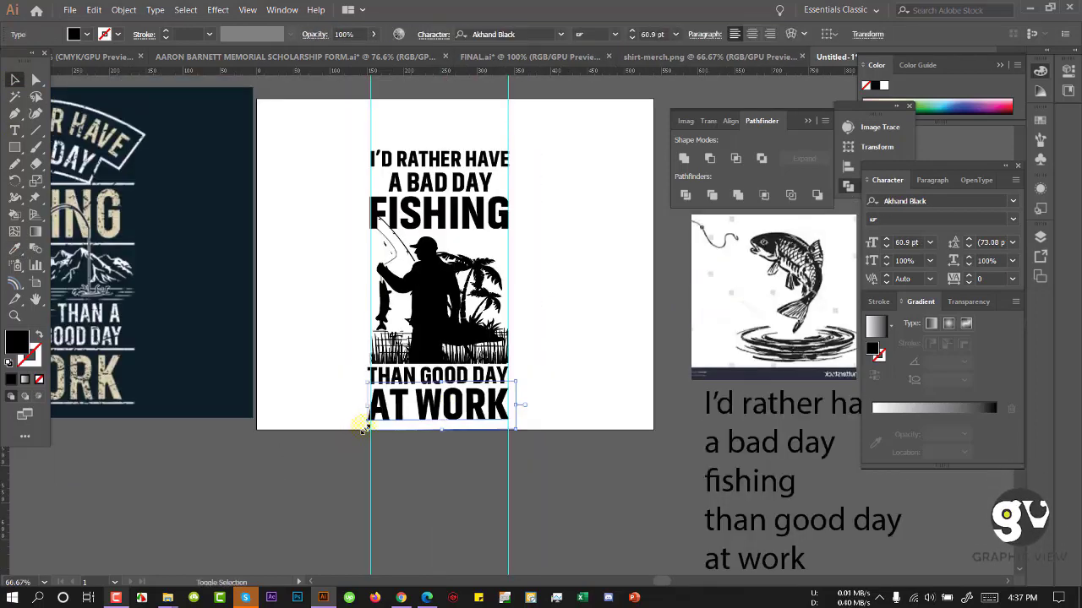
pyautogui.moveTo(365, 430); pyautogui.dragTo(370, 426)
pyautogui.hotkey('ctrl', '-')
pyautogui.scroll(1, 529, 334)
pyautogui.hotkey('ctrl', 'alt', 'a')
pyautogui.moveTo(531, 371); pyautogui.dragTo(589, 377)
pyautogui.click(582, 420)
pyautogui.hotkey('ctrl', 'z')
pyautogui.moveTo(379, 145); pyautogui.dragTo(565, 367)
pyautogui.click(575, 359)
pyautogui.hotkey('ctrl', 'z')
# Step: Move the three upper text lines up and enlarge the fisherman illustration from its left edge past the right guide
pyautogui.moveTo(492, 212); pyautogui.dragTo(496, 150)
pyautogui.moveTo(387, 217); pyautogui.dragTo(551, 306)
pyautogui.moveTo(520, 217); pyautogui.dragTo(559, 208)
pyautogui.click(611, 227)
# Step: Enlarge the three upper text lines together to nearly the illustration's width
pyautogui.scroll(1, 515, 357)
pyautogui.moveTo(492, 201); pyautogui.dragTo(558, 257)
pyautogui.click(566, 264)
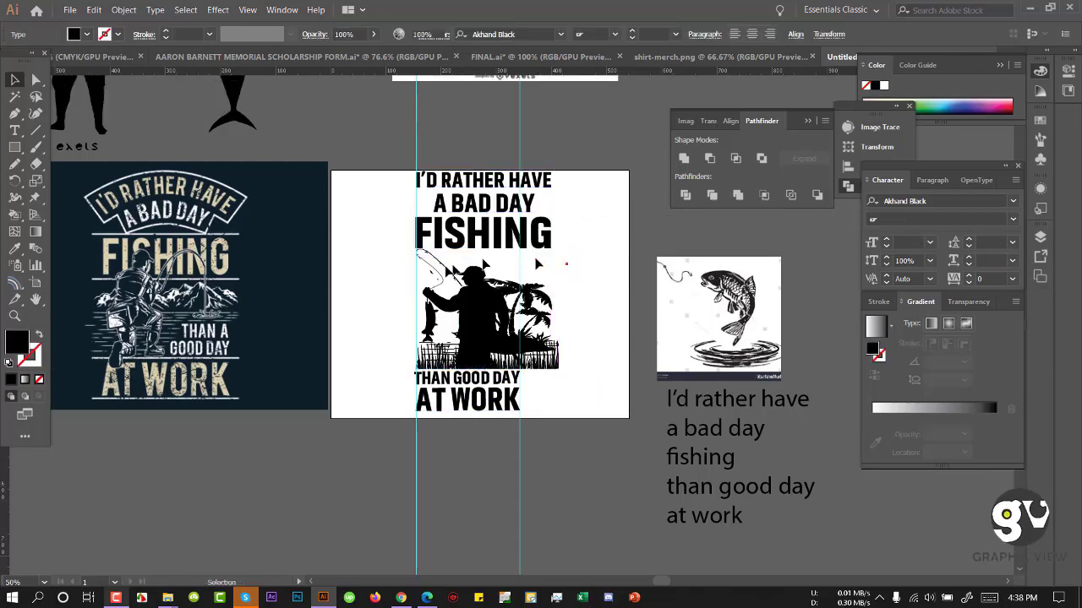
# Step: Move the right vertical guide out to the right edge of the enlarged illustration
pyautogui.rightClick(542, 438)
pyautogui.click(589, 353)
pyautogui.moveTo(519, 435); pyautogui.dragTo(556, 391)
# Step: Enlarge the three upper text lines and the two lower ones to fit the new width between the guides
pyautogui.click(532, 237)
pyautogui.moveTo(559, 258); pyautogui.dragTo(566, 262)
pyautogui.click(514, 399)
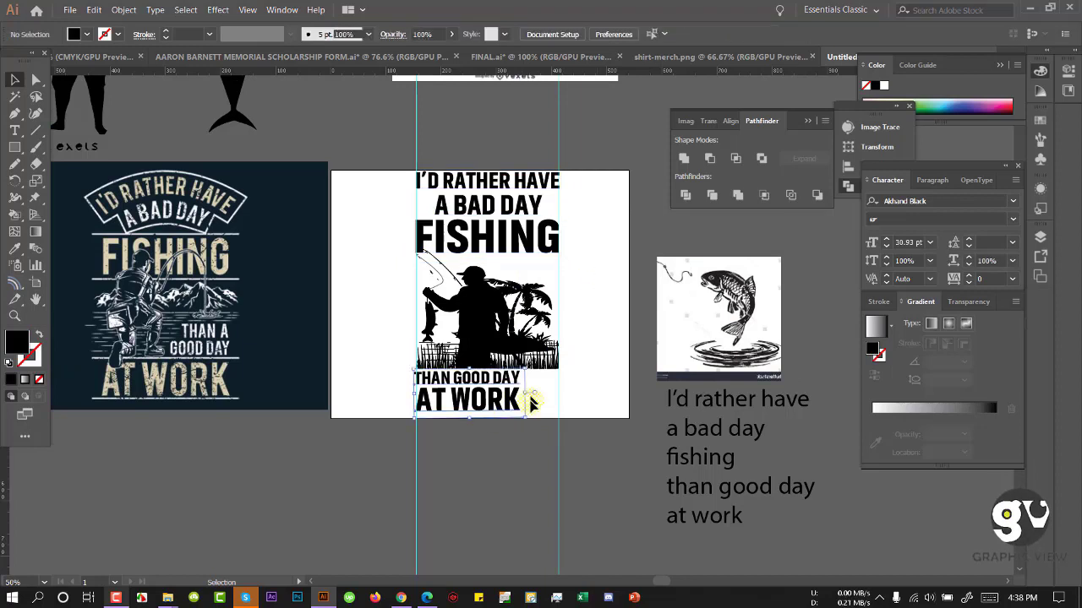
pyautogui.moveTo(525, 393); pyautogui.dragTo(563, 384)
pyautogui.click(589, 345)
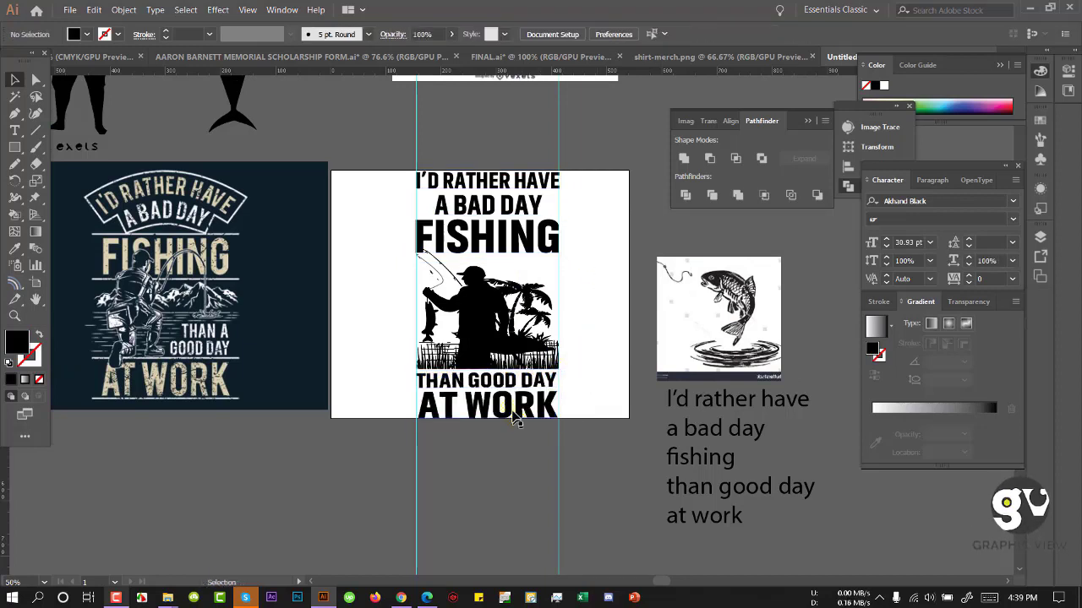
# Step: Set the AT WORK line's font size to 65 pt and its tracking to 60
pyautogui.click(516, 420)
pyautogui.click(632, 38)
pyautogui.click(632, 38)
pyautogui.click(632, 38)
pyautogui.click(631, 38)
pyautogui.hotkey('alt', 'Right')
pyautogui.hotkey('alt', 'Right')
pyautogui.hotkey('alt', 'Right')
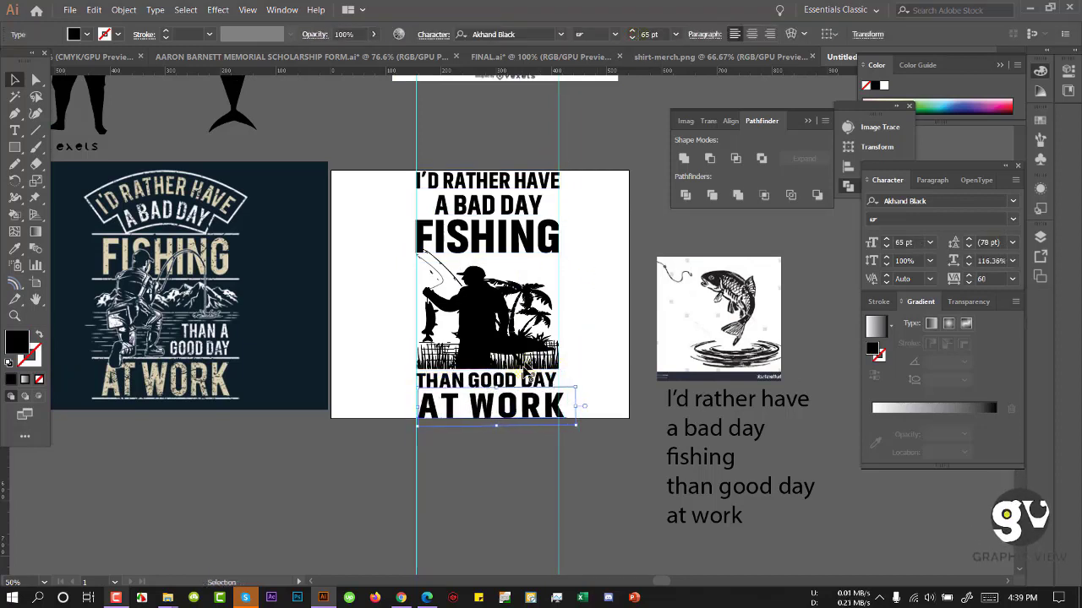
# Step: Narrow the AT WORK line to the guide width, and scale the whole design slightly wider and shorter inside the artboard
pyautogui.moveTo(522, 410); pyautogui.dragTo(574, 425)
pyautogui.click(567, 451)
pyautogui.scroll(2, 569, 406)
pyautogui.hotkey('ctrl', 'alt', 'a')
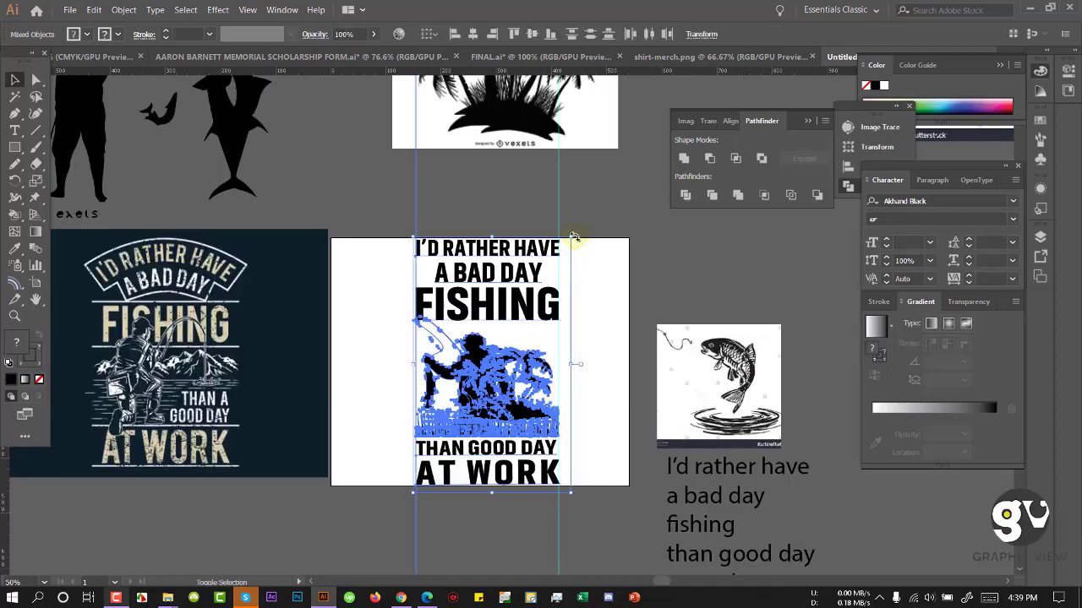
pyautogui.moveTo(574, 238); pyautogui.dragTo(590, 265)
pyautogui.moveTo(506, 338); pyautogui.dragTo(485, 317)
pyautogui.click(490, 507)
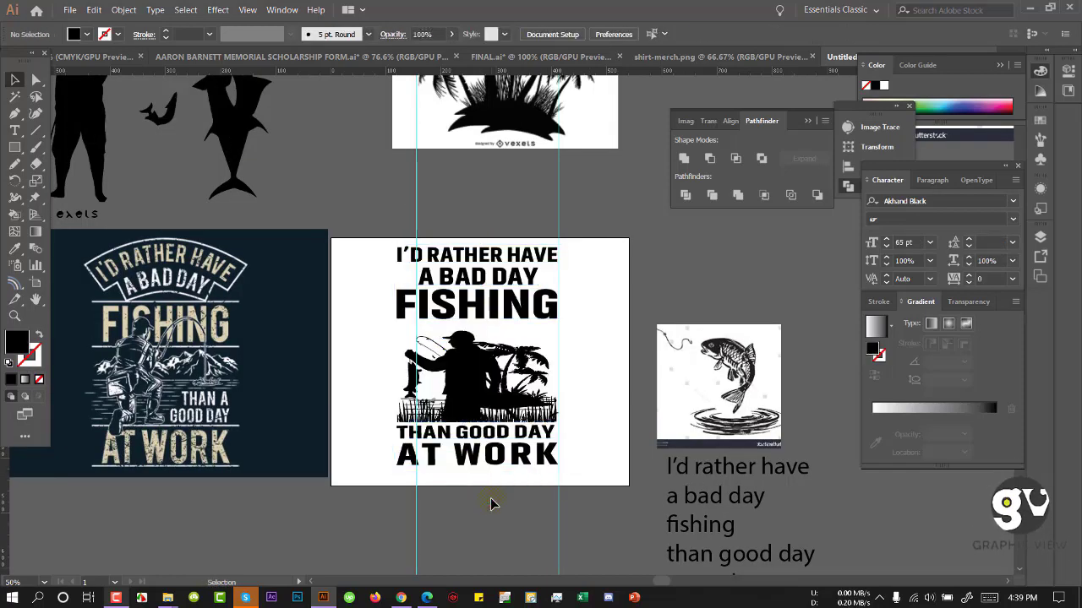
# Step: Move the three upper text lines down together so that FISHING sits just above the fisherman illustration
pyautogui.click(489, 312)
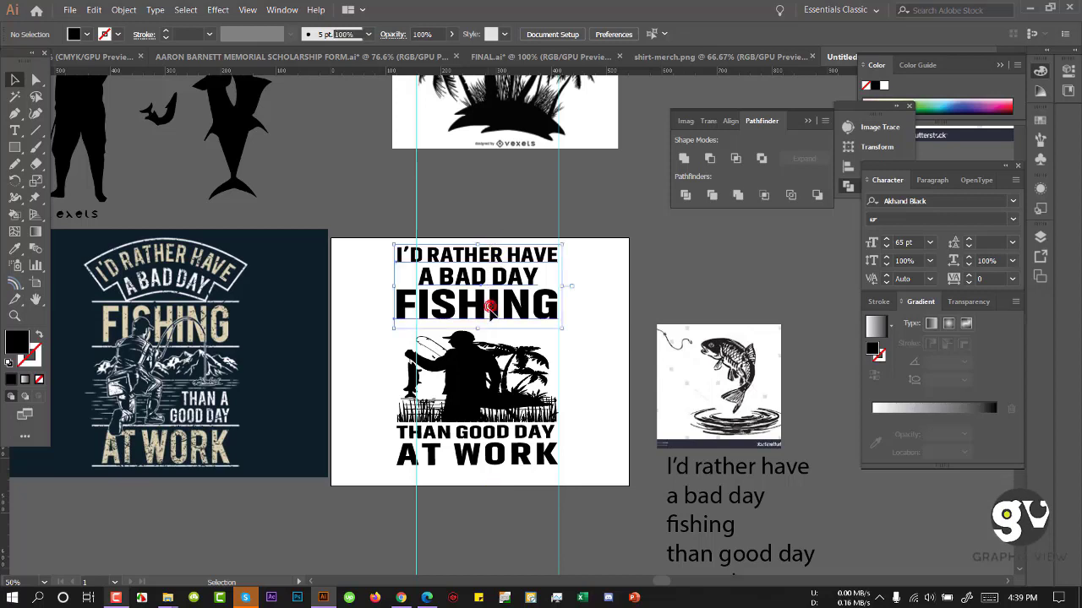
pyautogui.moveTo(490, 307); pyautogui.dragTo(496, 322)
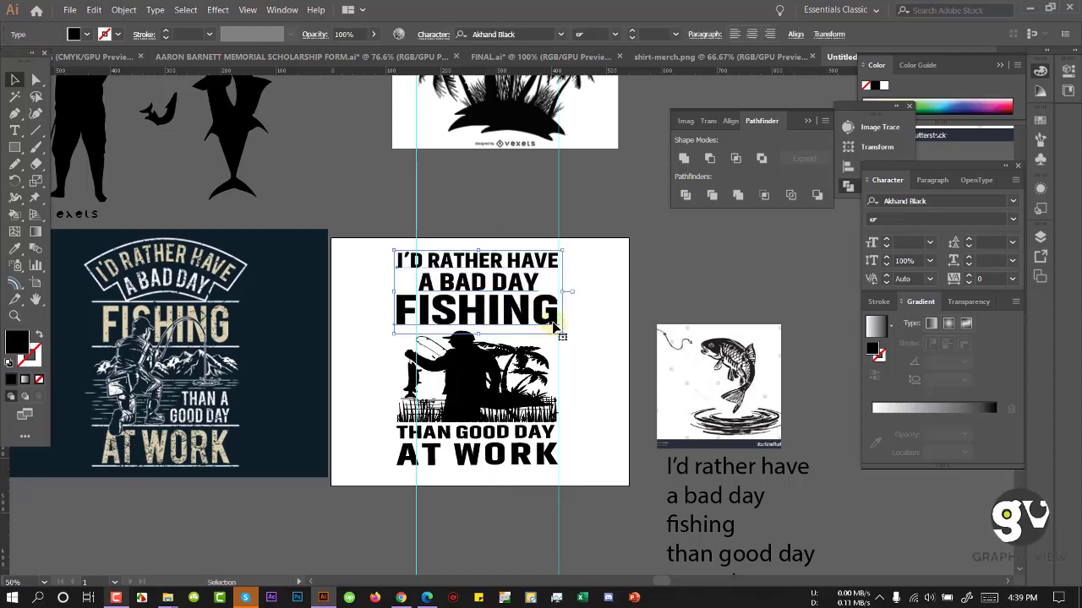
pyautogui.press('Down')
pyautogui.press('Down')
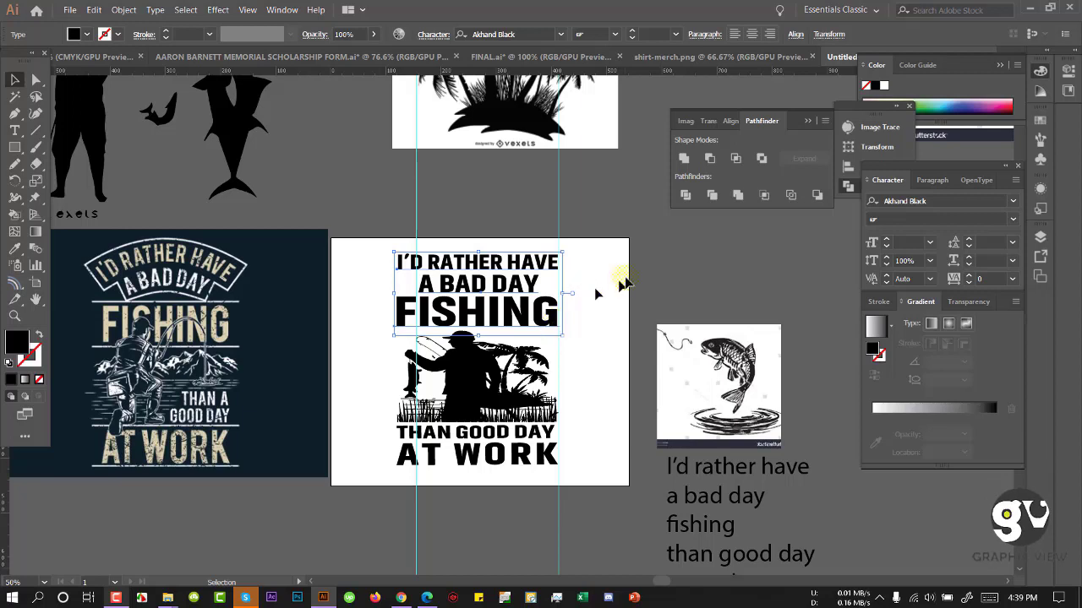
pyautogui.click(622, 283)
pyautogui.click(480, 321)
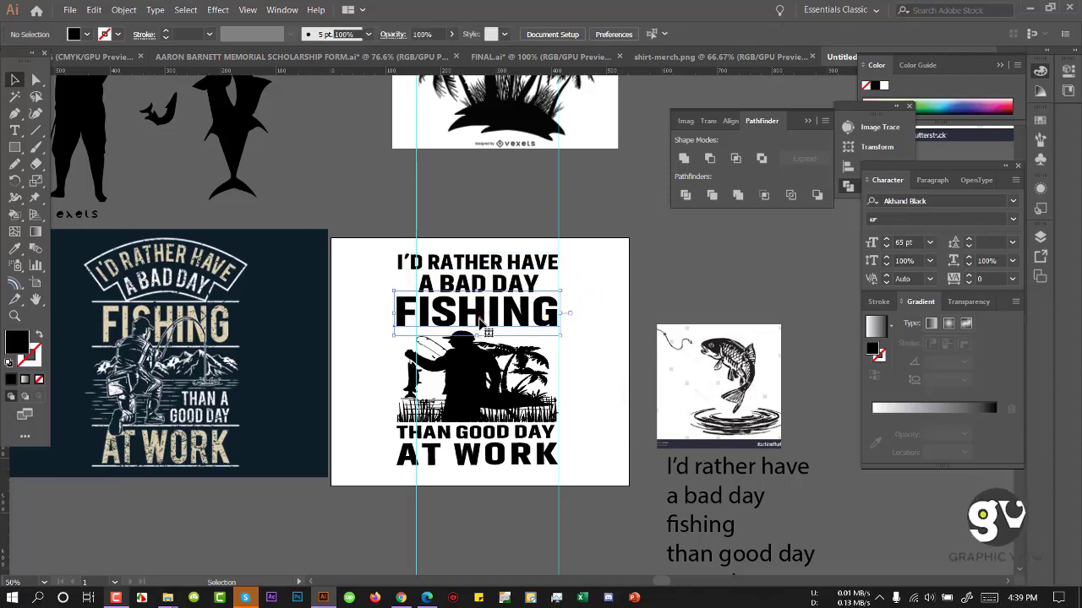
pyautogui.scroll(2, 341, 315)
pyautogui.scroll(-1, 340, 314)
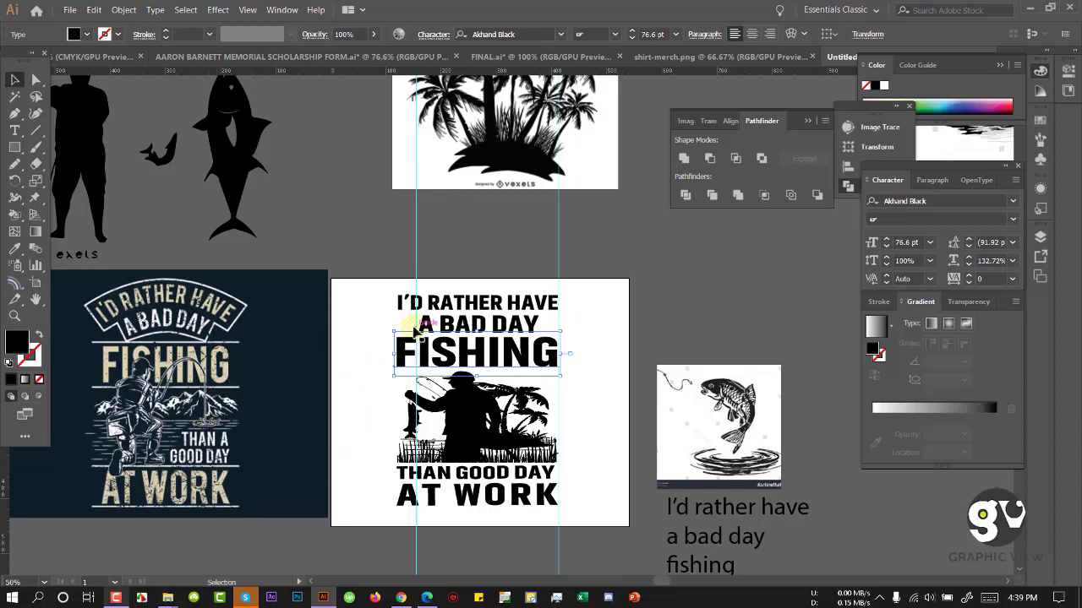
pyautogui.scroll(-1, 479, 338)
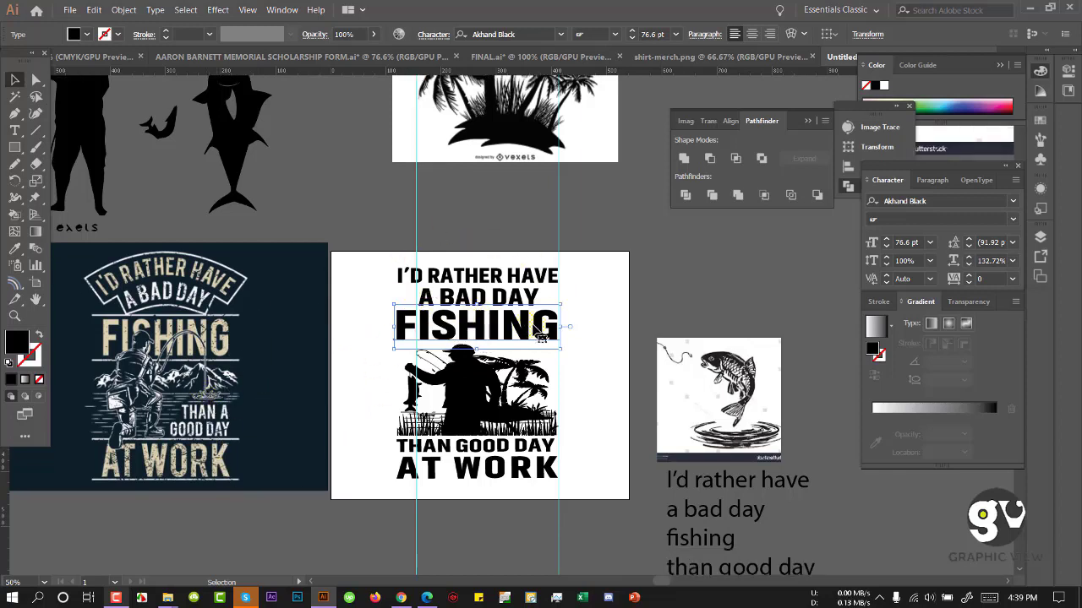
pyautogui.click(612, 286)
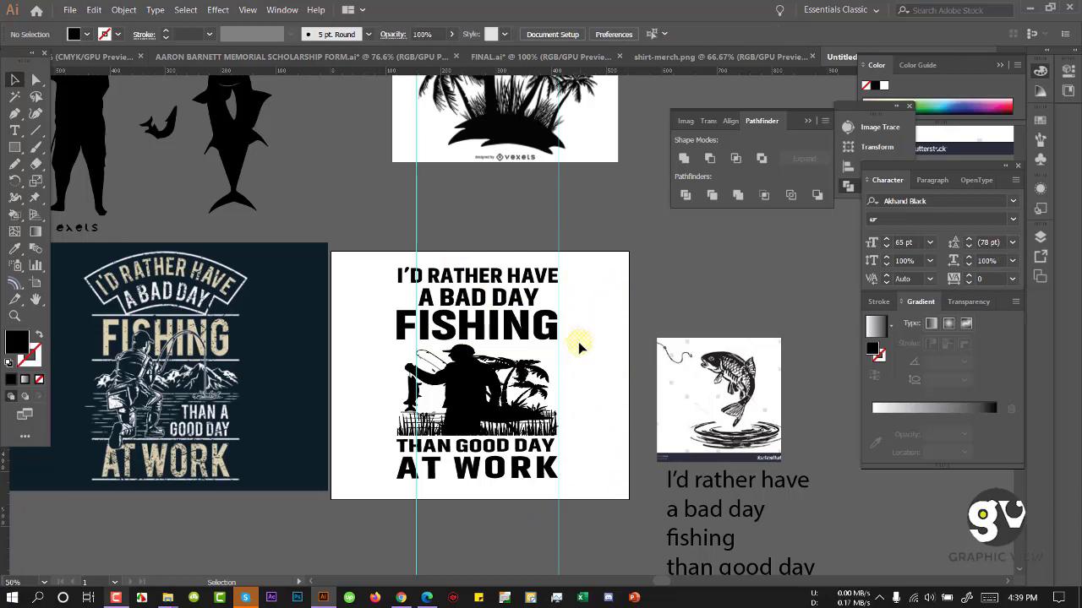
# Step: Lock the guides and draw a black 540 x 450 px rectangle covering the whole artboard
pyautogui.click(398, 299)
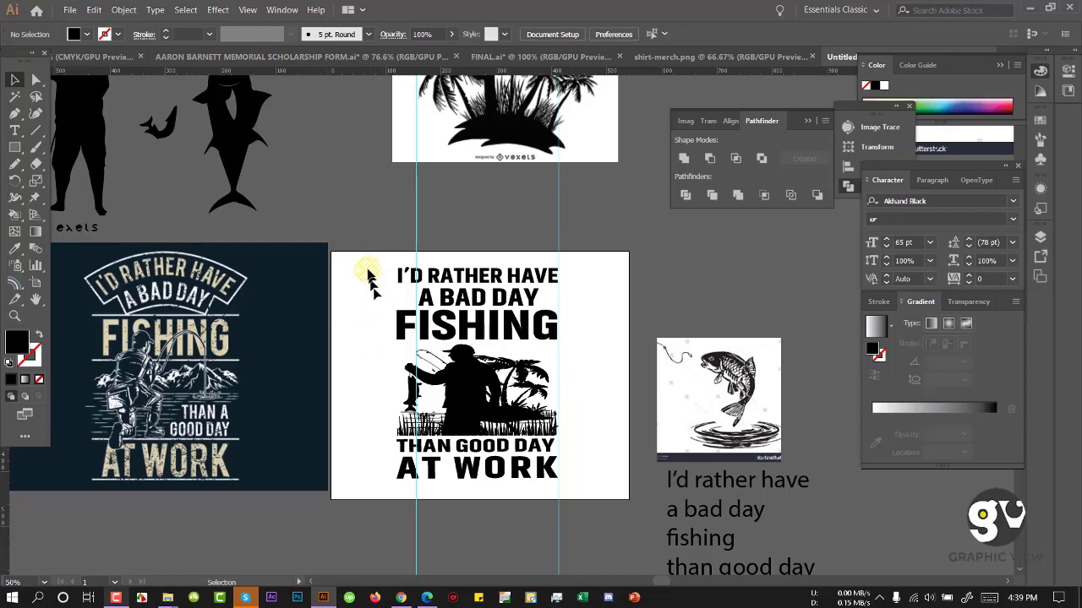
pyautogui.rightClick(379, 208)
pyautogui.click(414, 338)
pyautogui.click(414, 319)
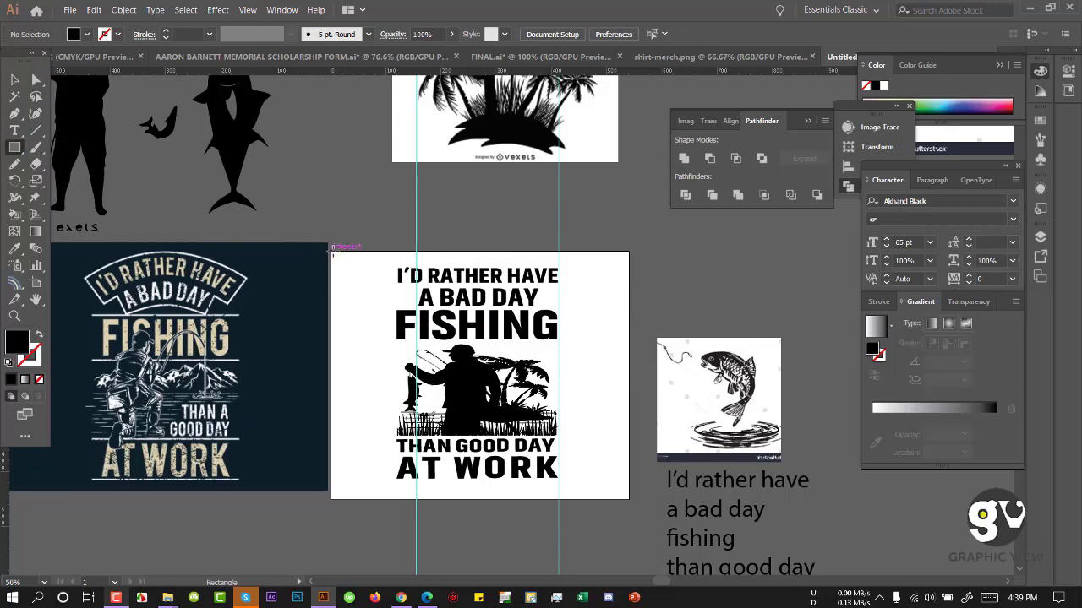
pyautogui.moveTo(332, 250); pyautogui.dragTo(629, 499)
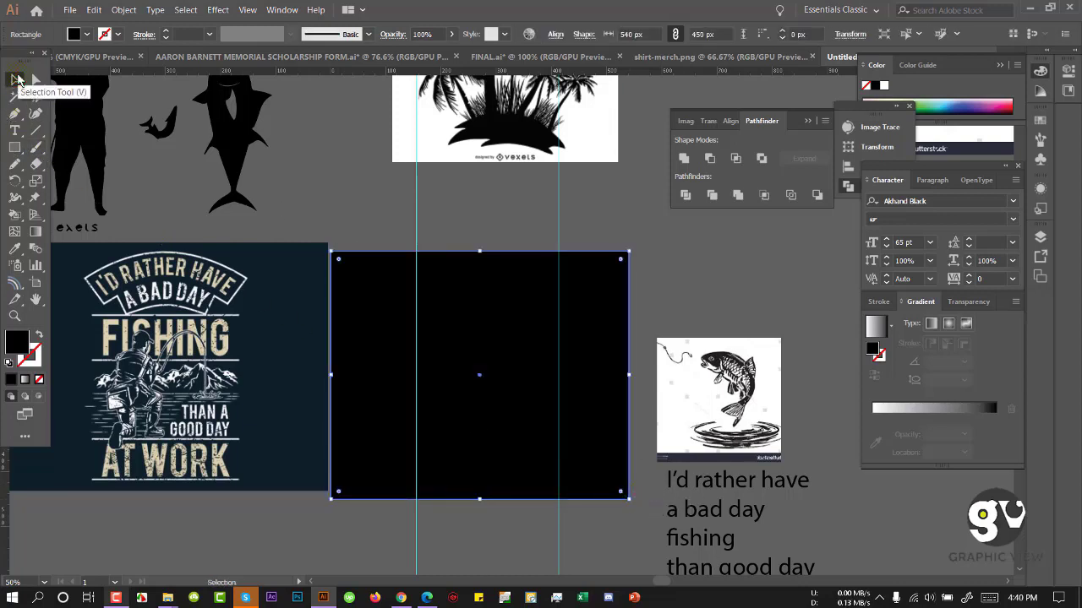
# Step: Send the black rectangle to the back and lock it as the design's background
pyautogui.rightClick(356, 270)
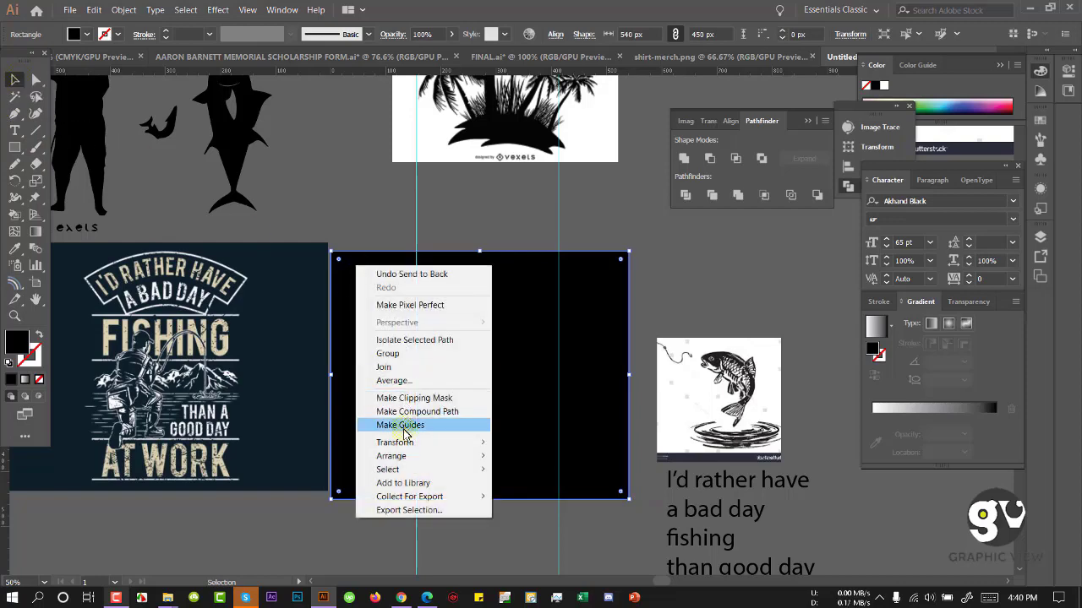
pyautogui.moveTo(398, 446)
pyautogui.click(535, 498)
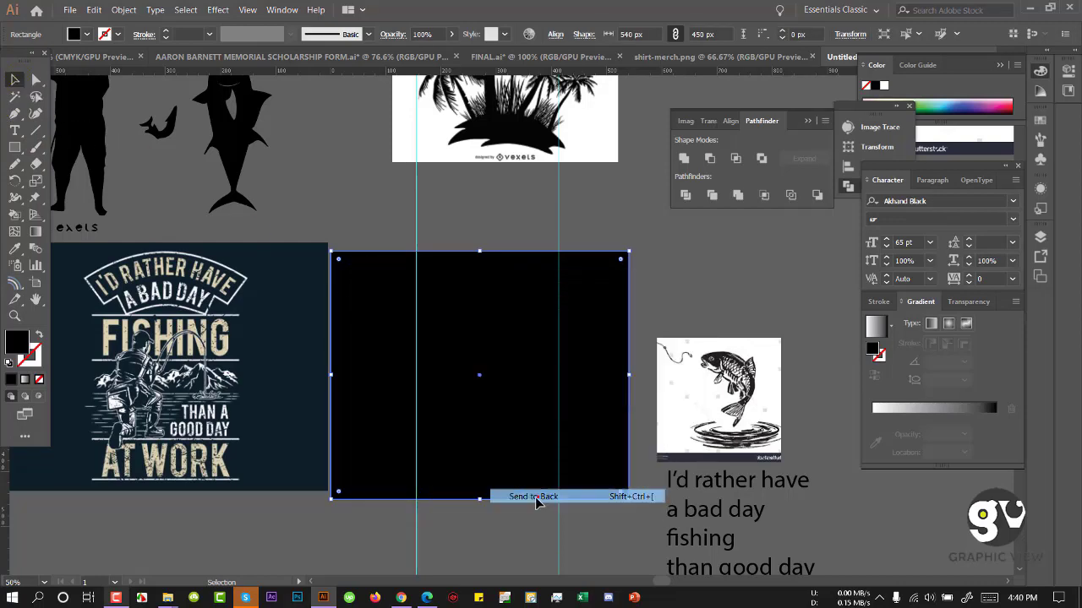
pyautogui.rightClick(362, 279)
pyautogui.click(357, 296)
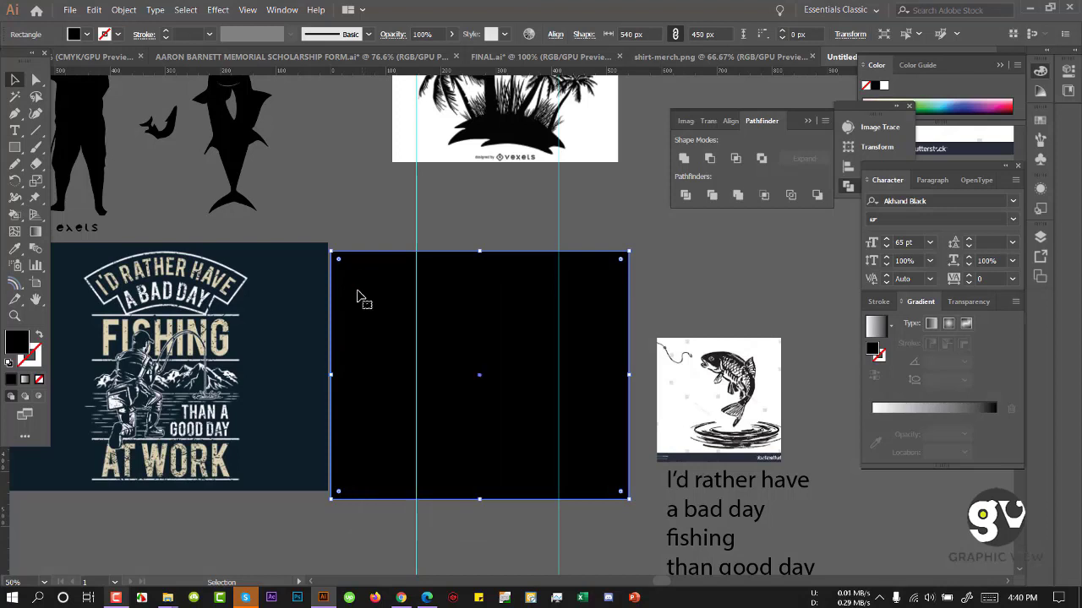
pyautogui.hotkey('ctrl', '2')
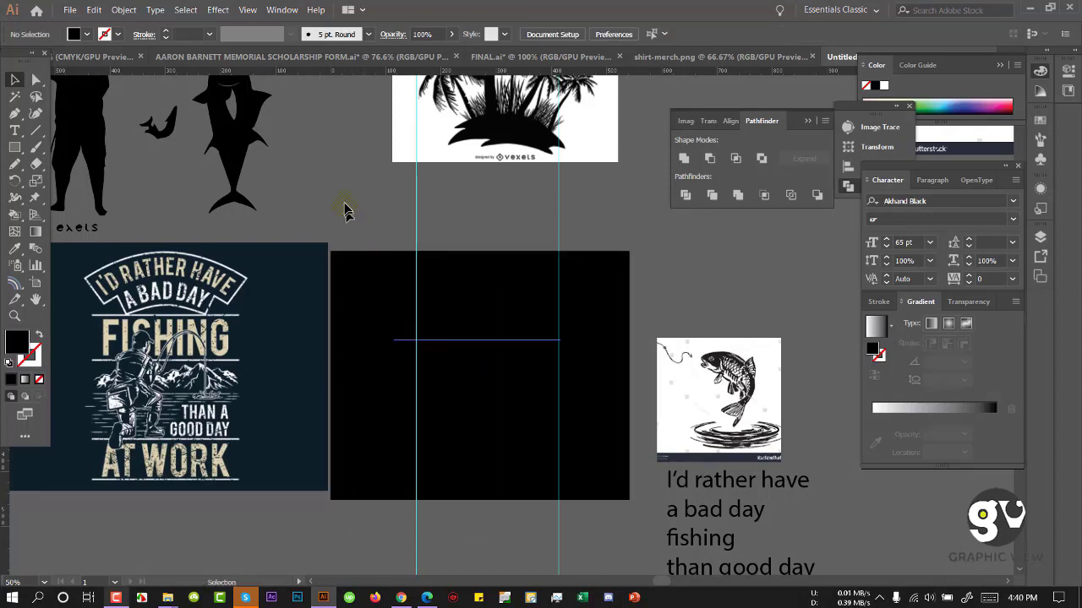
# Step: Recolor all the quote lines and the fisherman illustration white by sampling the white of the palm island image
pyautogui.moveTo(575, 570); pyautogui.dragTo(577, 571)
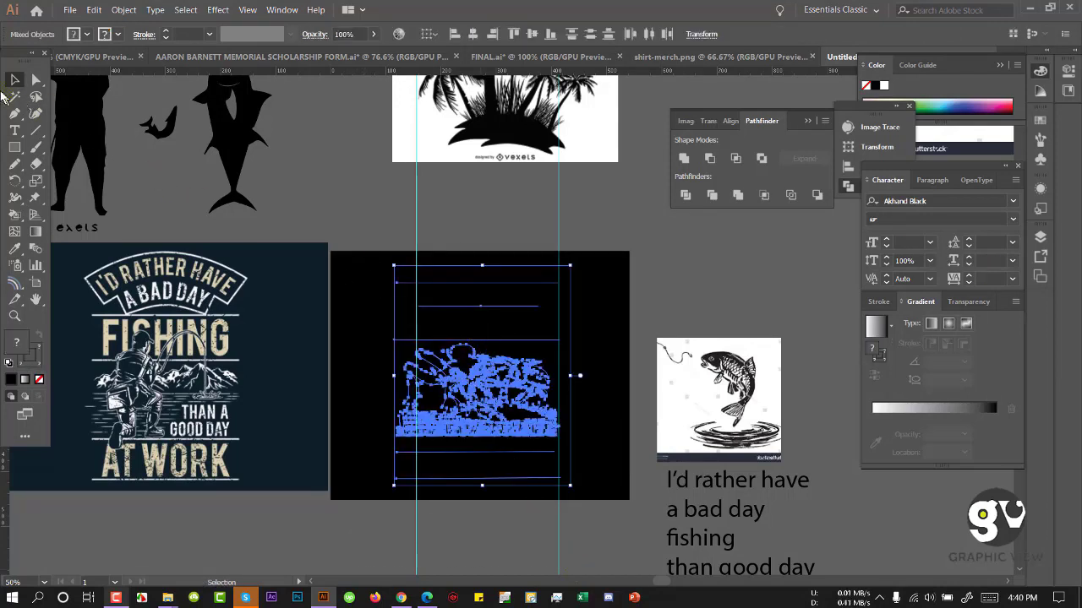
pyautogui.click(15, 250)
pyautogui.click(411, 140)
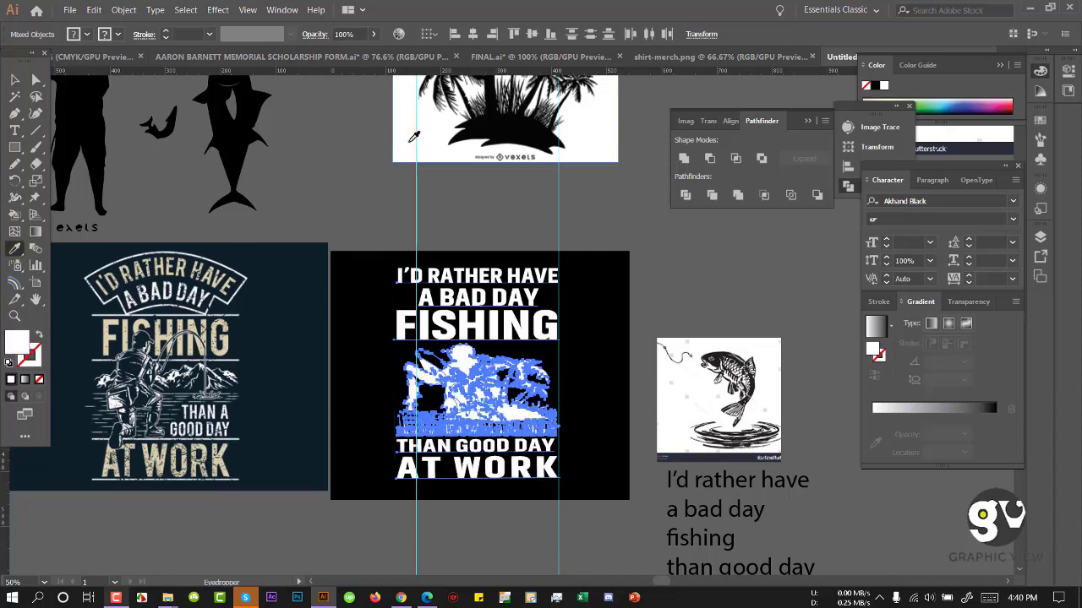
pyautogui.click(14, 81)
pyautogui.click(376, 215)
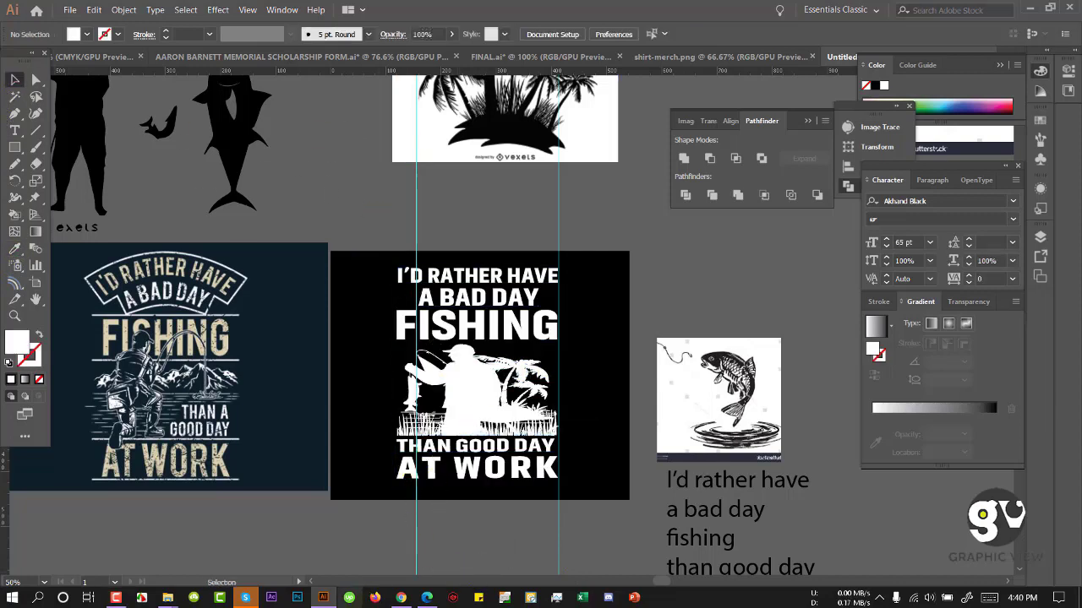
# Step: Unlock the guides and move the left vertical guide out to the left edge of the widened text
pyautogui.click(472, 426)
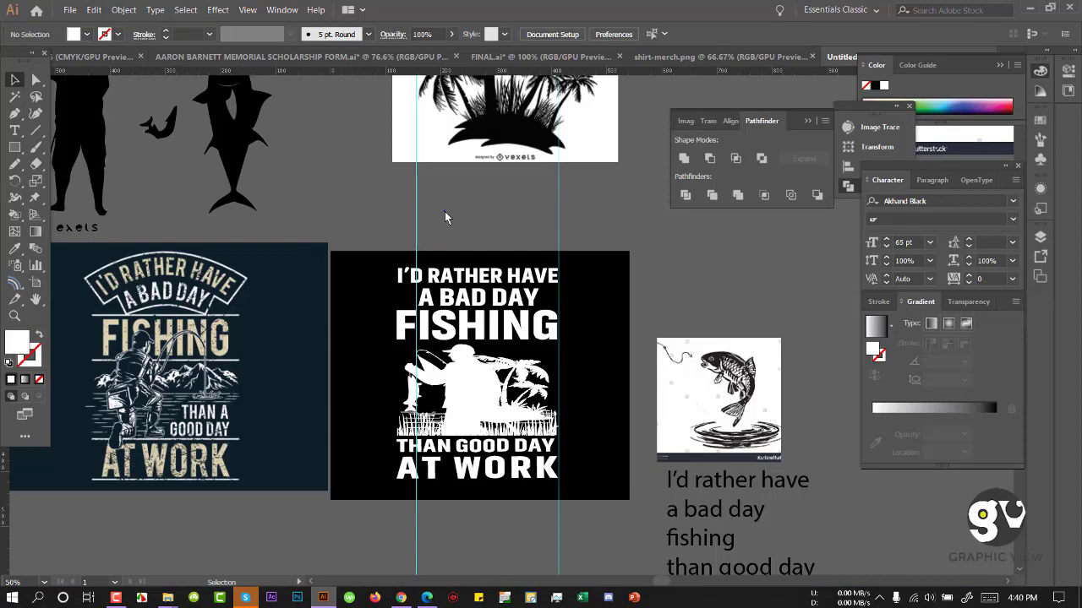
pyautogui.rightClick(444, 212)
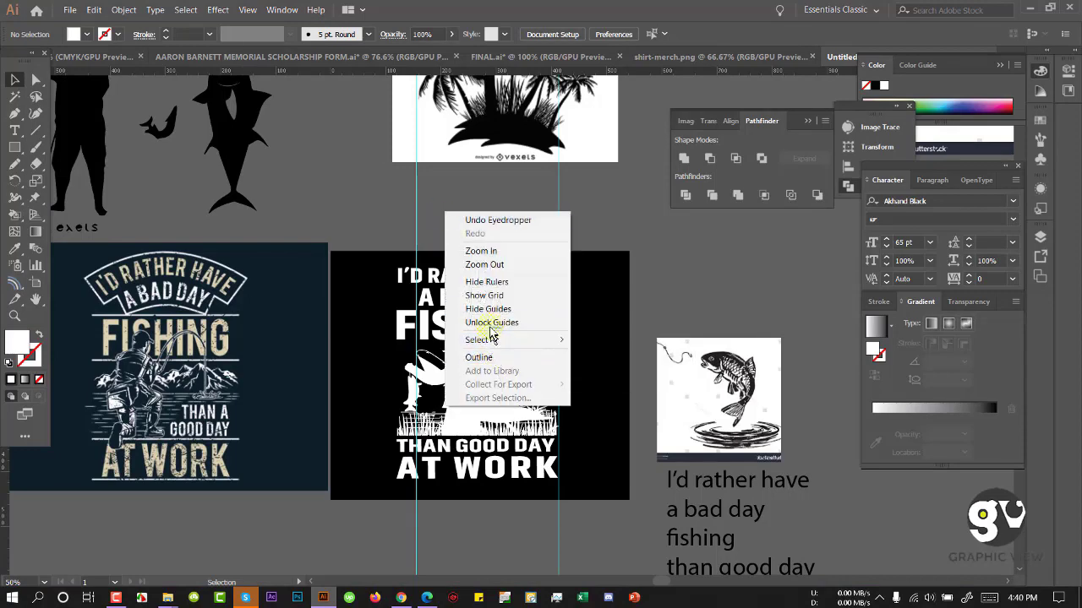
pyautogui.click(490, 324)
pyautogui.moveTo(416, 228); pyautogui.dragTo(407, 229)
pyautogui.moveTo(407, 229); pyautogui.dragTo(397, 228)
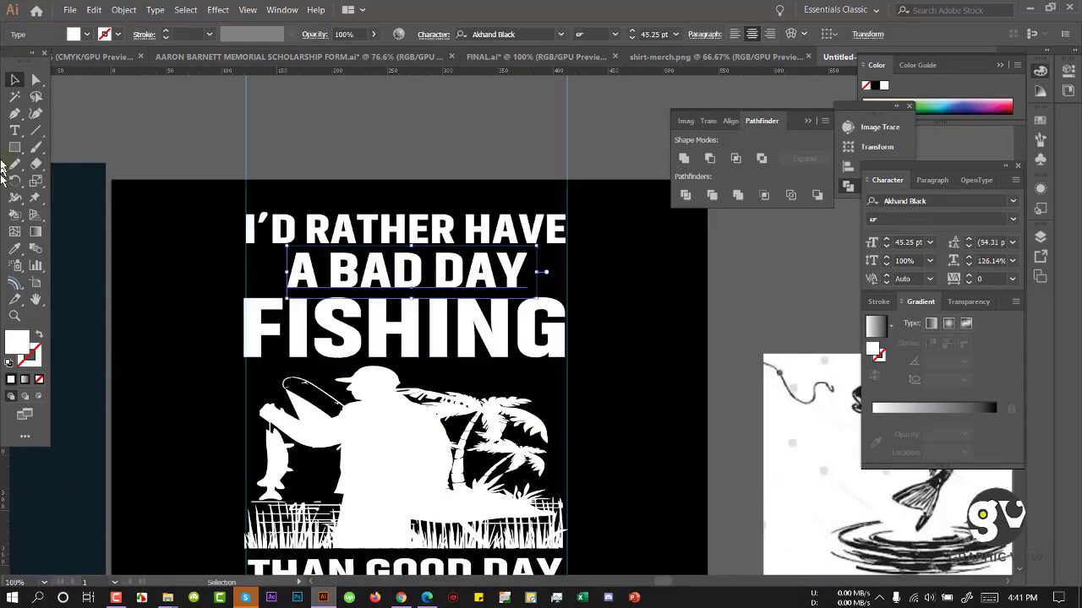
# Step: Draw a horizontal line about 44 px long left of A BAD DAY with a white 1 pt stroke and a tapered width profile
pyautogui.moveTo(244, 251); pyautogui.dragTo(295, 252)
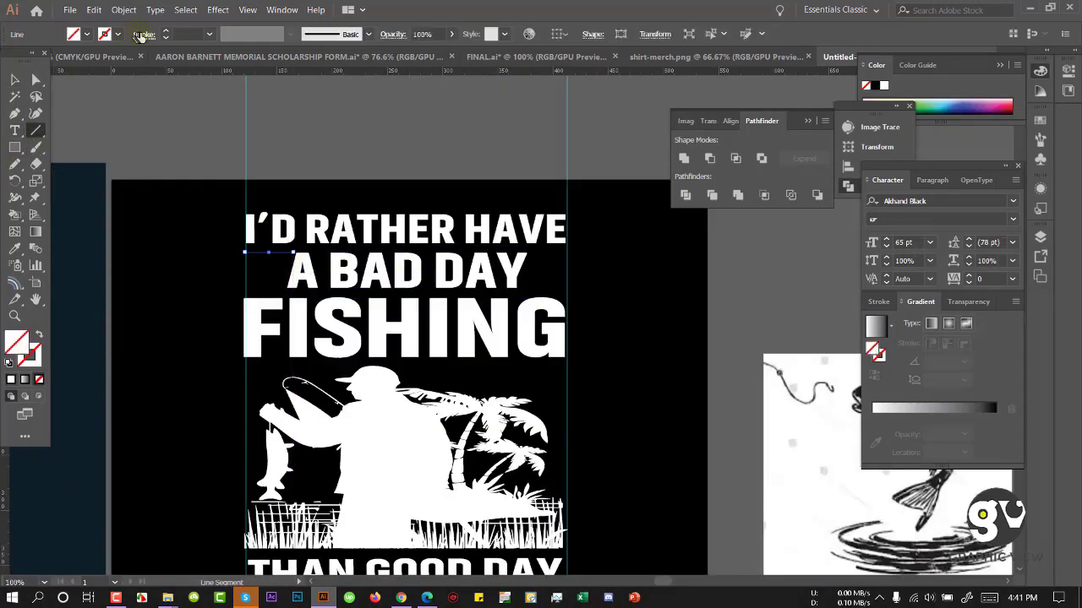
pyautogui.click(15, 248)
pyautogui.click(258, 314)
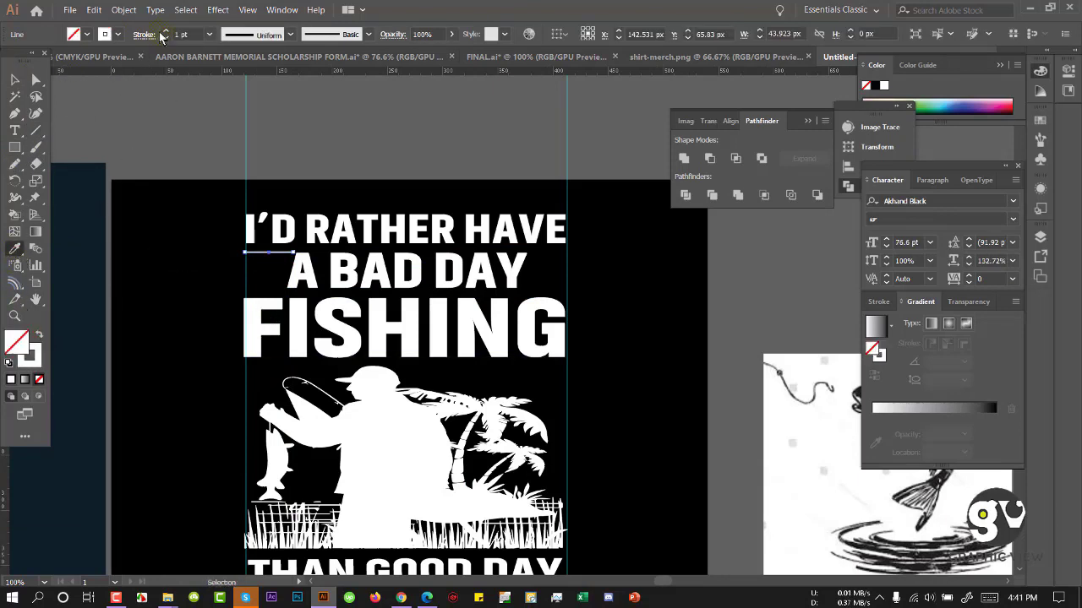
pyautogui.click(279, 35)
pyautogui.click(259, 83)
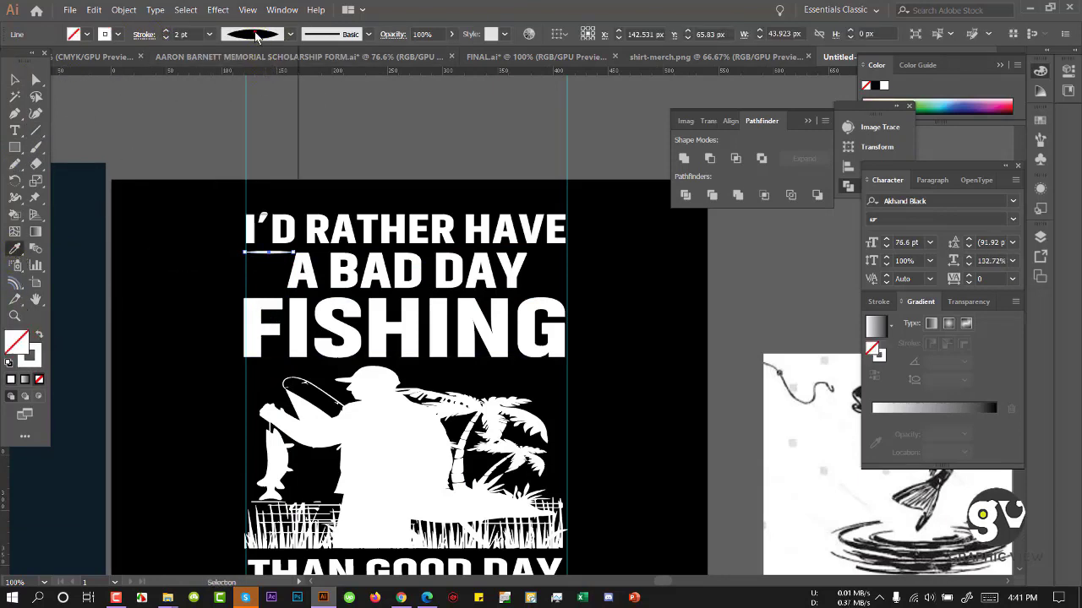
pyautogui.click(258, 36)
pyautogui.click(261, 126)
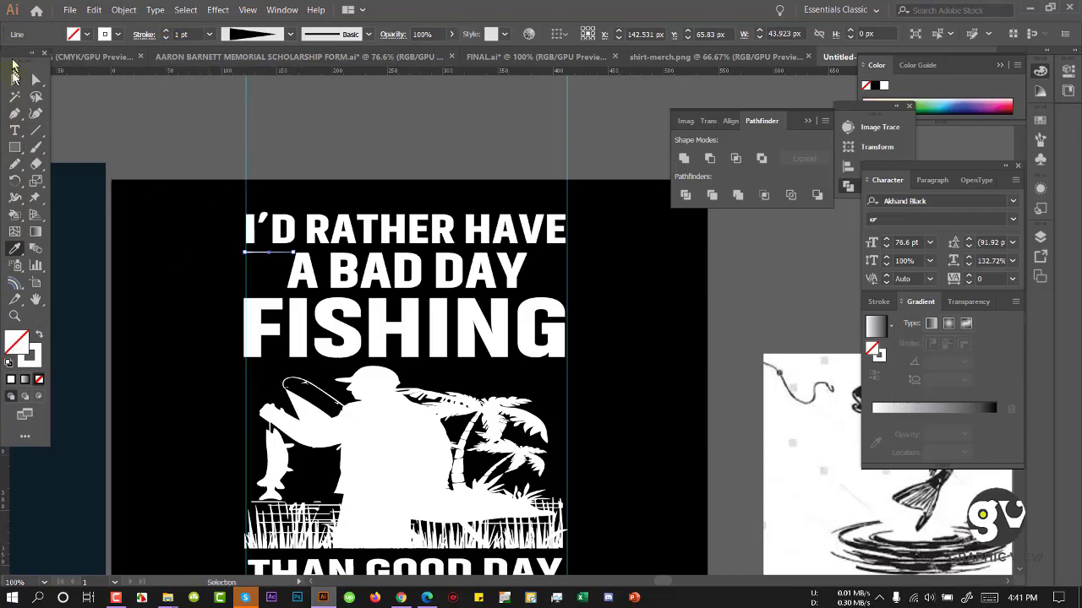
# Step: Duplicate the tapered line downward into a stack of eight filling the height of A BAD DAY, and group the lines
pyautogui.click(15, 78)
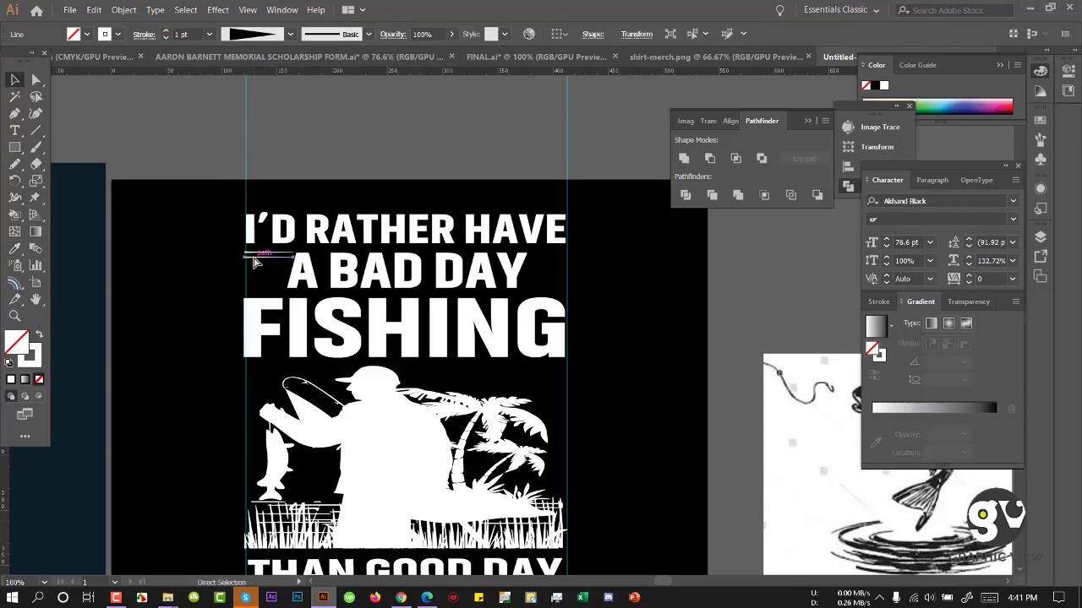
pyautogui.moveTo(249, 288); pyautogui.dragTo(258, 290)
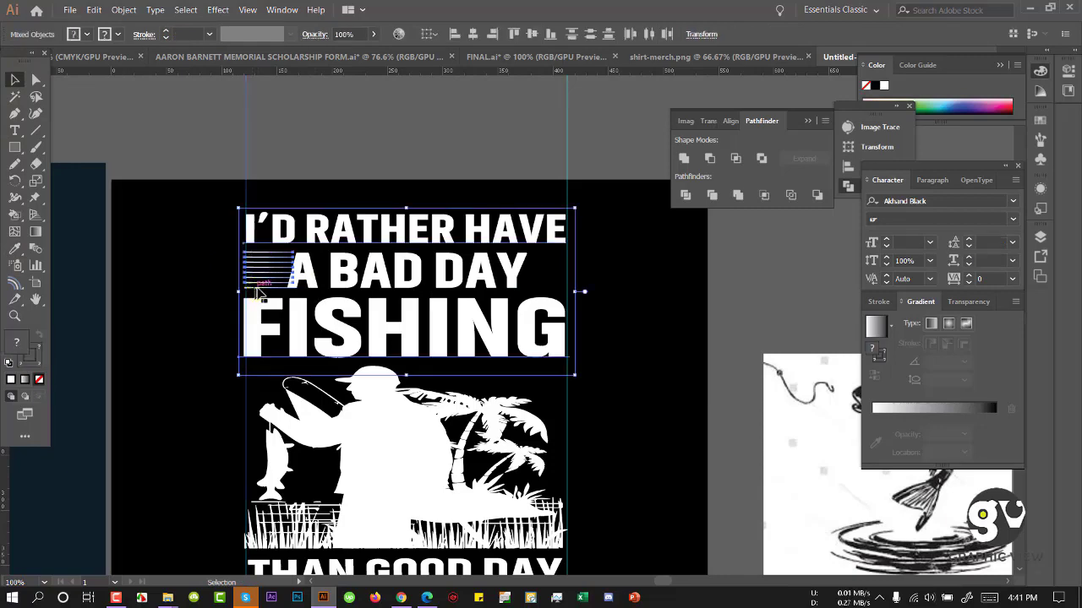
pyautogui.click(214, 256)
pyautogui.click(269, 221)
pyautogui.click(239, 254)
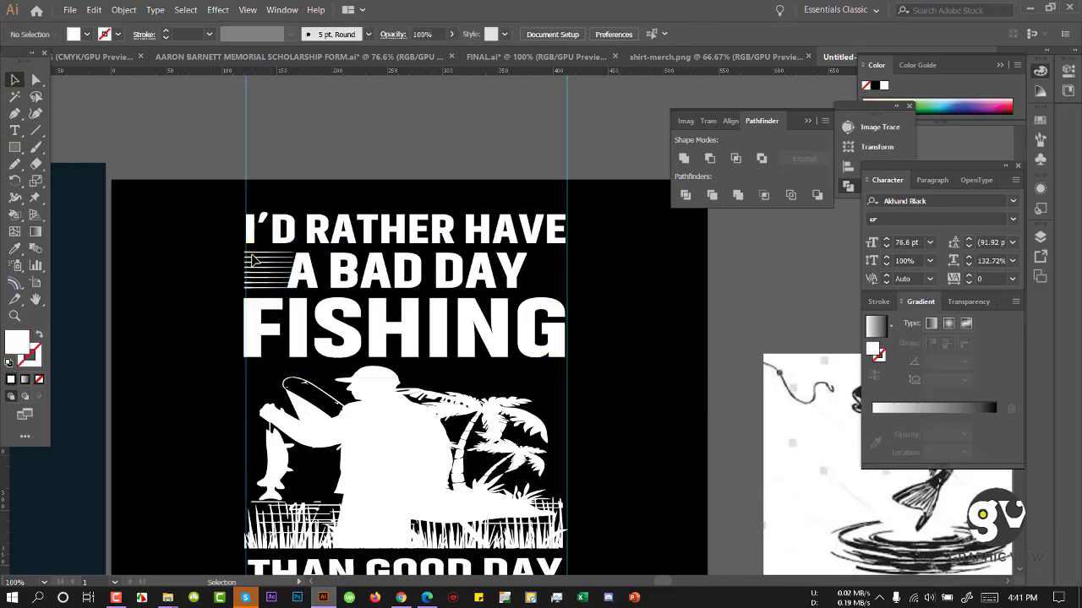
pyautogui.click(262, 239)
pyautogui.moveTo(255, 288); pyautogui.dragTo(256, 293)
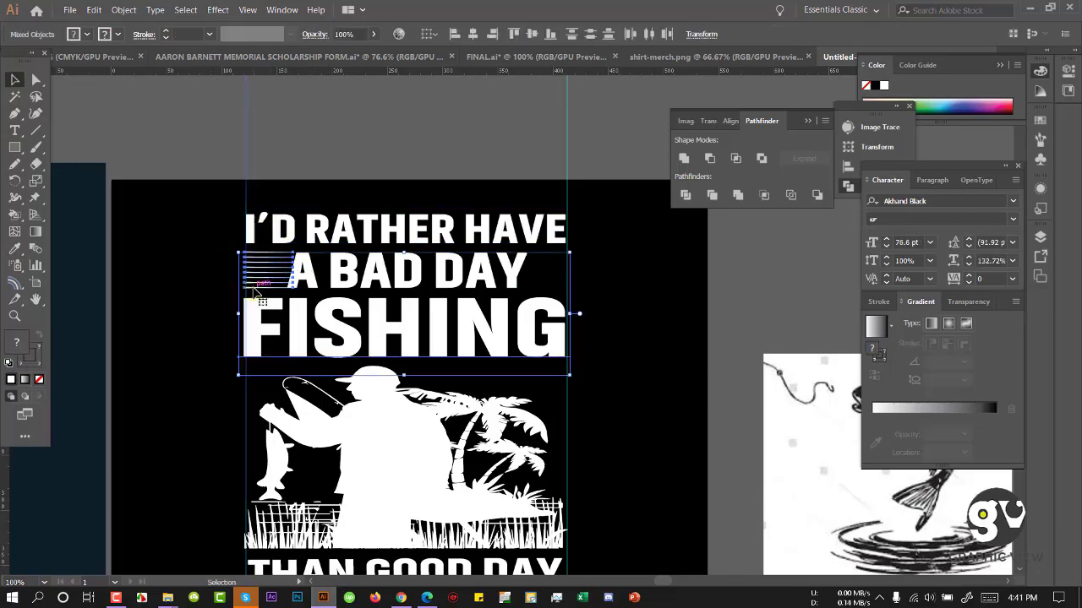
pyautogui.keyDown('shift'); pyautogui.click(255, 321); pyautogui.keyUp('shift')
# Step: Ungroup the stacked tapered lines and lock the guides
pyautogui.rightClick(458, 258)
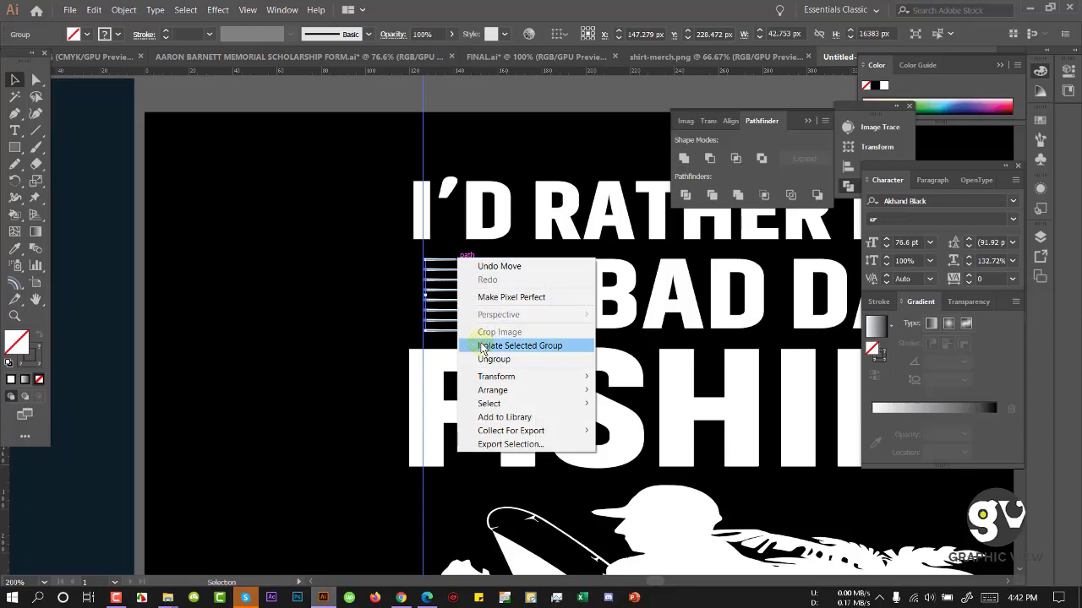
pyautogui.click(483, 359)
pyautogui.click(349, 313)
pyautogui.rightClick(318, 155)
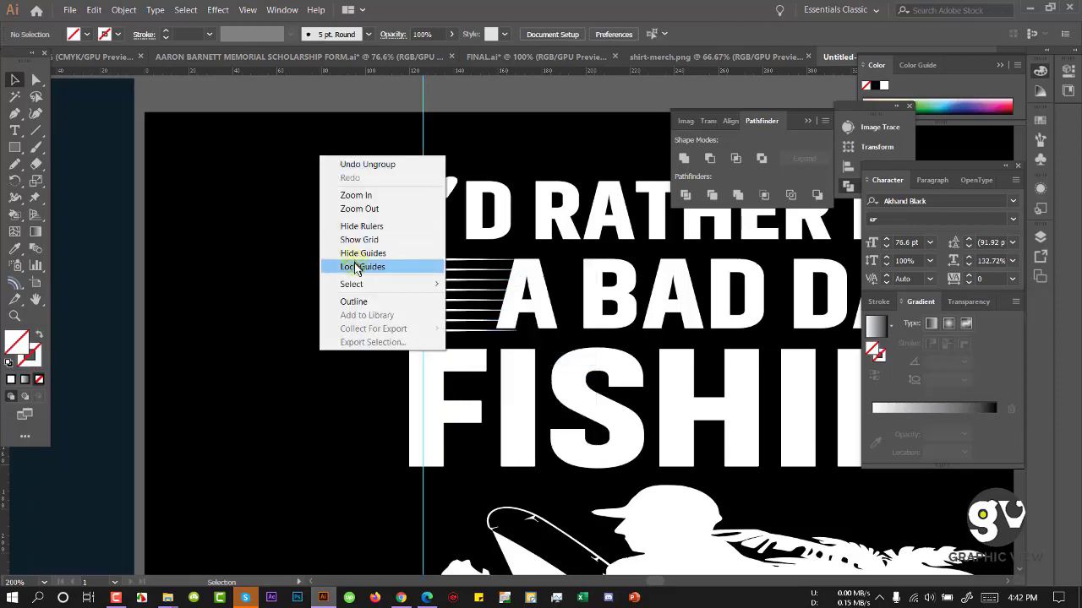
pyautogui.click(358, 265)
# Step: Select only the eight tapered lines and stretch them left to the edge of the I'D RATHER HAVE line
pyautogui.moveTo(435, 330); pyautogui.dragTo(432, 333)
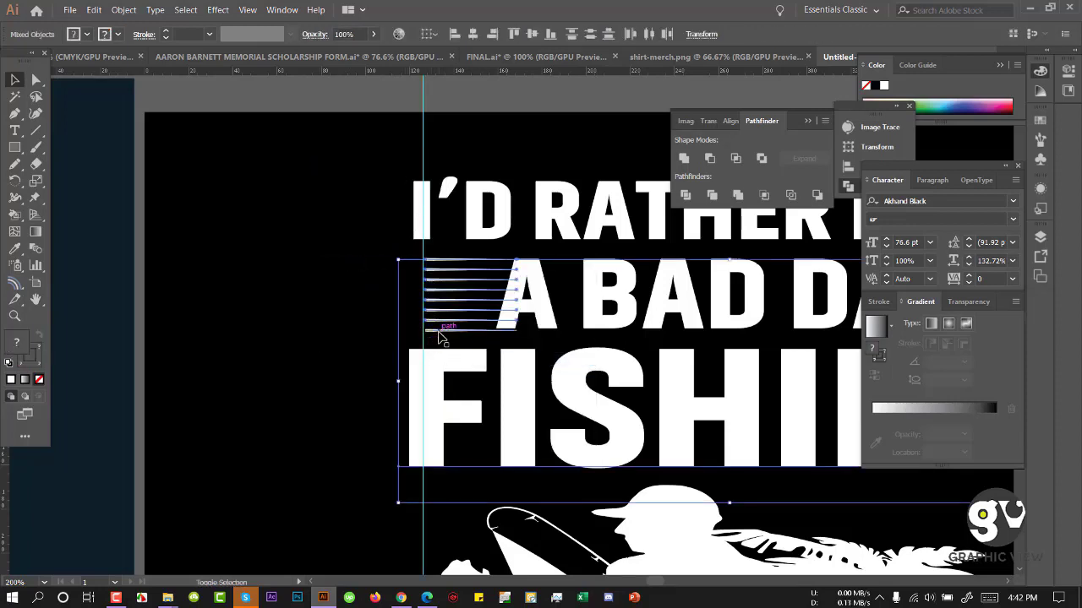
pyautogui.keyDown('shift'); pyautogui.click(440, 373); pyautogui.keyUp('shift')
pyautogui.moveTo(424, 296); pyautogui.dragTo(415, 294)
pyautogui.click(343, 253)
# Step: Unlock the guides and move the left vertical guide to the left edge of the text and the stretched lines
pyautogui.rightClick(425, 118)
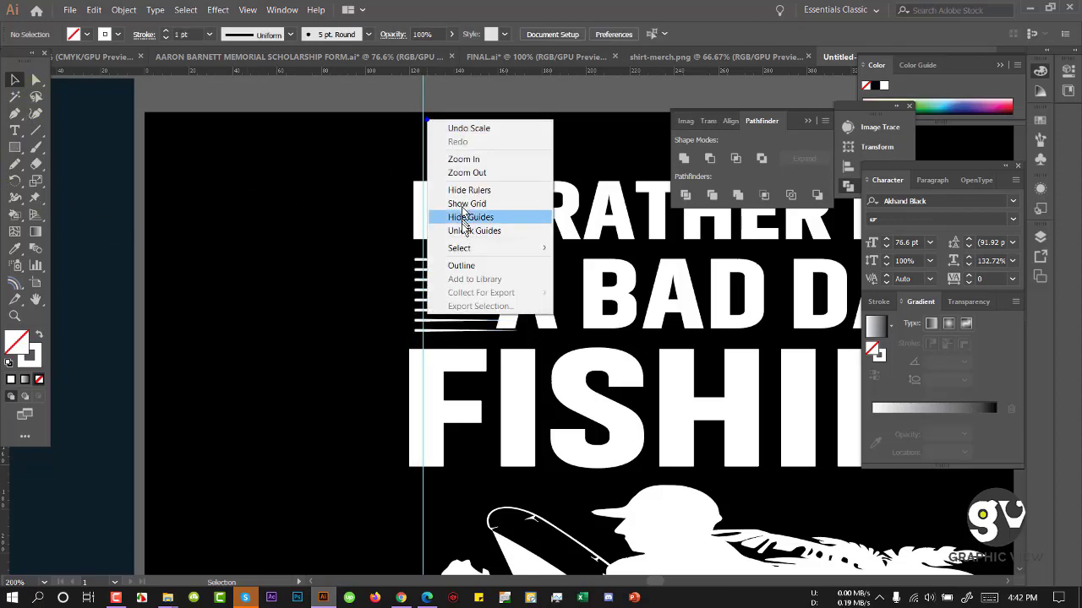
pyautogui.click(461, 232)
pyautogui.moveTo(423, 158); pyautogui.dragTo(415, 160)
pyautogui.click(549, 326)
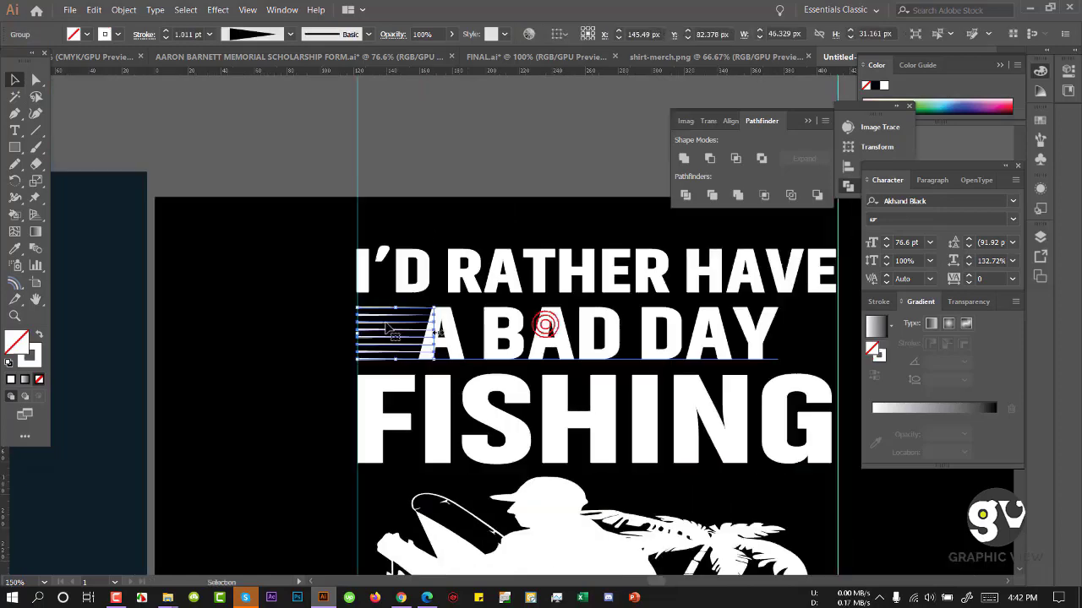
# Step: Reflect the tapered line group beside A BAD DAY and place a copy on the text's other side, ending at the right guide
pyautogui.moveTo(499, 344); pyautogui.dragTo(357, 339)
pyautogui.rightClick(257, 306)
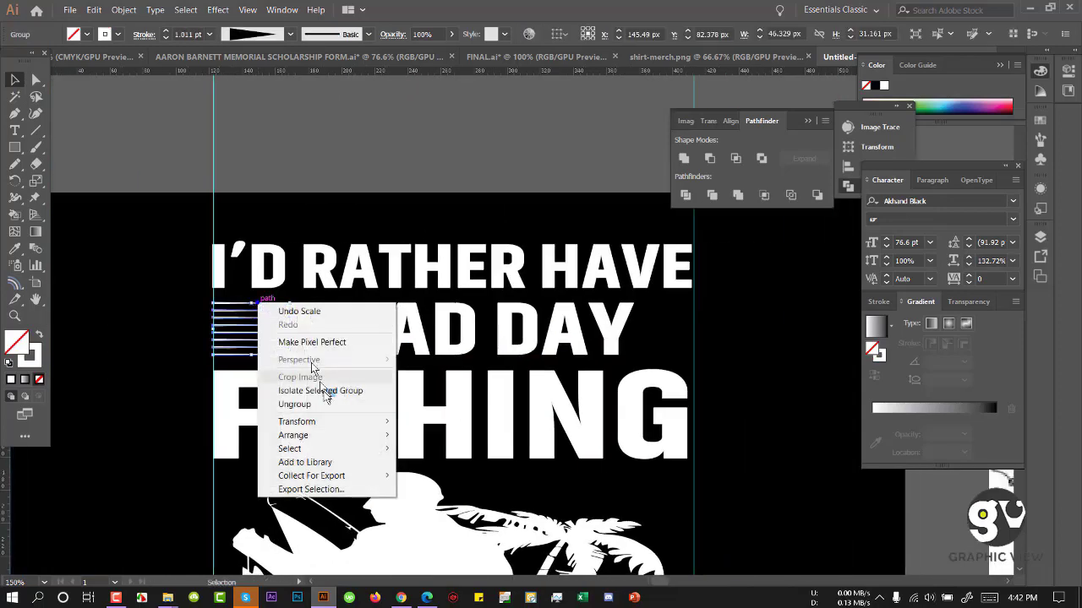
pyautogui.moveTo(338, 422)
pyautogui.click(446, 461)
pyautogui.click(395, 438)
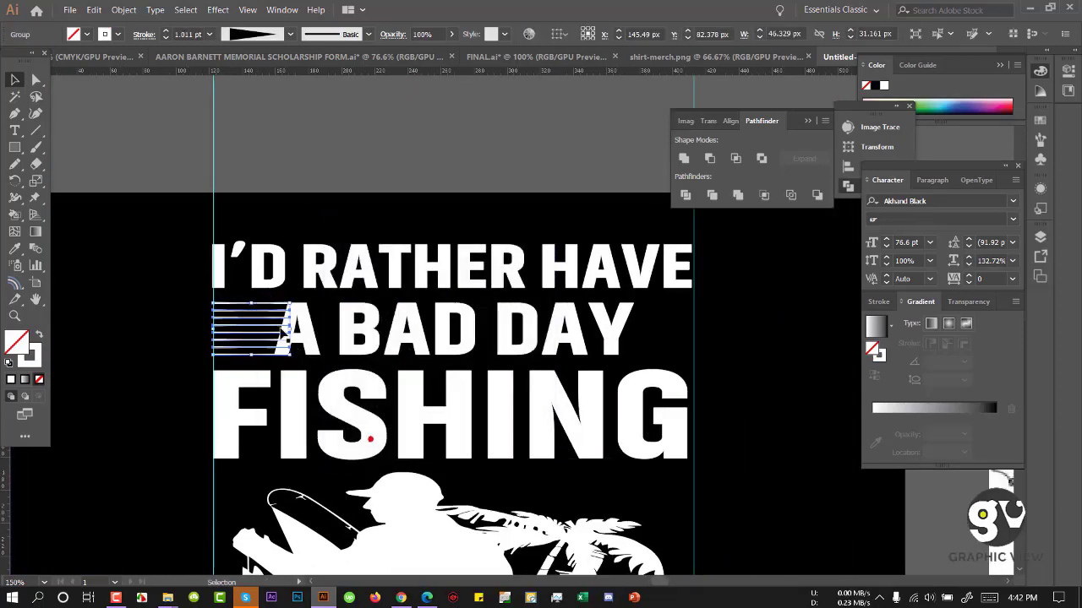
pyautogui.moveTo(279, 311); pyautogui.dragTo(688, 316)
pyautogui.click(736, 317)
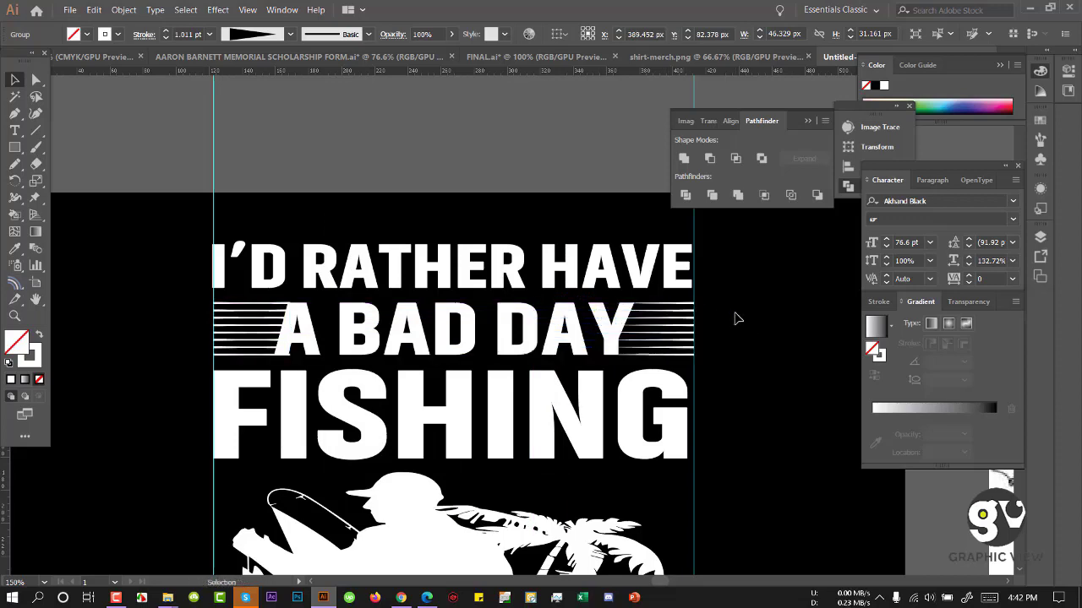
# Step: Fill I'D RATHER HAVE and FISHING with orange and A BAD DAY with light blue 1dd4ff
pyautogui.hotkey('ctrl', '-')
pyautogui.hotkey('ctrl', '-')
pyautogui.hotkey('ctrl', '-')
pyautogui.scroll(-1, 468, 346)
pyautogui.click(280, 326)
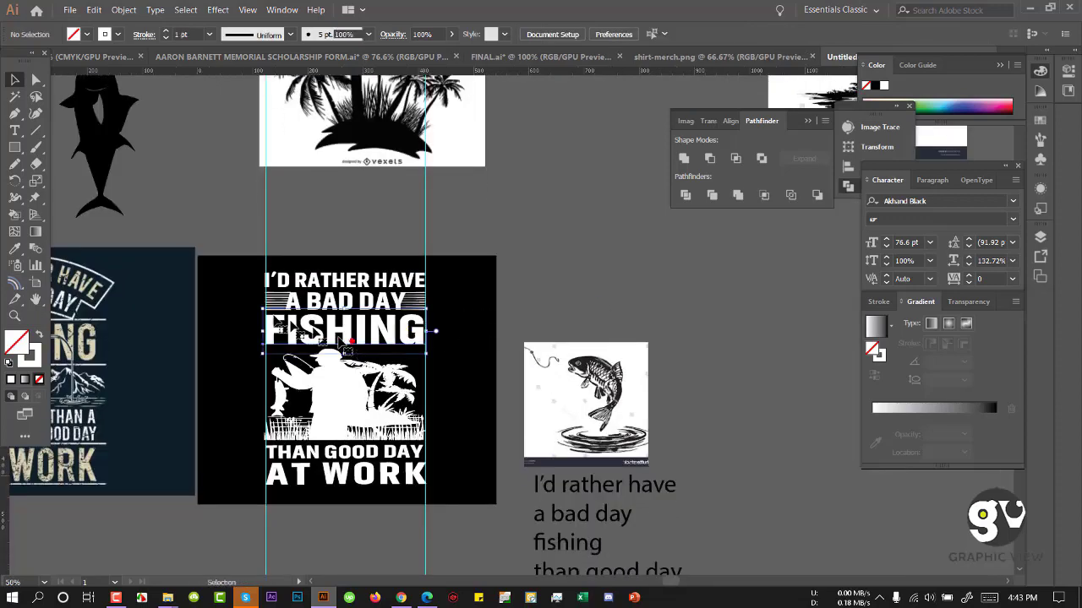
pyautogui.click(74, 38)
pyautogui.click(140, 63)
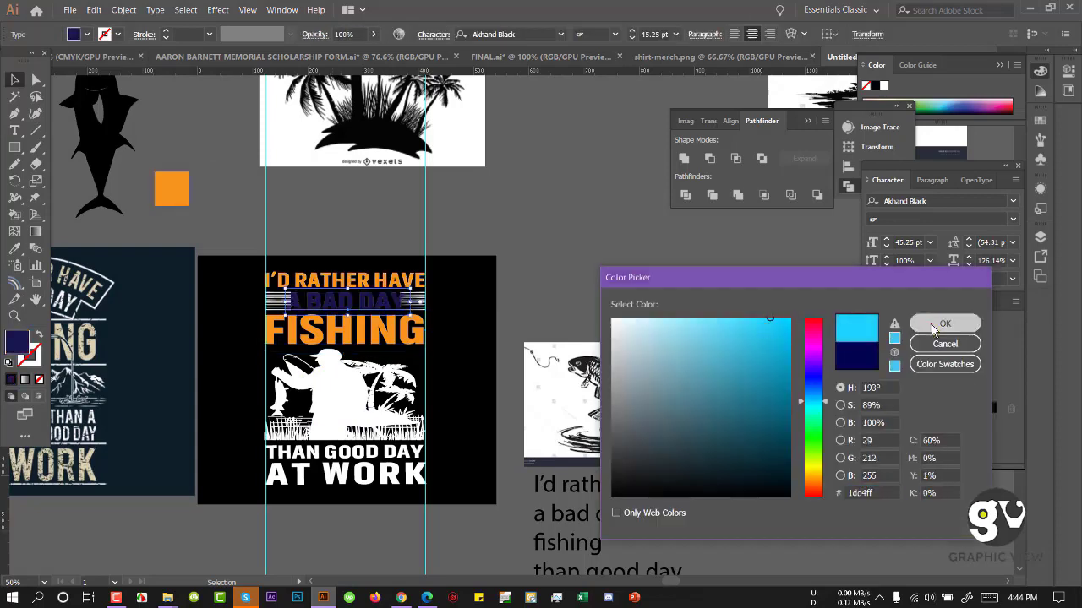
pyautogui.click(947, 321)
# Step: Expand both tapered line groups flanking A BAD DAY and color them the same light blue as that text
pyautogui.click(272, 303)
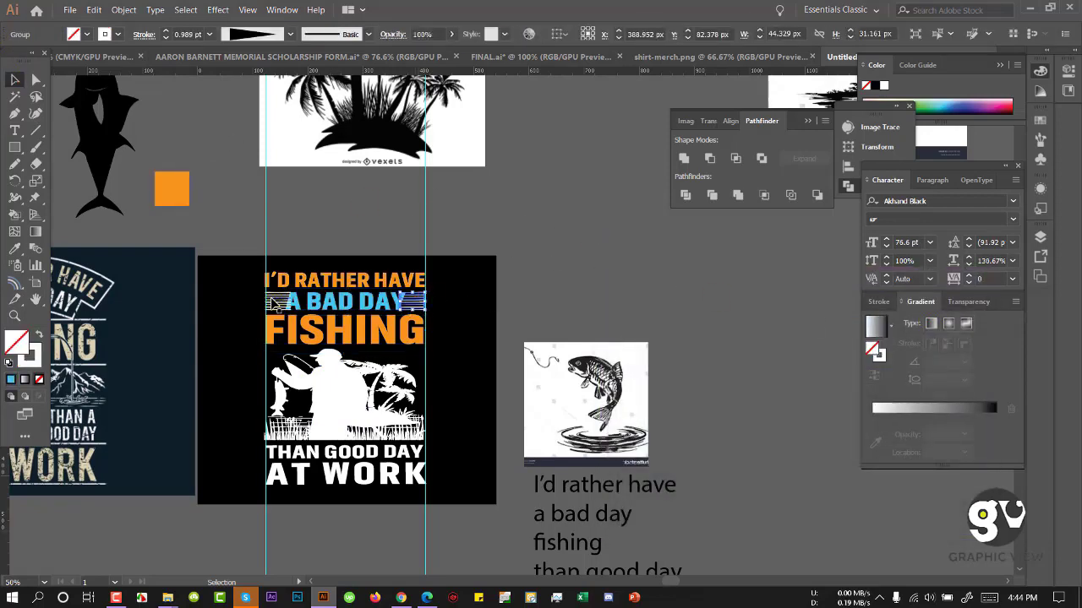
pyautogui.keyDown('shift'); pyautogui.click(420, 302); pyautogui.keyUp('shift')
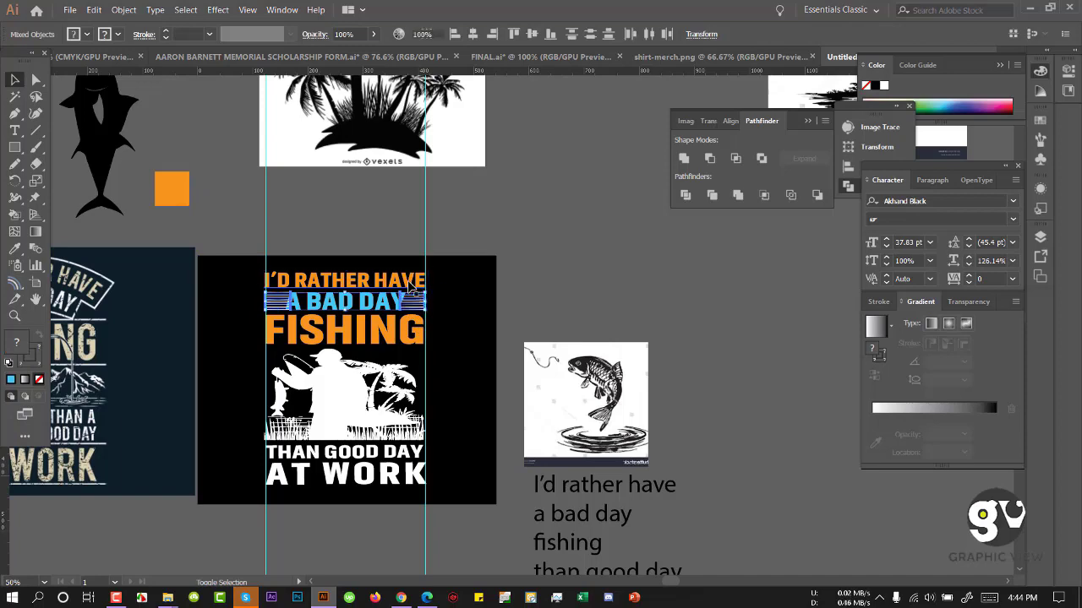
pyautogui.keyDown('shift'); pyautogui.click(408, 283); pyautogui.keyUp('shift')
pyautogui.click(124, 11)
pyautogui.click(145, 141)
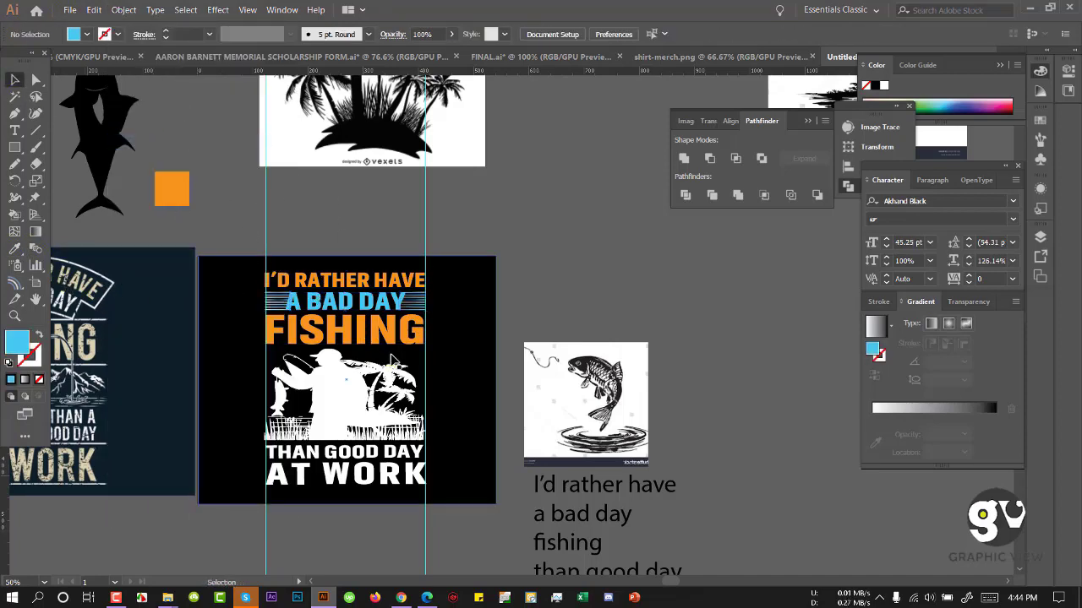
# Step: Recolor AT WORK orange by sampling the color of the I'D RATHER HAVE line
pyautogui.click(314, 390)
pyautogui.click(273, 285)
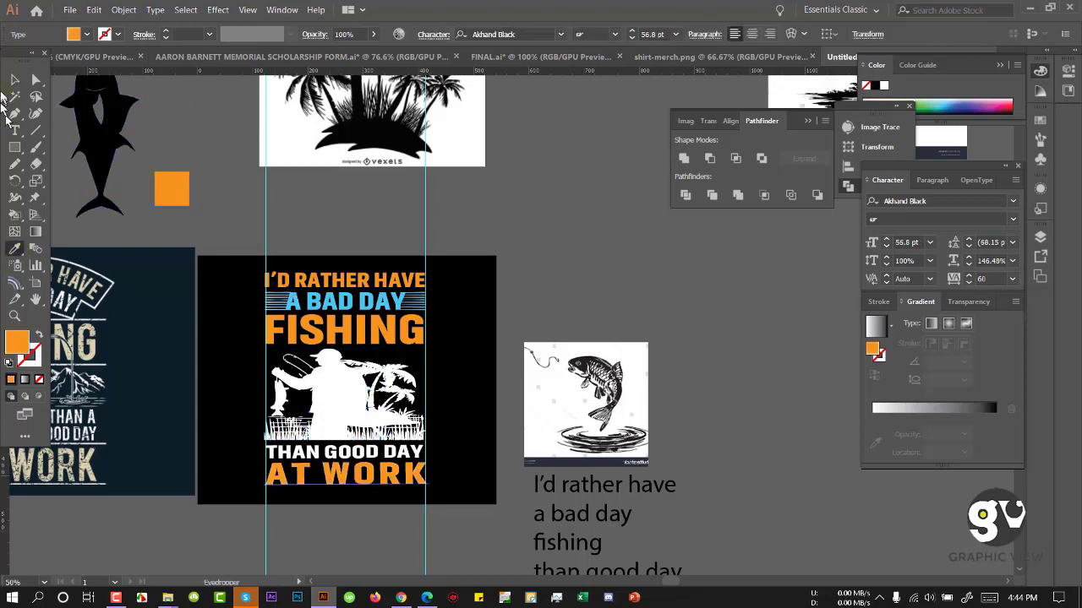
pyautogui.click(238, 150)
# Step: Recolor the I'D RATHER HAVE line white by sampling the fisherman illustration
pyautogui.click(360, 278)
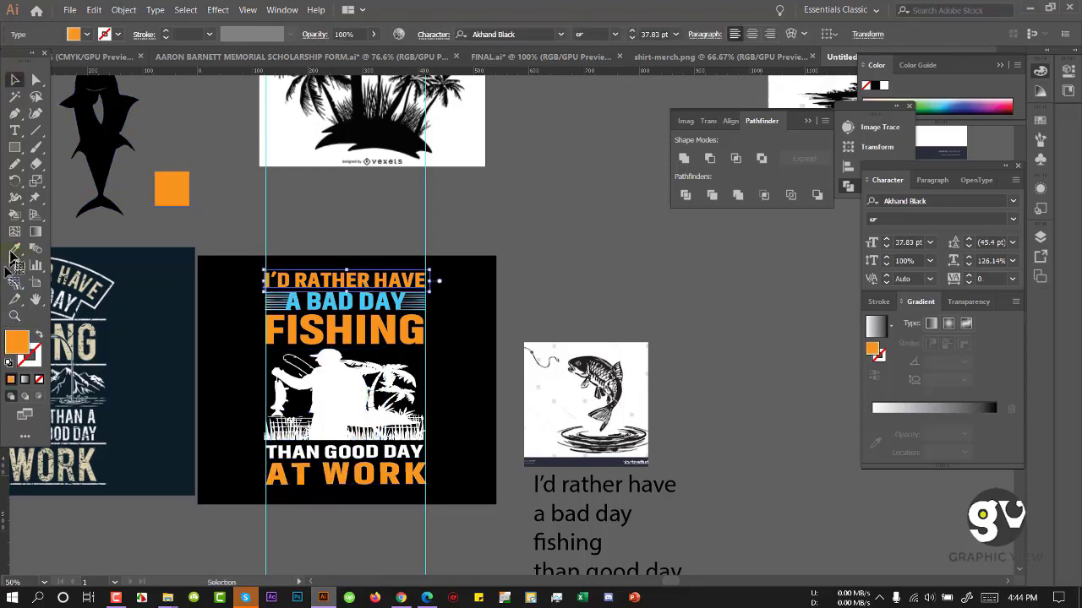
pyautogui.click(14, 249)
pyautogui.click(330, 393)
pyautogui.click(14, 79)
pyautogui.click(283, 211)
pyautogui.scroll(-1, 372, 296)
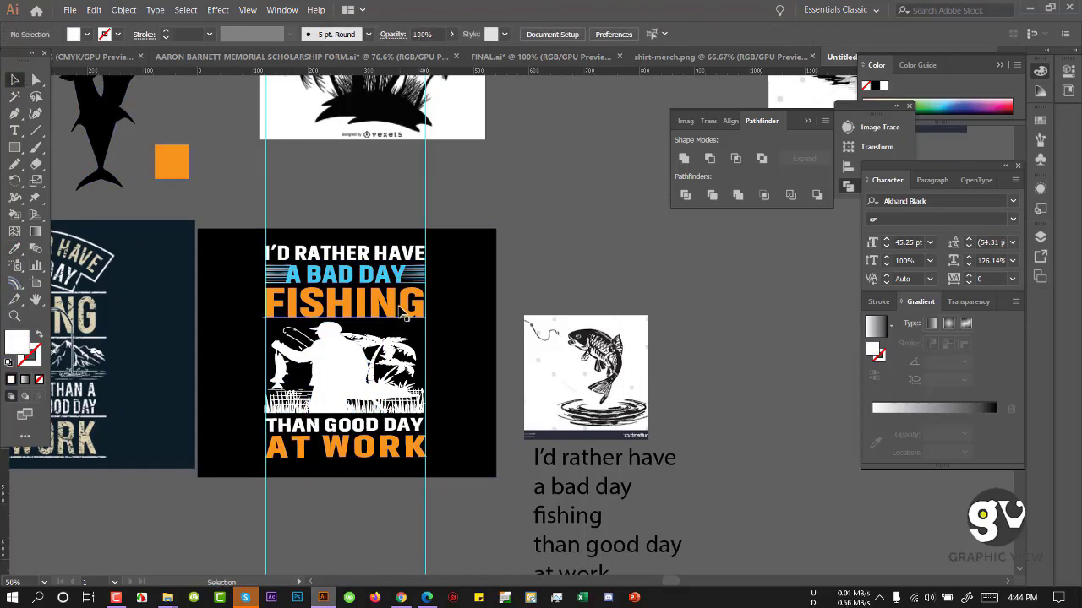
pyautogui.scroll(-1, 407, 313)
pyautogui.scroll(1, 430, 345)
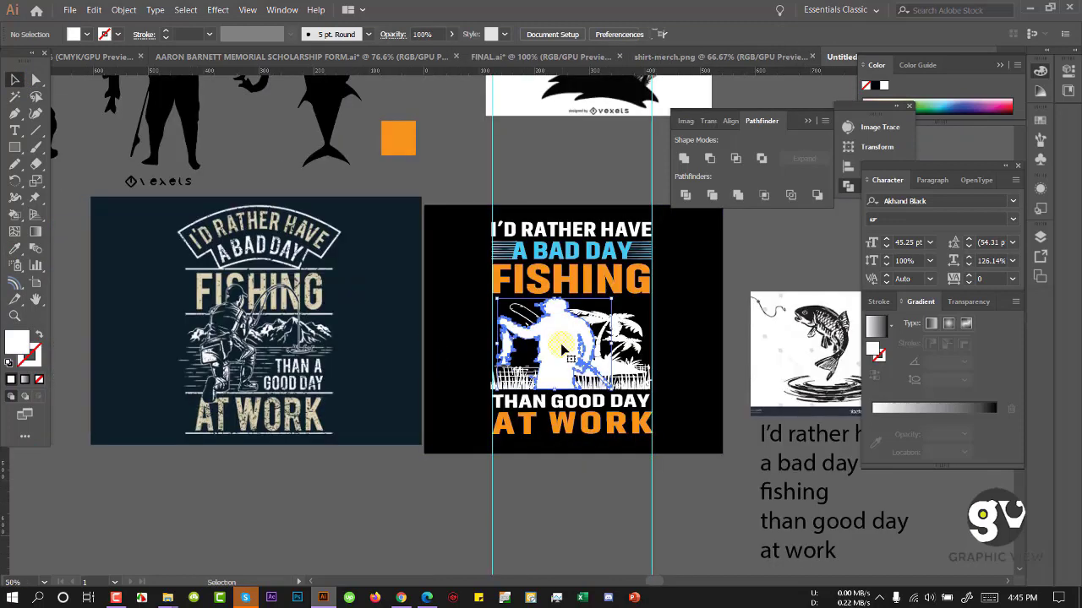
pyautogui.click(564, 350)
pyautogui.scroll(-2, 659, 325)
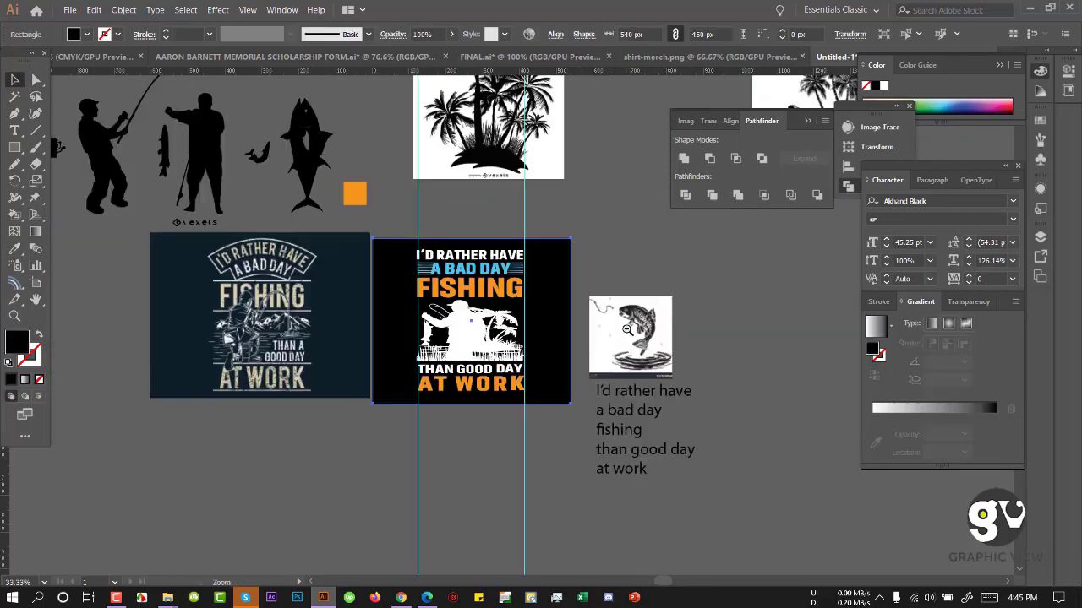
pyautogui.scroll(1, 496, 319)
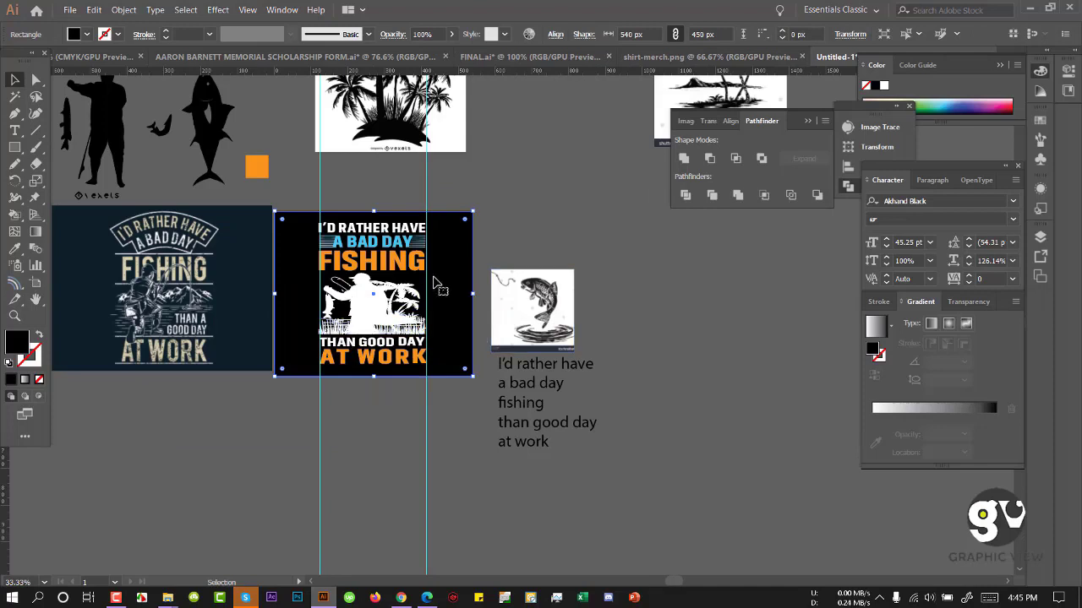
pyautogui.click(542, 200)
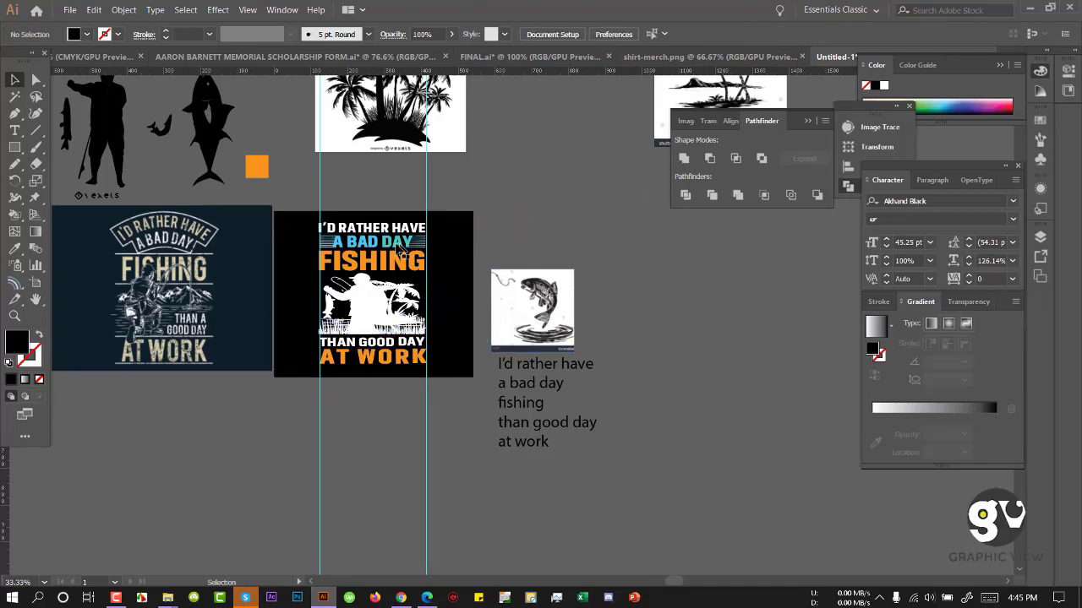
# Step: Adjust the widths of AT WORK and THAN GOOD DAY so both lines span exactly between the two vertical guides
pyautogui.scroll(1, 371, 230)
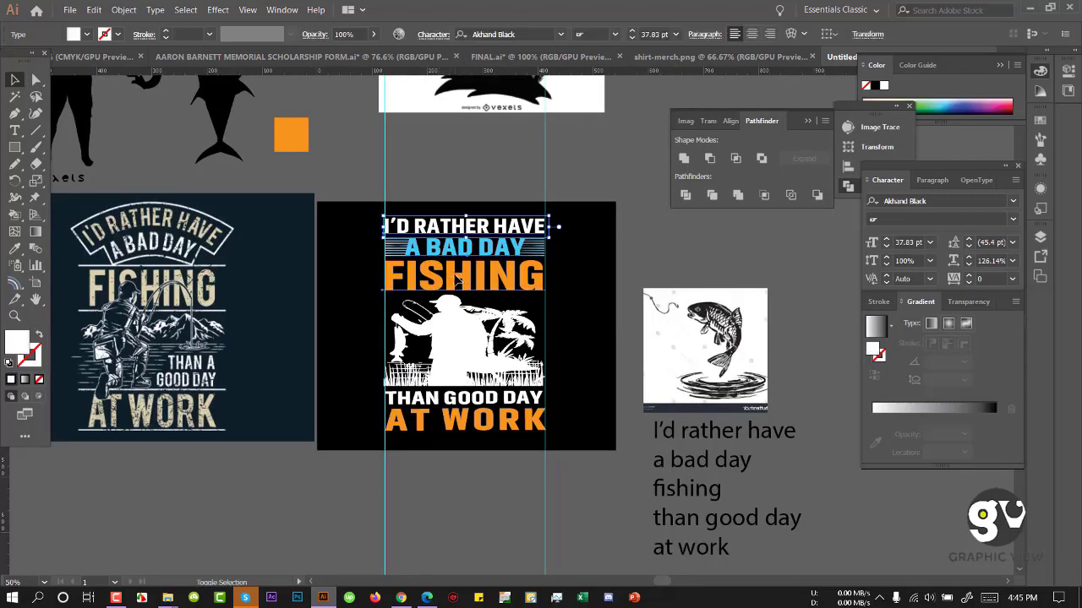
pyautogui.moveTo(266, 385); pyautogui.dragTo(273, 385)
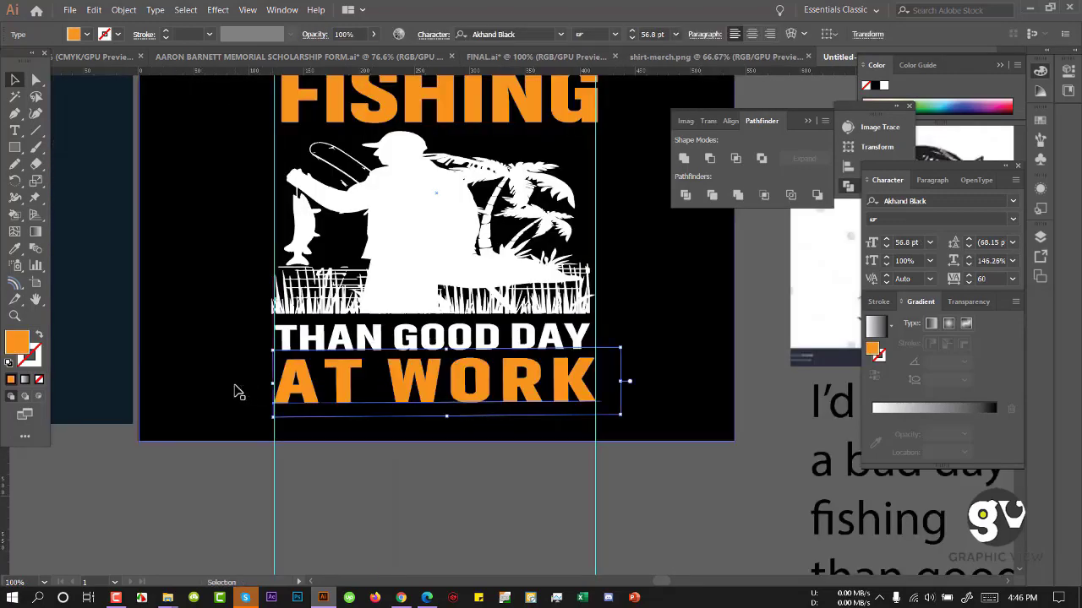
pyautogui.click(235, 386)
pyautogui.click(308, 340)
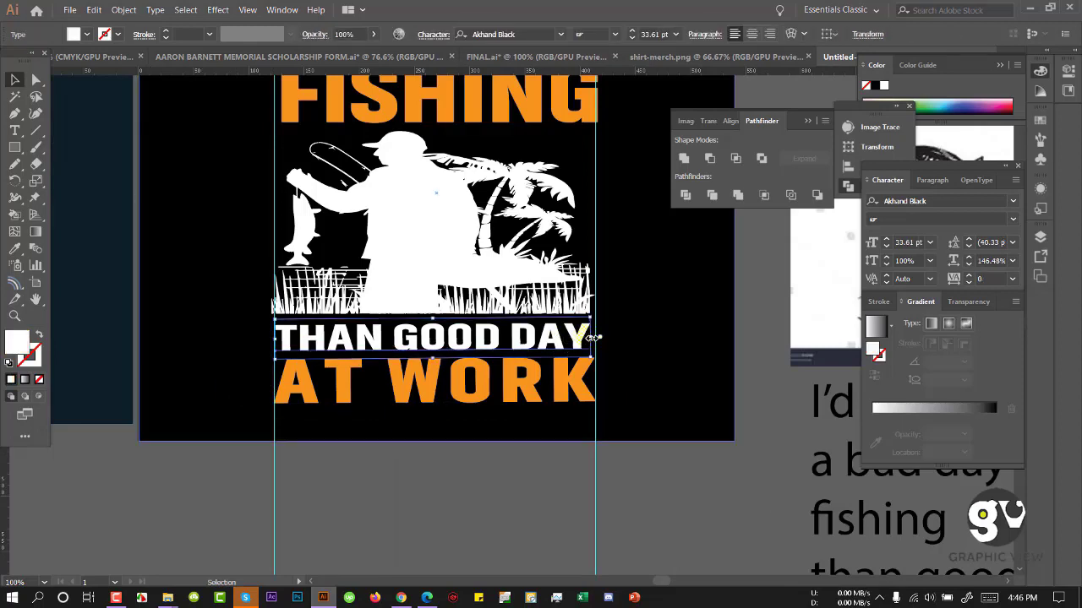
pyautogui.moveTo(597, 338); pyautogui.dragTo(597, 339)
pyautogui.click(635, 338)
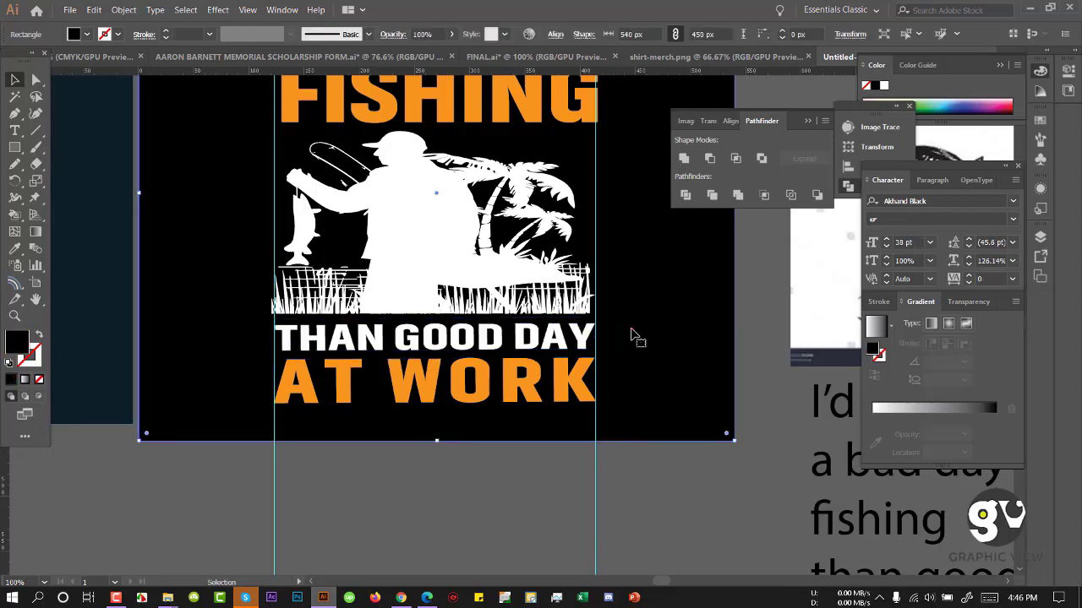
# Step: Nudge the AT WORK line slightly down to open the gap below THAN GOOD DAY
pyautogui.keyDown('ctrl'); pyautogui.keyDown('alt'); pyautogui.click(514, 253); pyautogui.keyUp('alt'); pyautogui.keyUp('ctrl')
pyautogui.keyDown('ctrl'); pyautogui.keyDown('alt'); pyautogui.click(562, 292); pyautogui.keyUp('alt'); pyautogui.keyUp('ctrl')
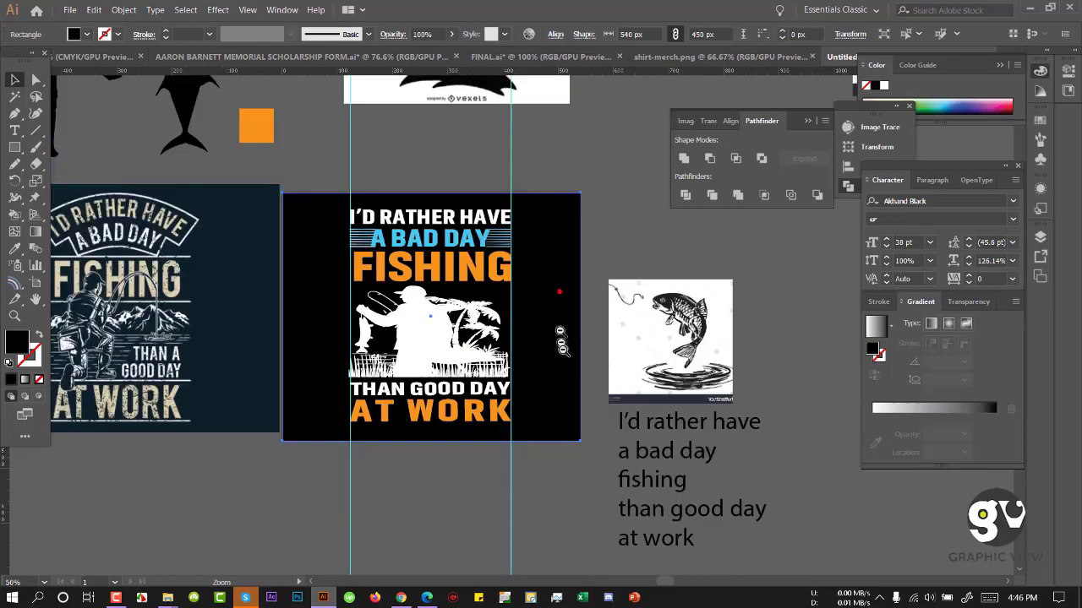
pyautogui.keyDown('ctrl'); pyautogui.keyDown('alt'); pyautogui.click(566, 365); pyautogui.keyUp('alt'); pyautogui.keyUp('ctrl')
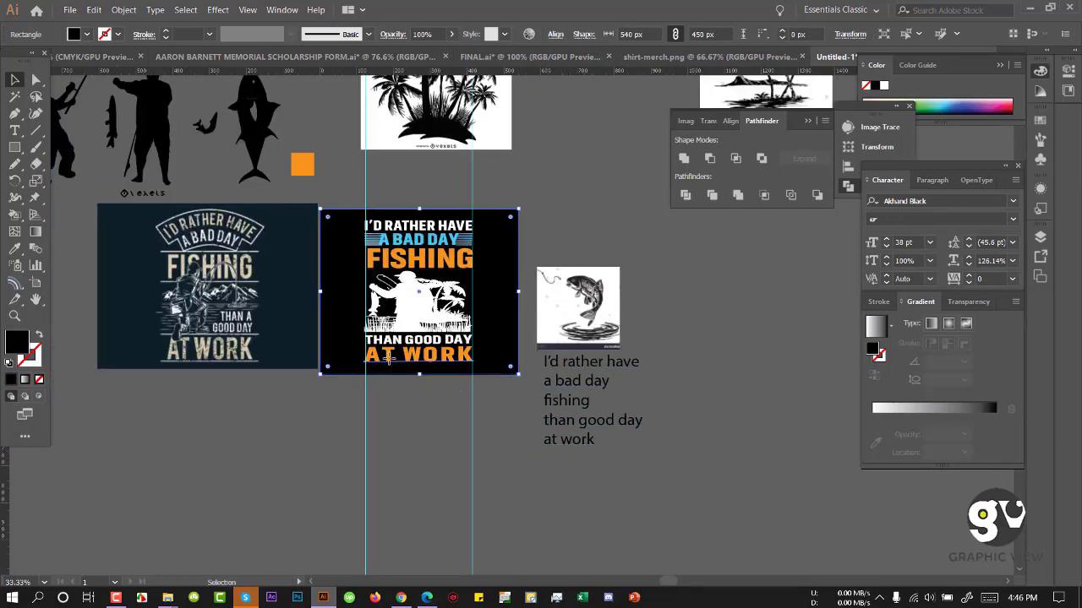
pyautogui.click(391, 359)
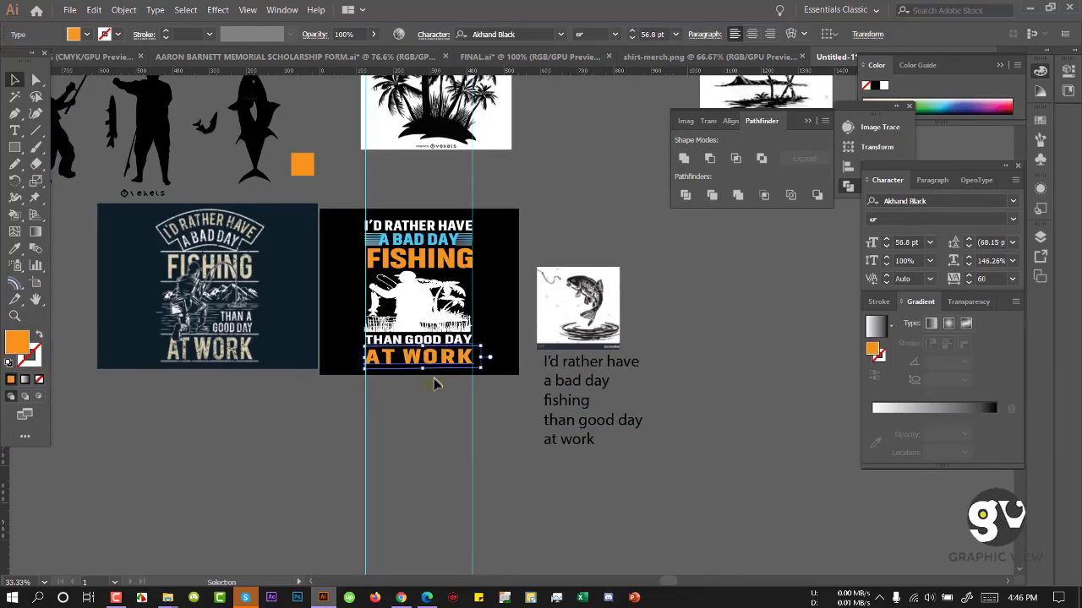
pyautogui.click(420, 435)
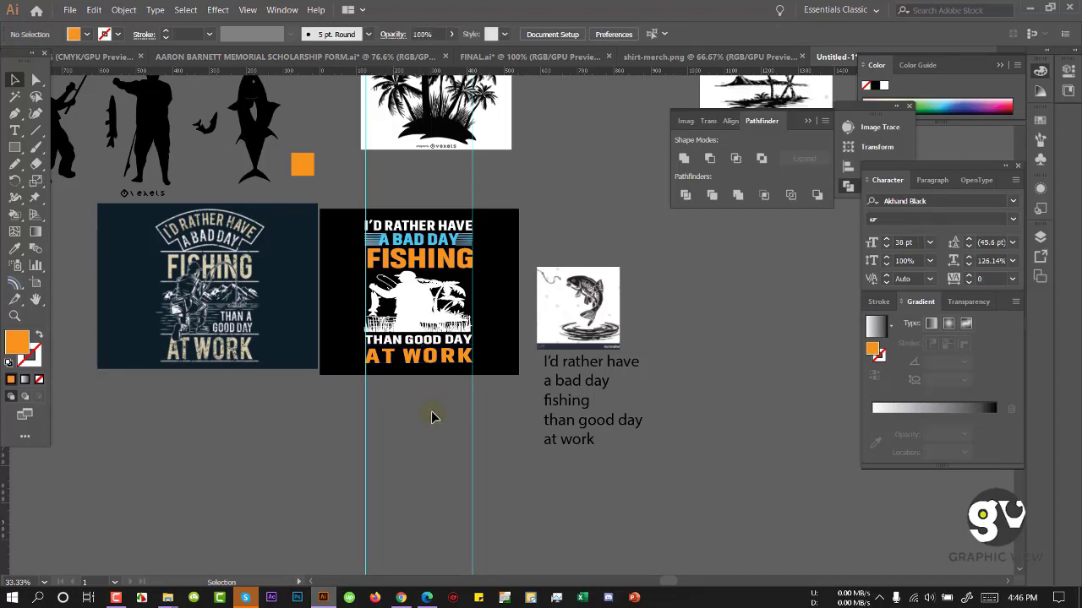
pyautogui.click(427, 364)
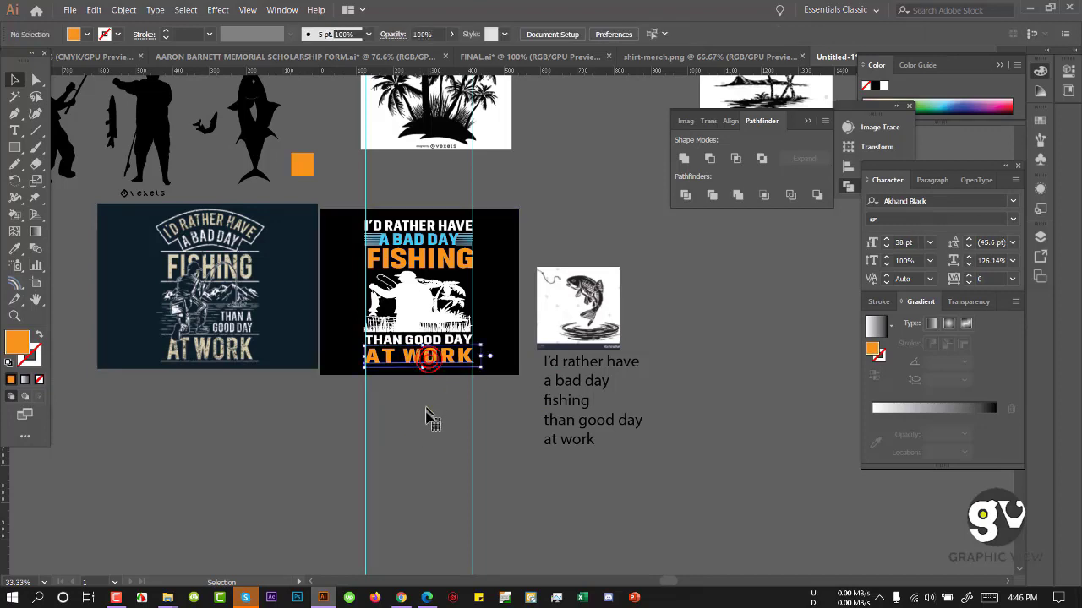
pyautogui.click(429, 422)
# Step: Move the black background rectangle off the artboard, down and left over the lower part of the reference image
pyautogui.click(511, 300)
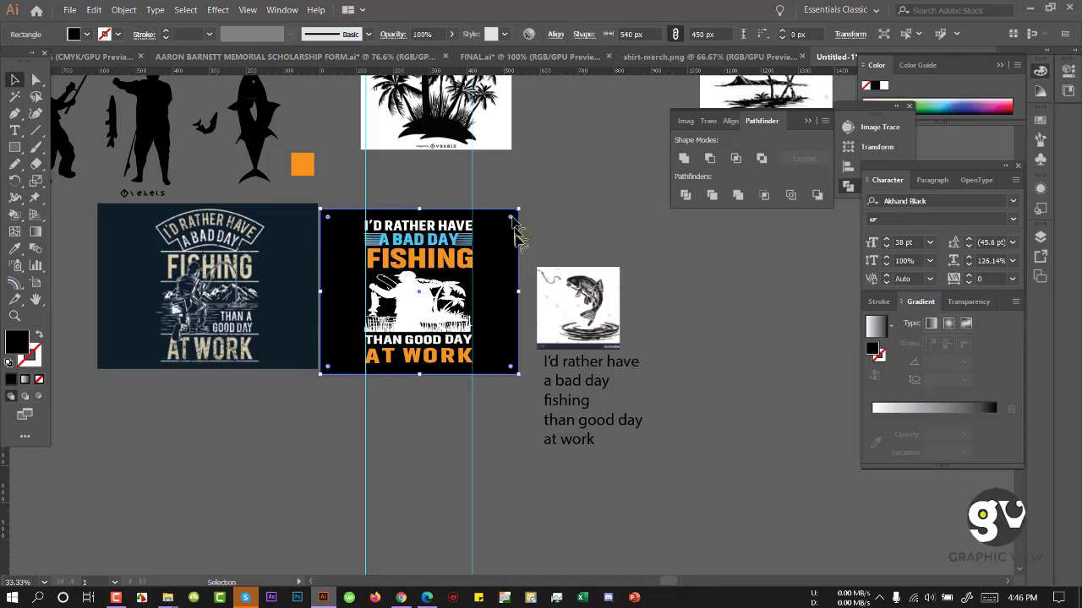
pyautogui.moveTo(499, 253); pyautogui.dragTo(278, 367)
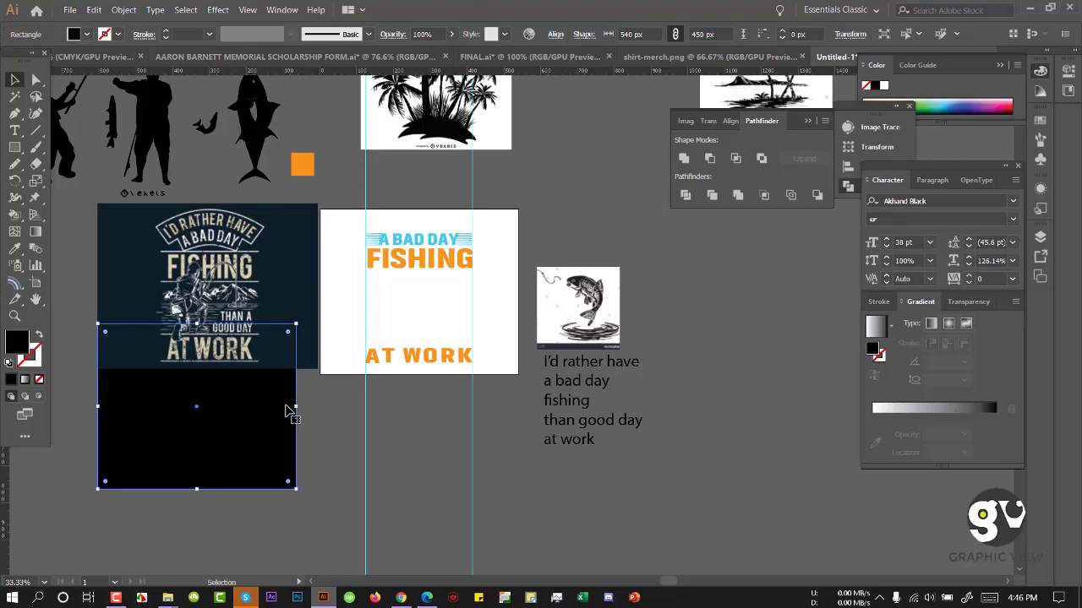
pyautogui.click(422, 347)
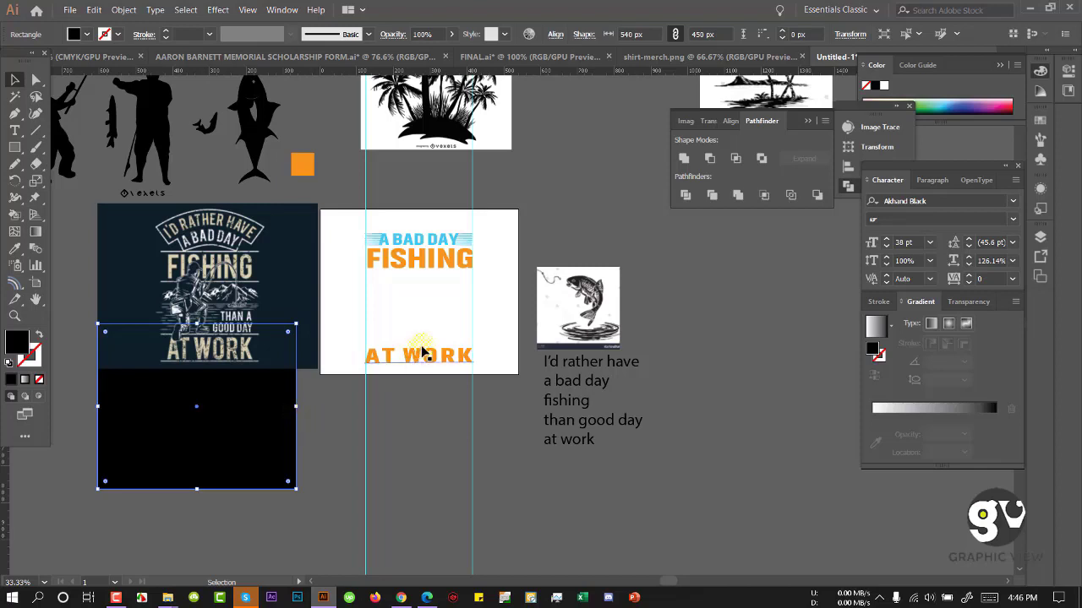